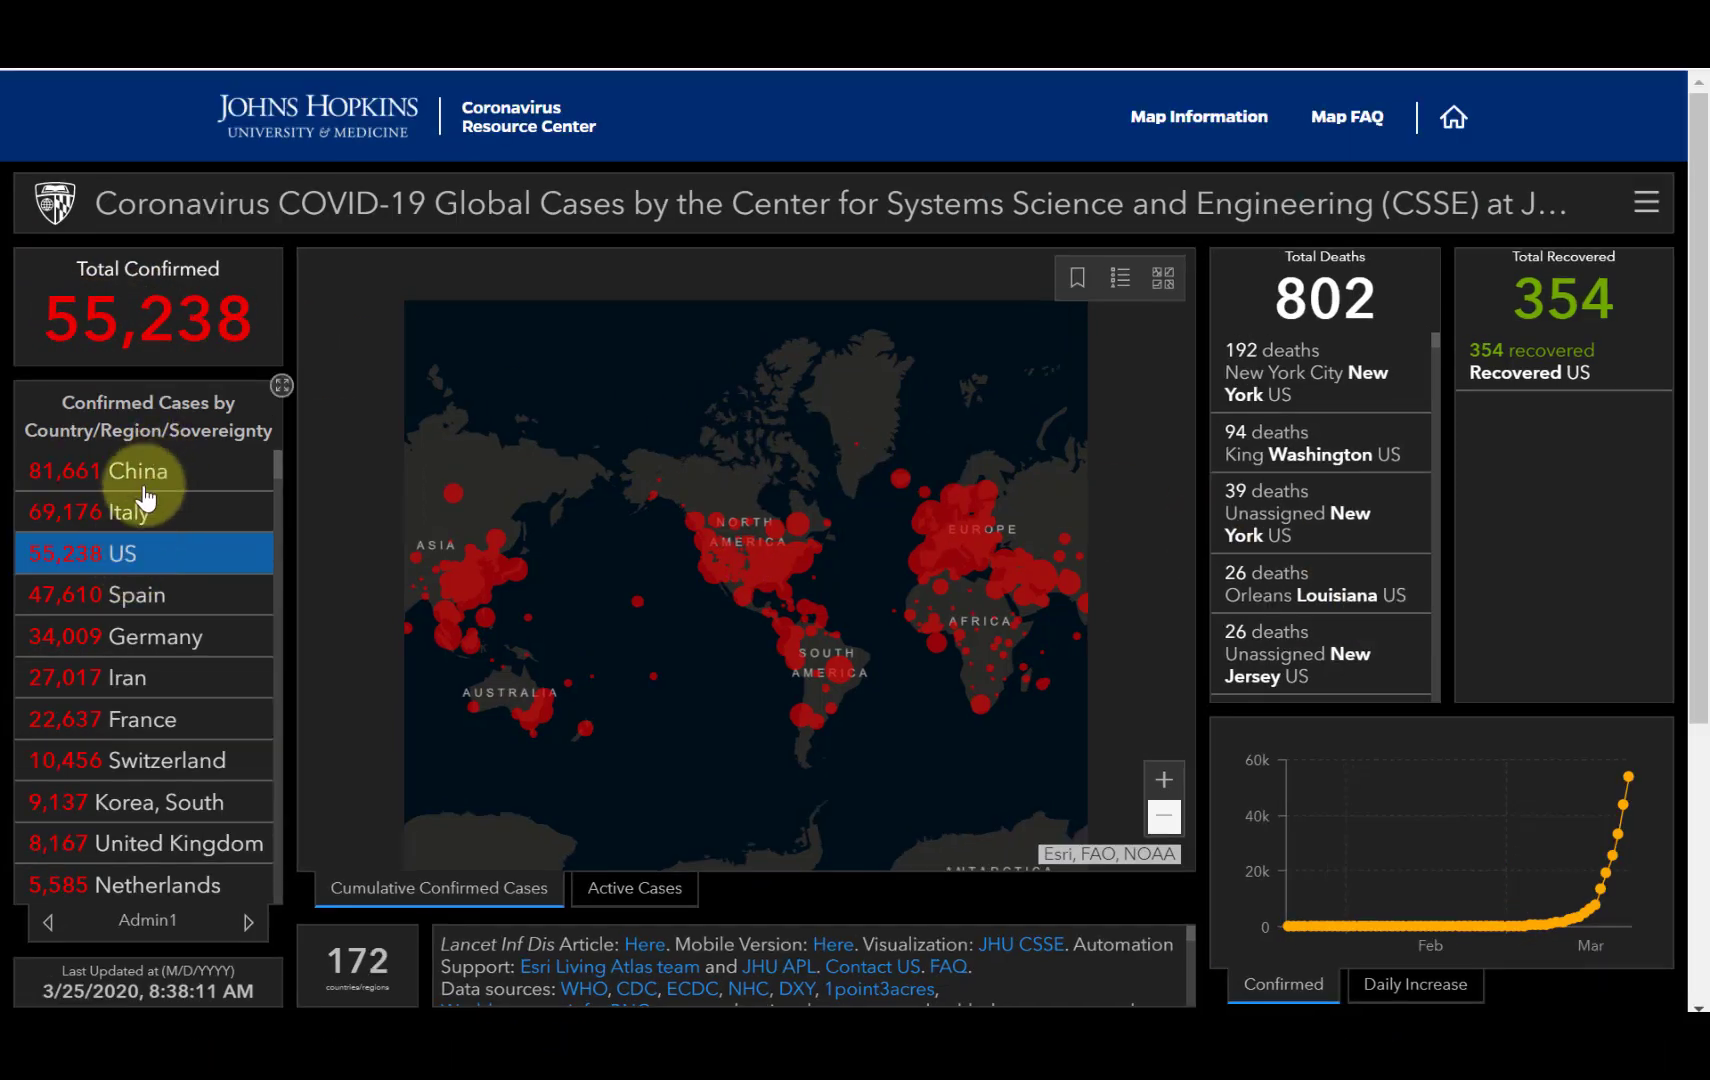
Step: View the confirmed cases, deaths and recoveries for China, Italy and the US on the dashboard
{"action": "left_click", "coordinate": [150, 484]}
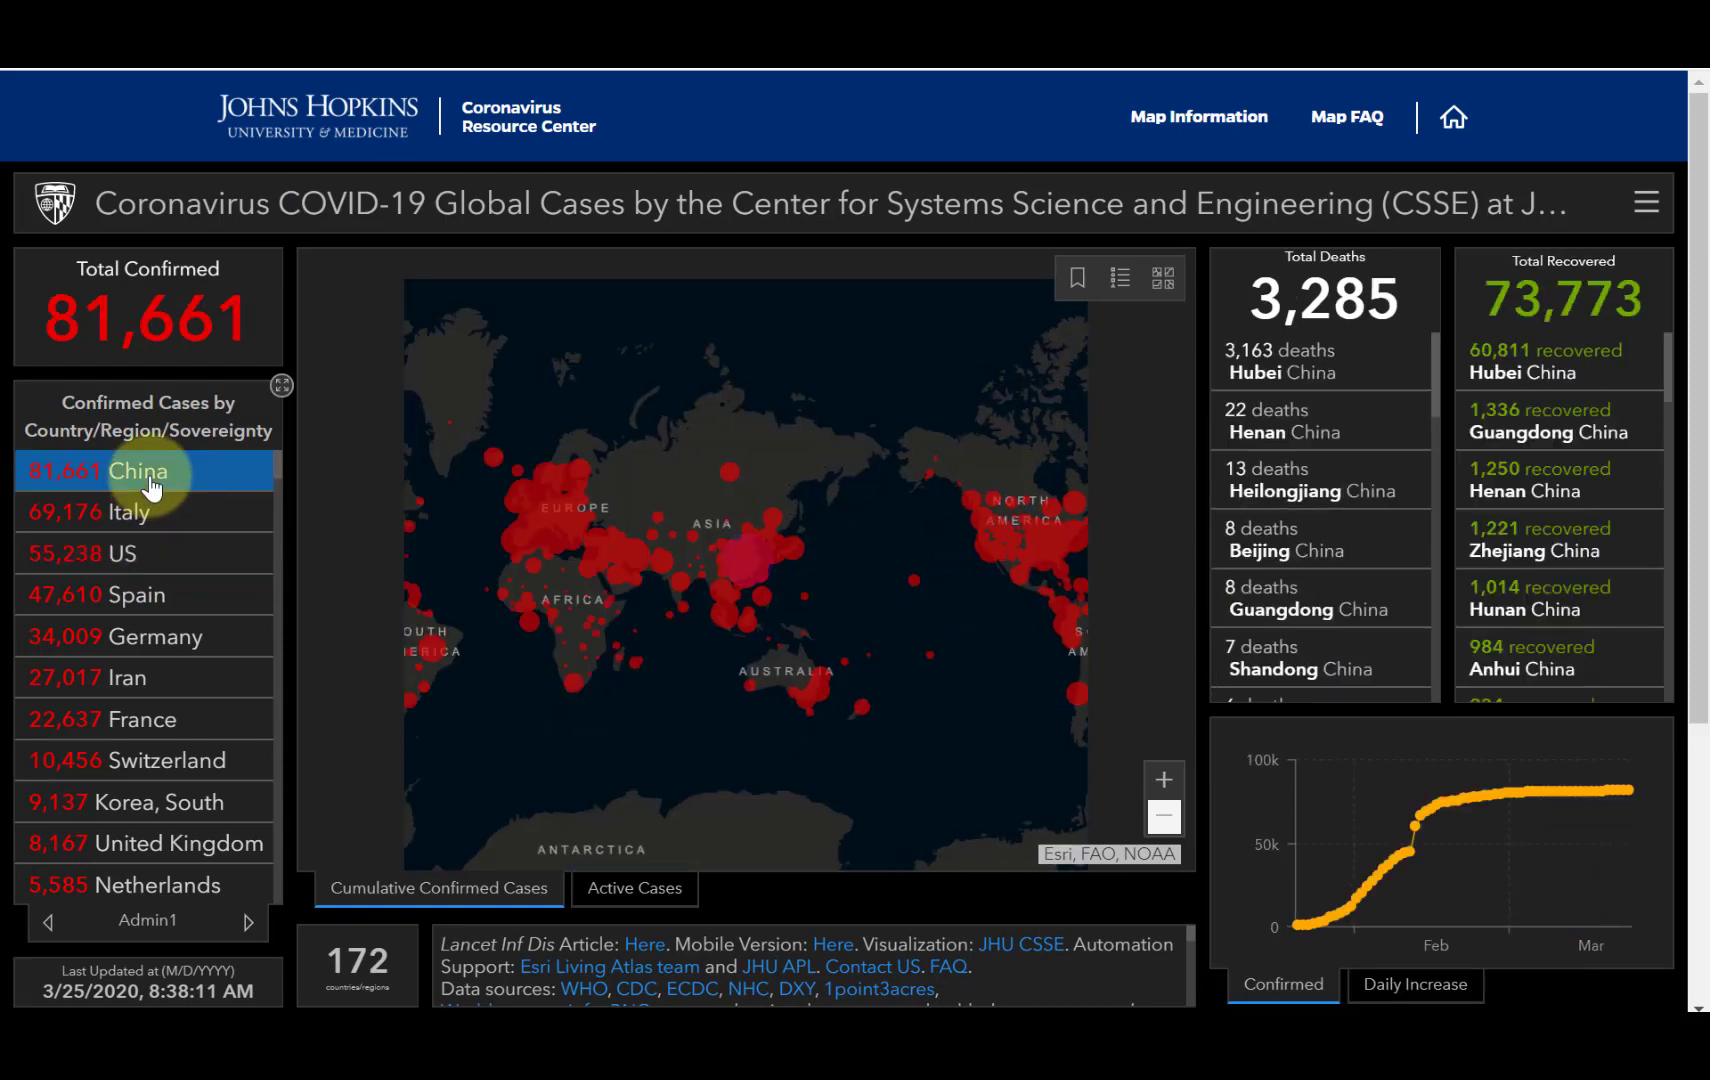
{"action": "left_click", "coordinate": [143, 518]}
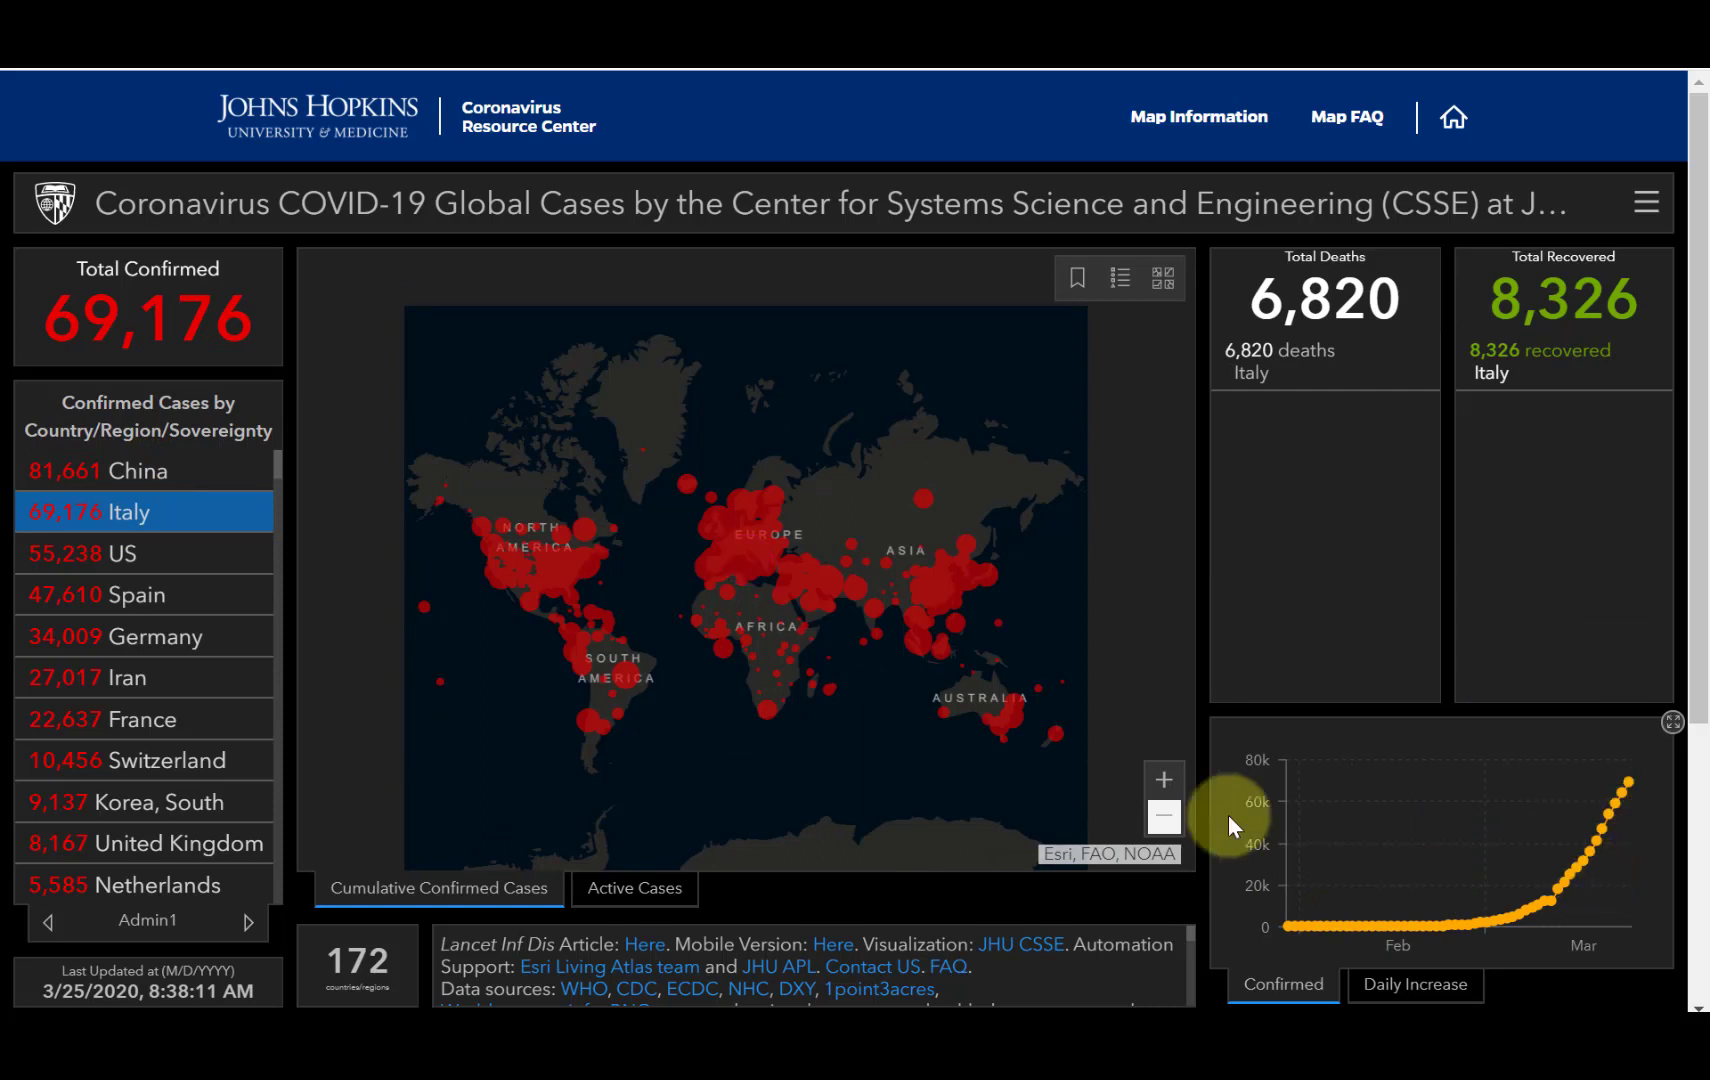
{"action": "left_click", "coordinate": [128, 556]}
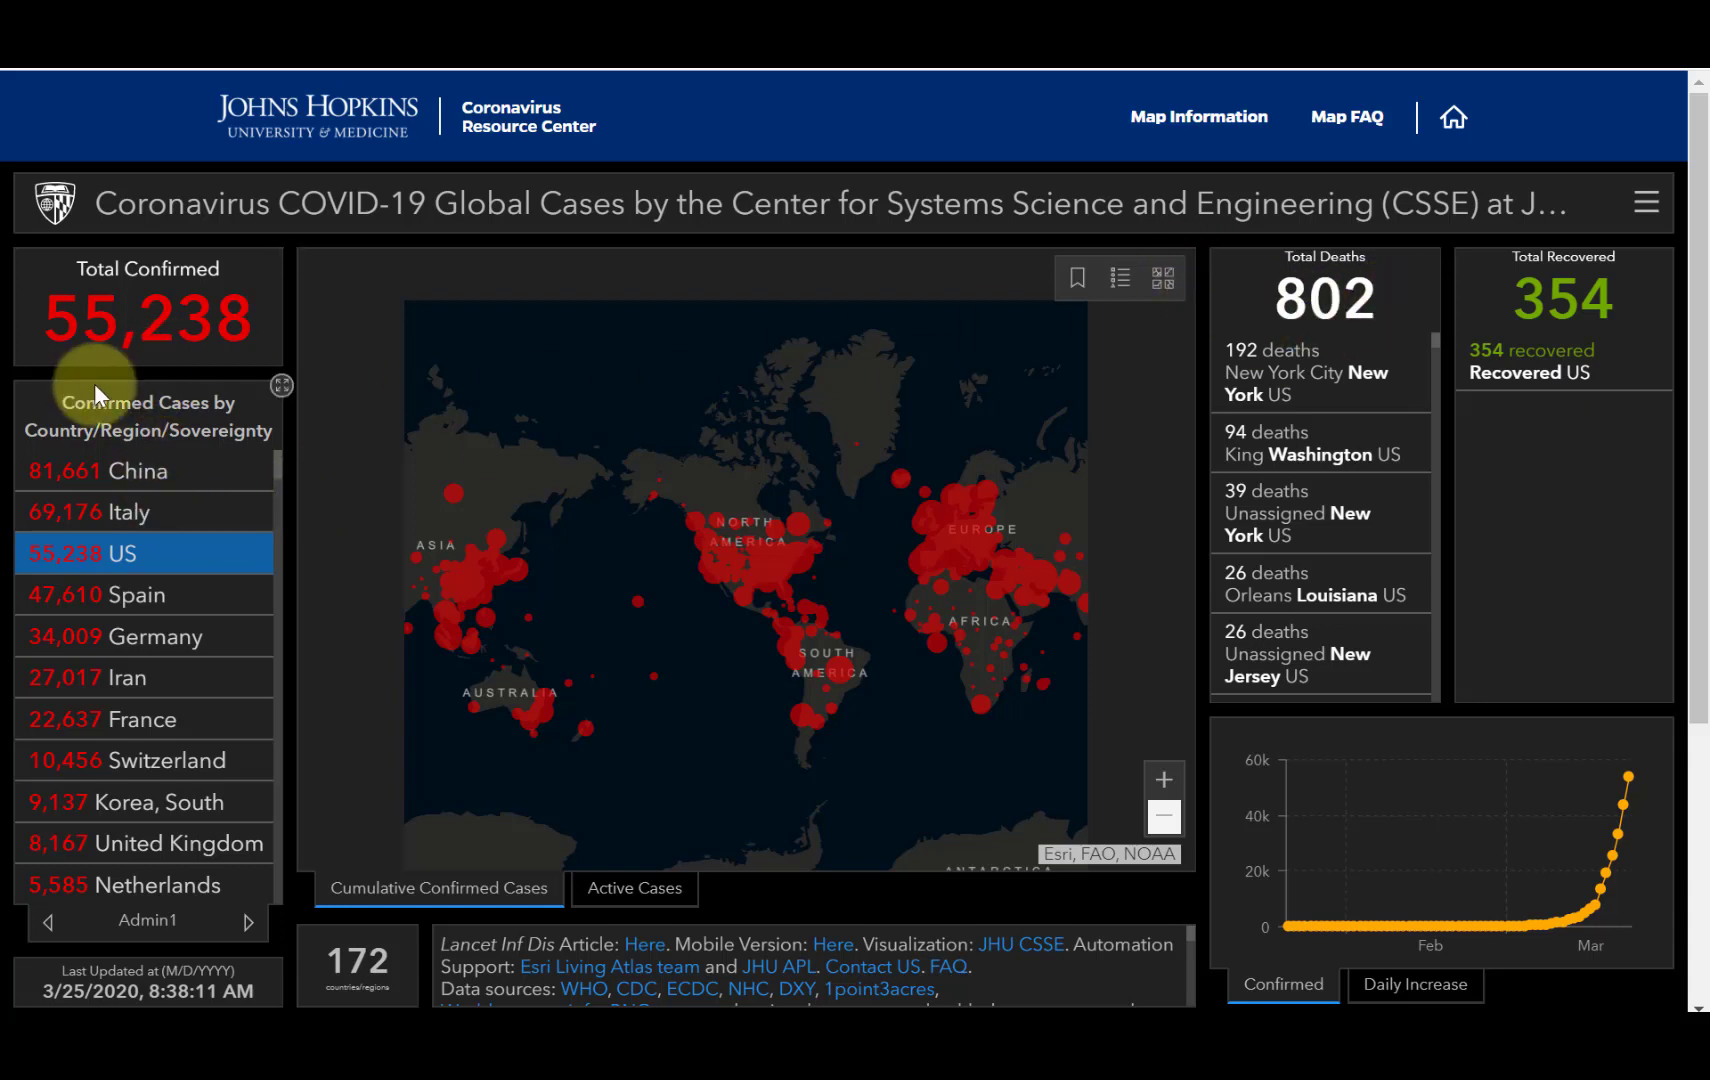
Step: Switch to the blank Word document and handwrite the fraction 802 over 55238
{"action": "left_click_drag", "start_coordinate": [406, 368], "coordinate": [528, 410]}
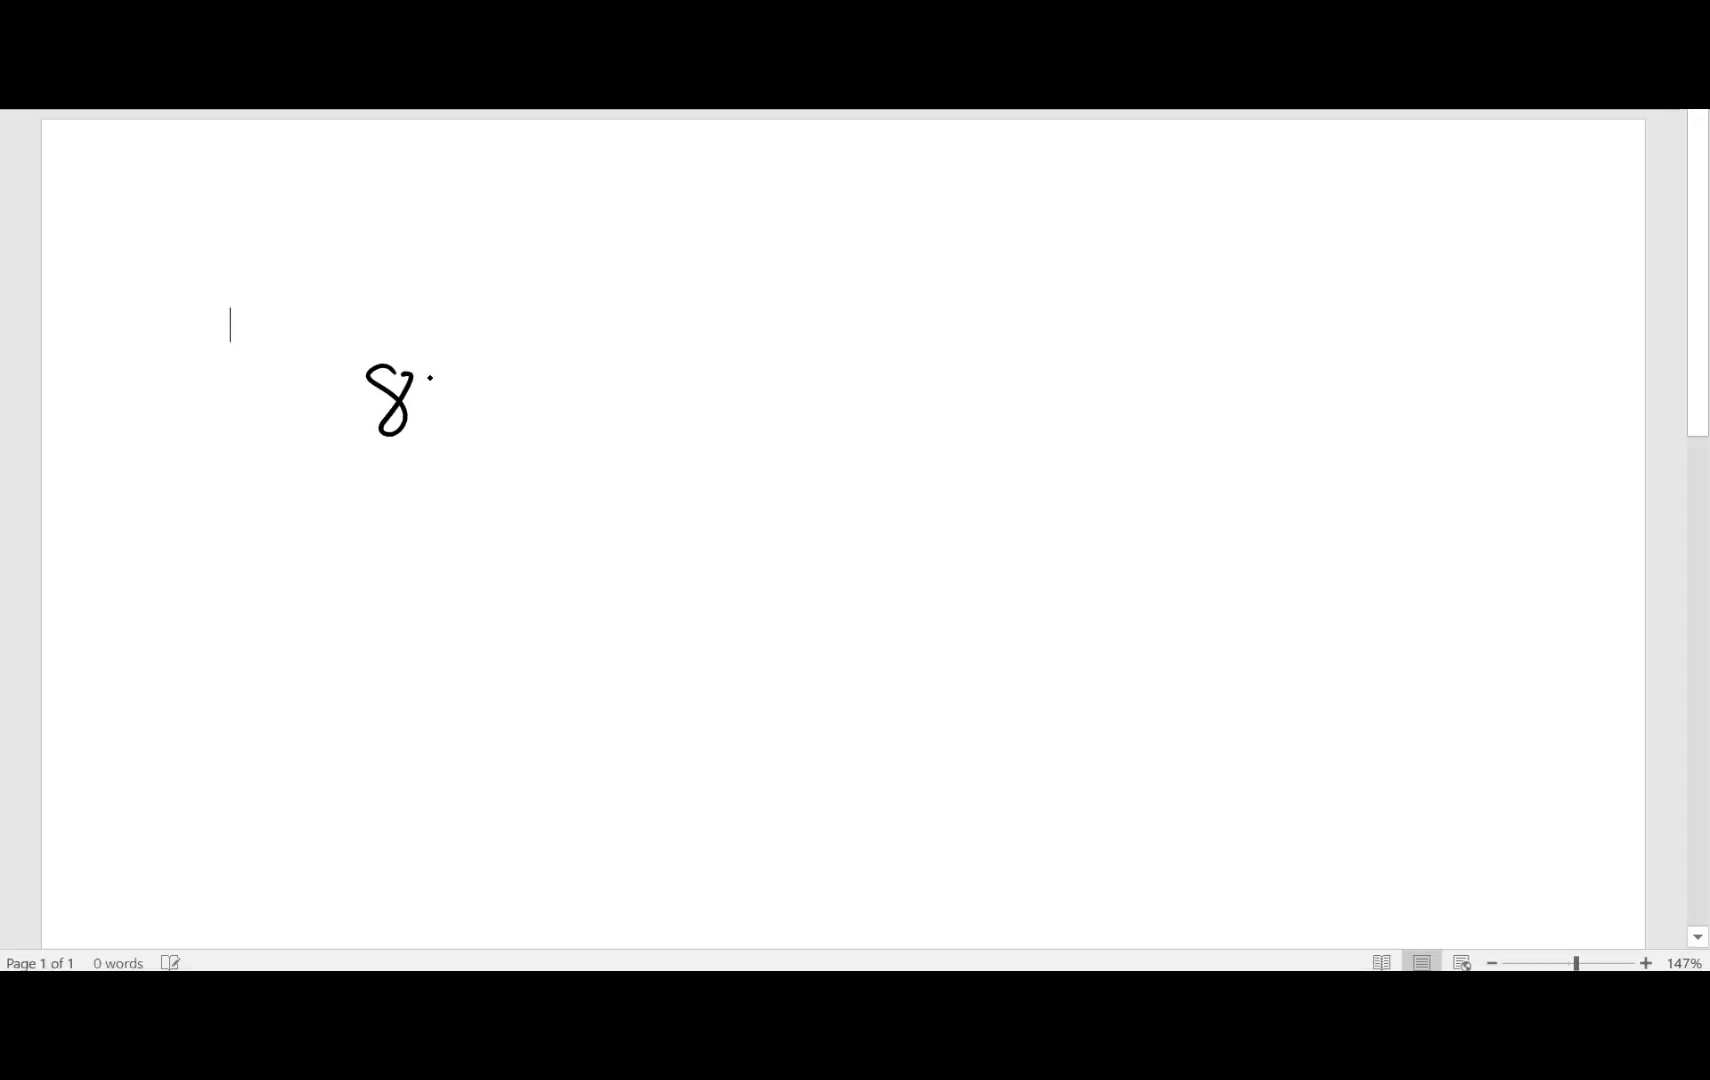
{"action": "left_click_drag", "start_coordinate": [338, 464], "coordinate": [540, 449]}
{"action": "left_click_drag", "start_coordinate": [352, 508], "coordinate": [343, 570]}
{"action": "mouse_move", "coordinate": [358, 510]}
{"action": "left_mouse_down"}
{"action": "mouse_move", "coordinate": [404, 504]}
{"action": "mouse_move", "coordinate": [404, 566]}
{"action": "mouse_move", "coordinate": [452, 506]}
{"action": "mouse_move", "coordinate": [500, 560]}
{"action": "mouse_move", "coordinate": [530, 540]}
{"action": "mouse_move", "coordinate": [510, 570]}
{"action": "left_mouse_up"}
{"action": "left_click_drag", "start_coordinate": [566, 512], "coordinate": [576, 548]}
Step: Handwrite the fraction's decimal value, = .0145, beside it
{"action": "left_click_drag", "start_coordinate": [617, 424], "coordinate": [657, 420]}
{"action": "left_click_drag", "start_coordinate": [620, 452], "coordinate": [746, 438]}
{"action": "left_click_drag", "start_coordinate": [784, 385], "coordinate": [785, 393]}
{"action": "mouse_move", "coordinate": [804, 436]}
{"action": "left_mouse_down"}
{"action": "mouse_move", "coordinate": [787, 386]}
{"action": "mouse_move", "coordinate": [866, 428]}
{"action": "left_mouse_up"}
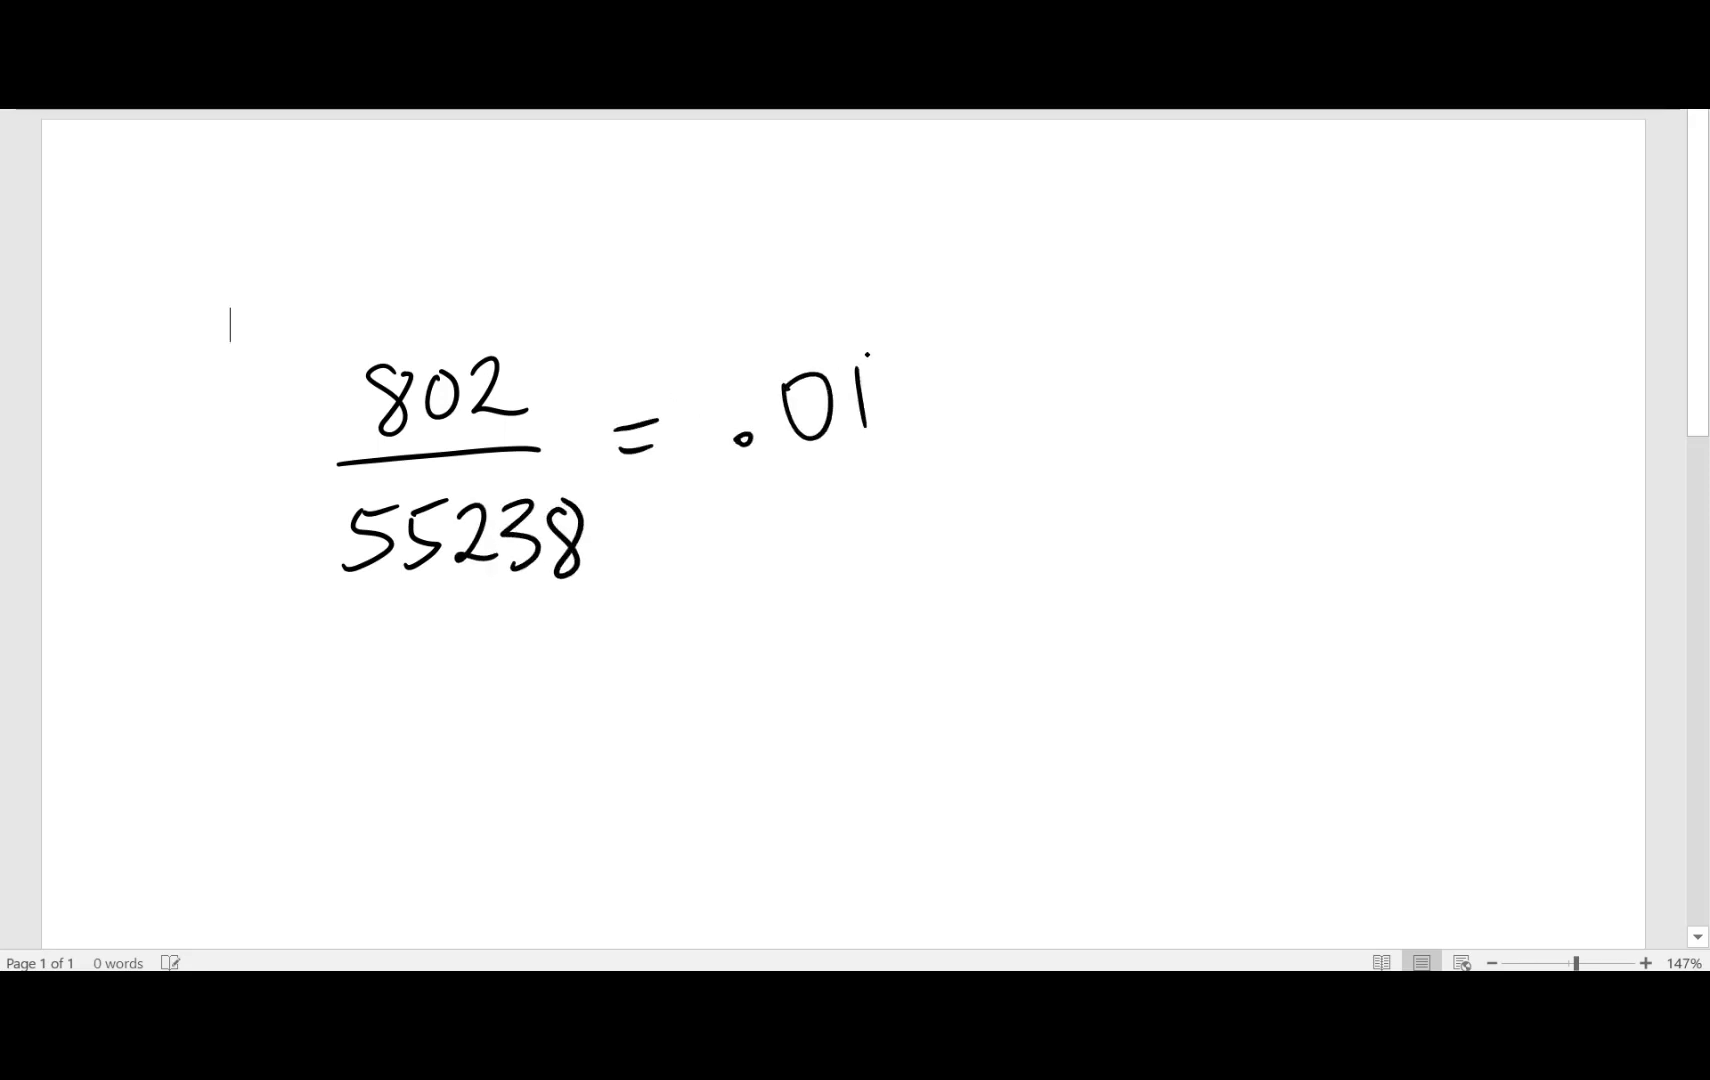
{"action": "left_click_drag", "start_coordinate": [898, 356], "coordinate": [912, 387]}
{"action": "left_click_drag", "start_coordinate": [922, 351], "coordinate": [925, 442]}
{"action": "left_click_drag", "start_coordinate": [940, 368], "coordinate": [942, 410]}
Step: Handwrite the percentage equivalent, = 1.45%, after the decimal value
{"action": "left_click_drag", "start_coordinate": [1025, 373], "coordinate": [1075, 370]}
{"action": "left_click_drag", "start_coordinate": [1027, 390], "coordinate": [1077, 387]}
{"action": "left_click_drag", "start_coordinate": [1145, 336], "coordinate": [1147, 418]}
{"action": "mouse_move", "coordinate": [1160, 397]}
{"action": "left_mouse_down"}
{"action": "mouse_move", "coordinate": [1224, 368]}
{"action": "mouse_move", "coordinate": [1216, 406]}
{"action": "left_mouse_up"}
{"action": "mouse_move", "coordinate": [1244, 350]}
{"action": "left_mouse_down"}
{"action": "mouse_move", "coordinate": [1262, 395]}
{"action": "mouse_move", "coordinate": [1238, 404]}
{"action": "left_mouse_up"}
{"action": "left_click_drag", "start_coordinate": [1248, 342], "coordinate": [1270, 340]}
{"action": "left_click_drag", "start_coordinate": [1290, 330], "coordinate": [1288, 340]}
{"action": "mouse_move", "coordinate": [1322, 333]}
{"action": "left_mouse_down"}
{"action": "mouse_move", "coordinate": [1290, 437]}
{"action": "mouse_move", "coordinate": [1326, 412]}
{"action": "left_mouse_up"}
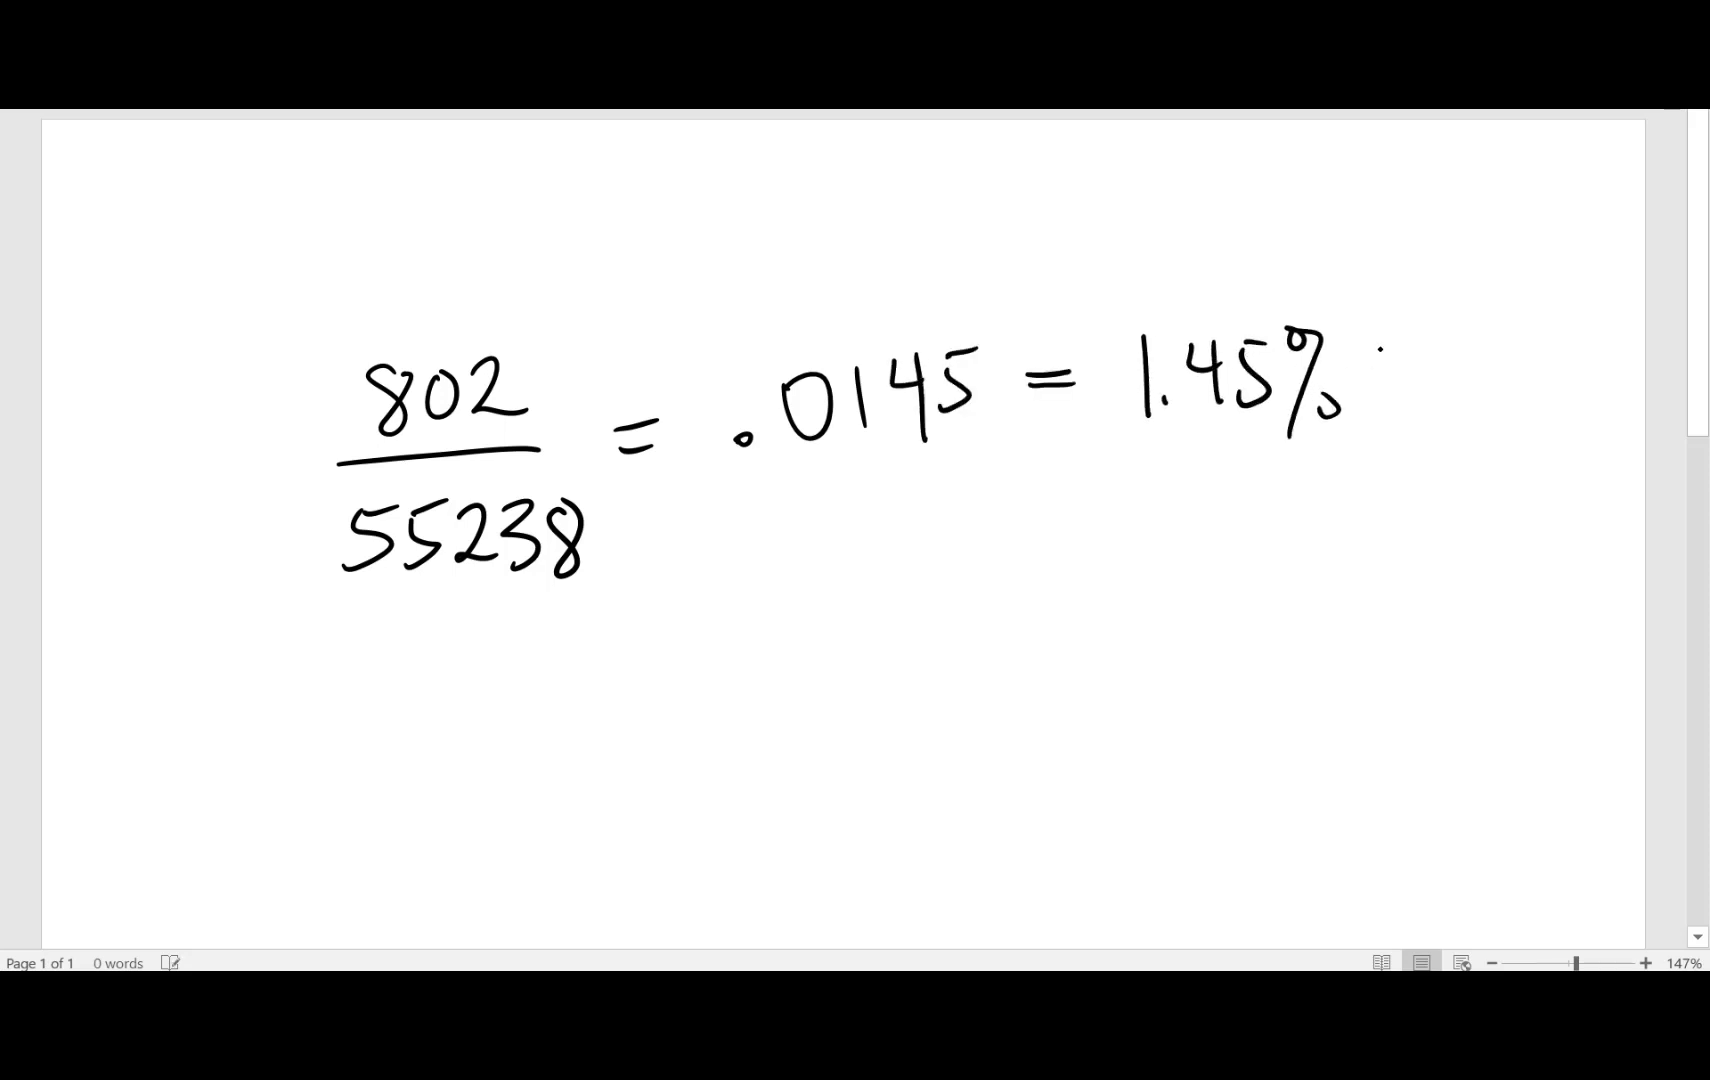
{"action": "left_click_drag", "start_coordinate": [1137, 473], "coordinate": [1366, 466]}
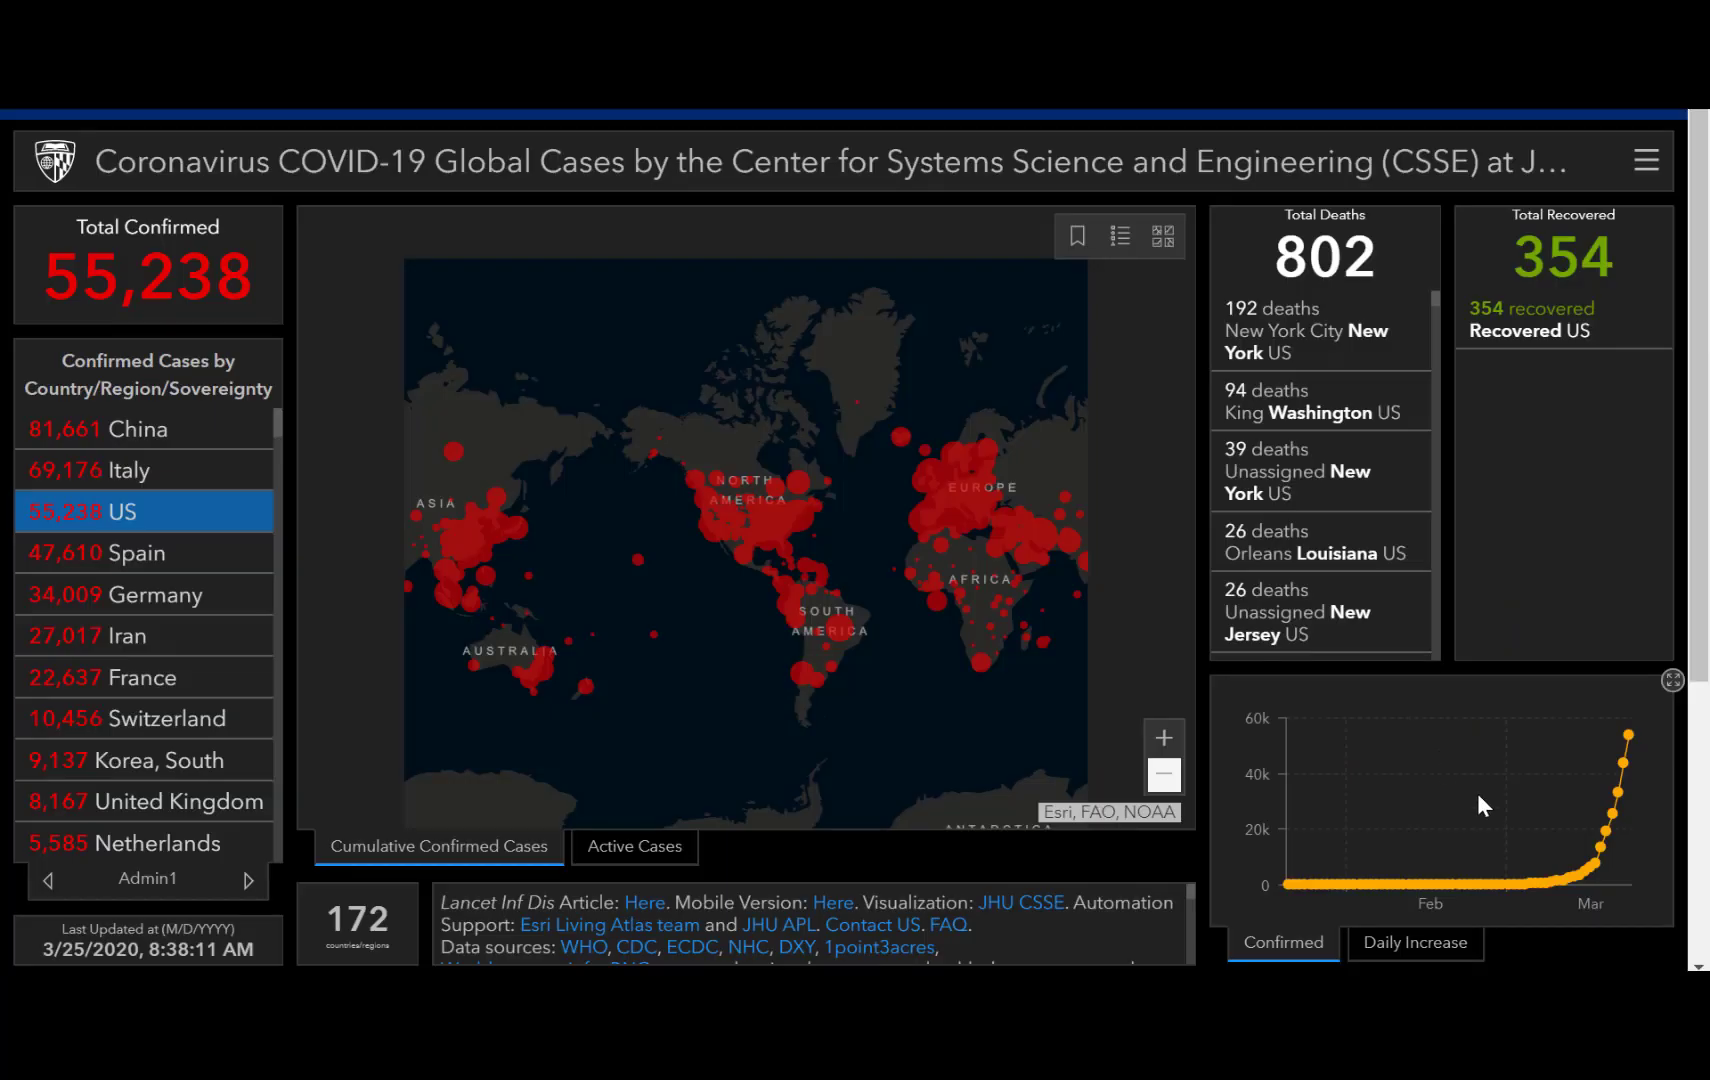
Step: Switch to the coronavirus dashboard and read the US confirmed-case values for several March dates on the chart
{"action": "mouse_move", "coordinate": [1524, 880]}
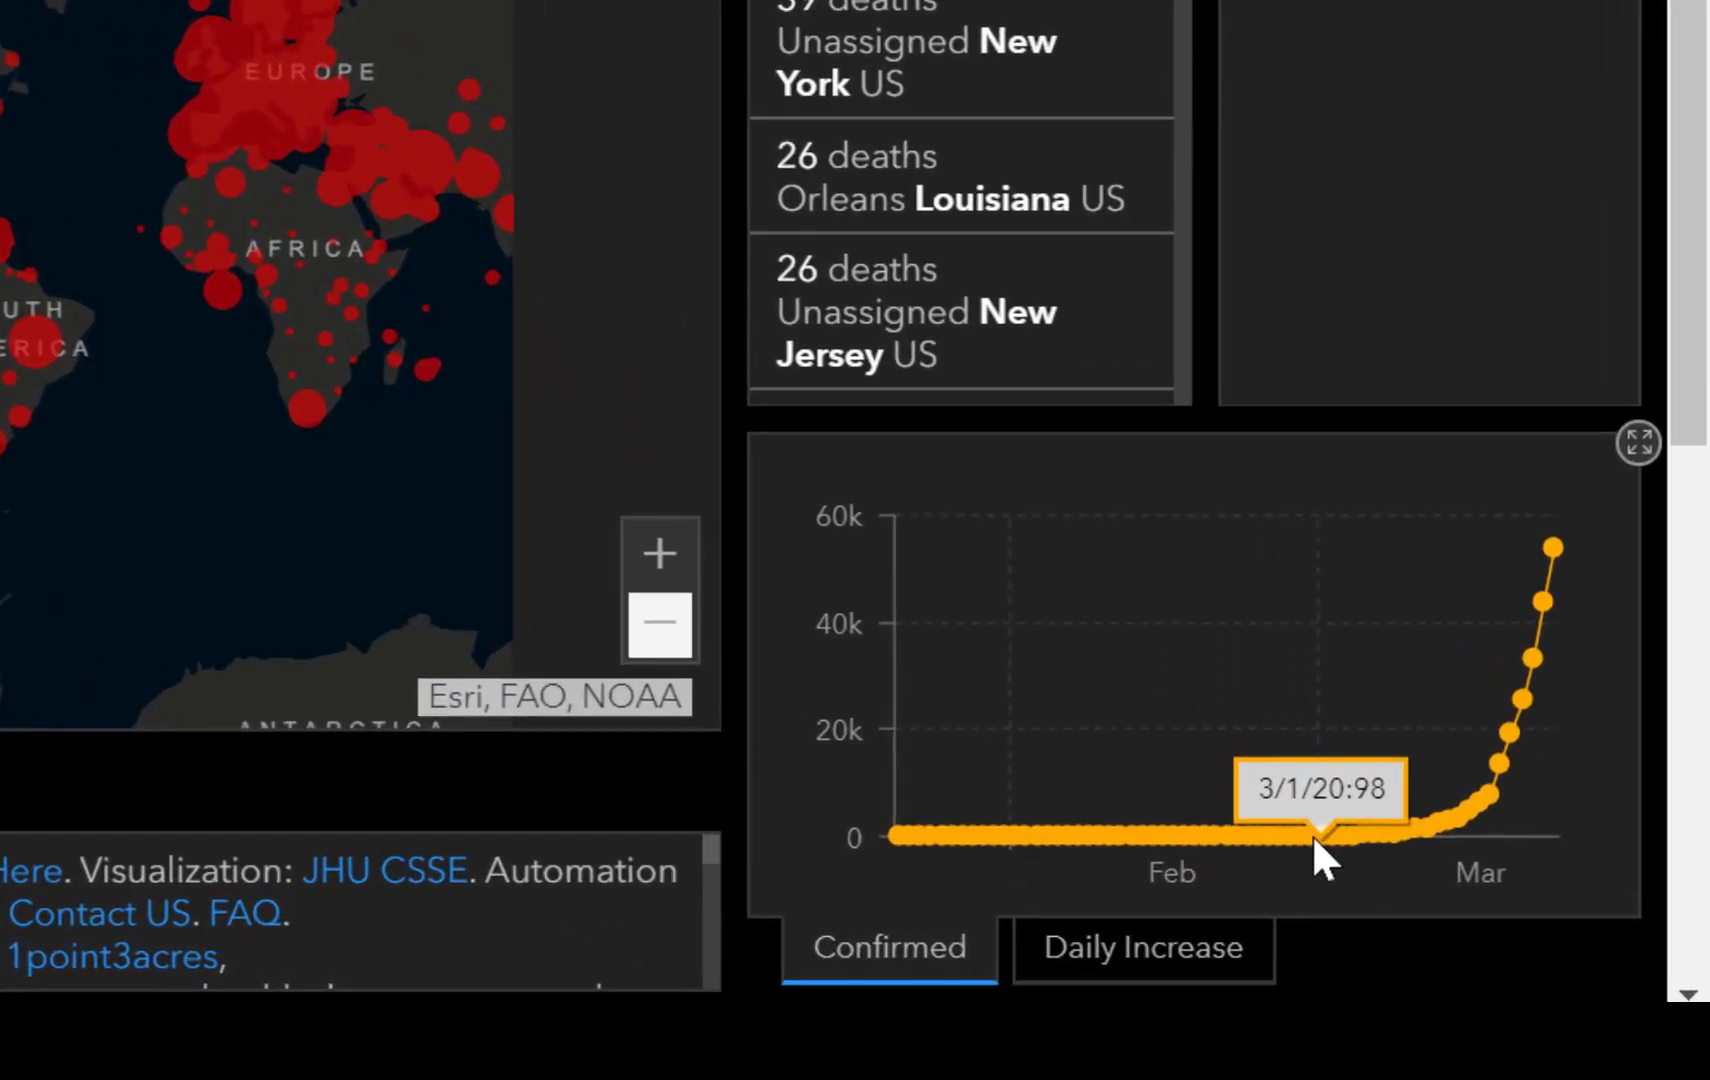
{"action": "mouse_move", "coordinate": [1380, 836]}
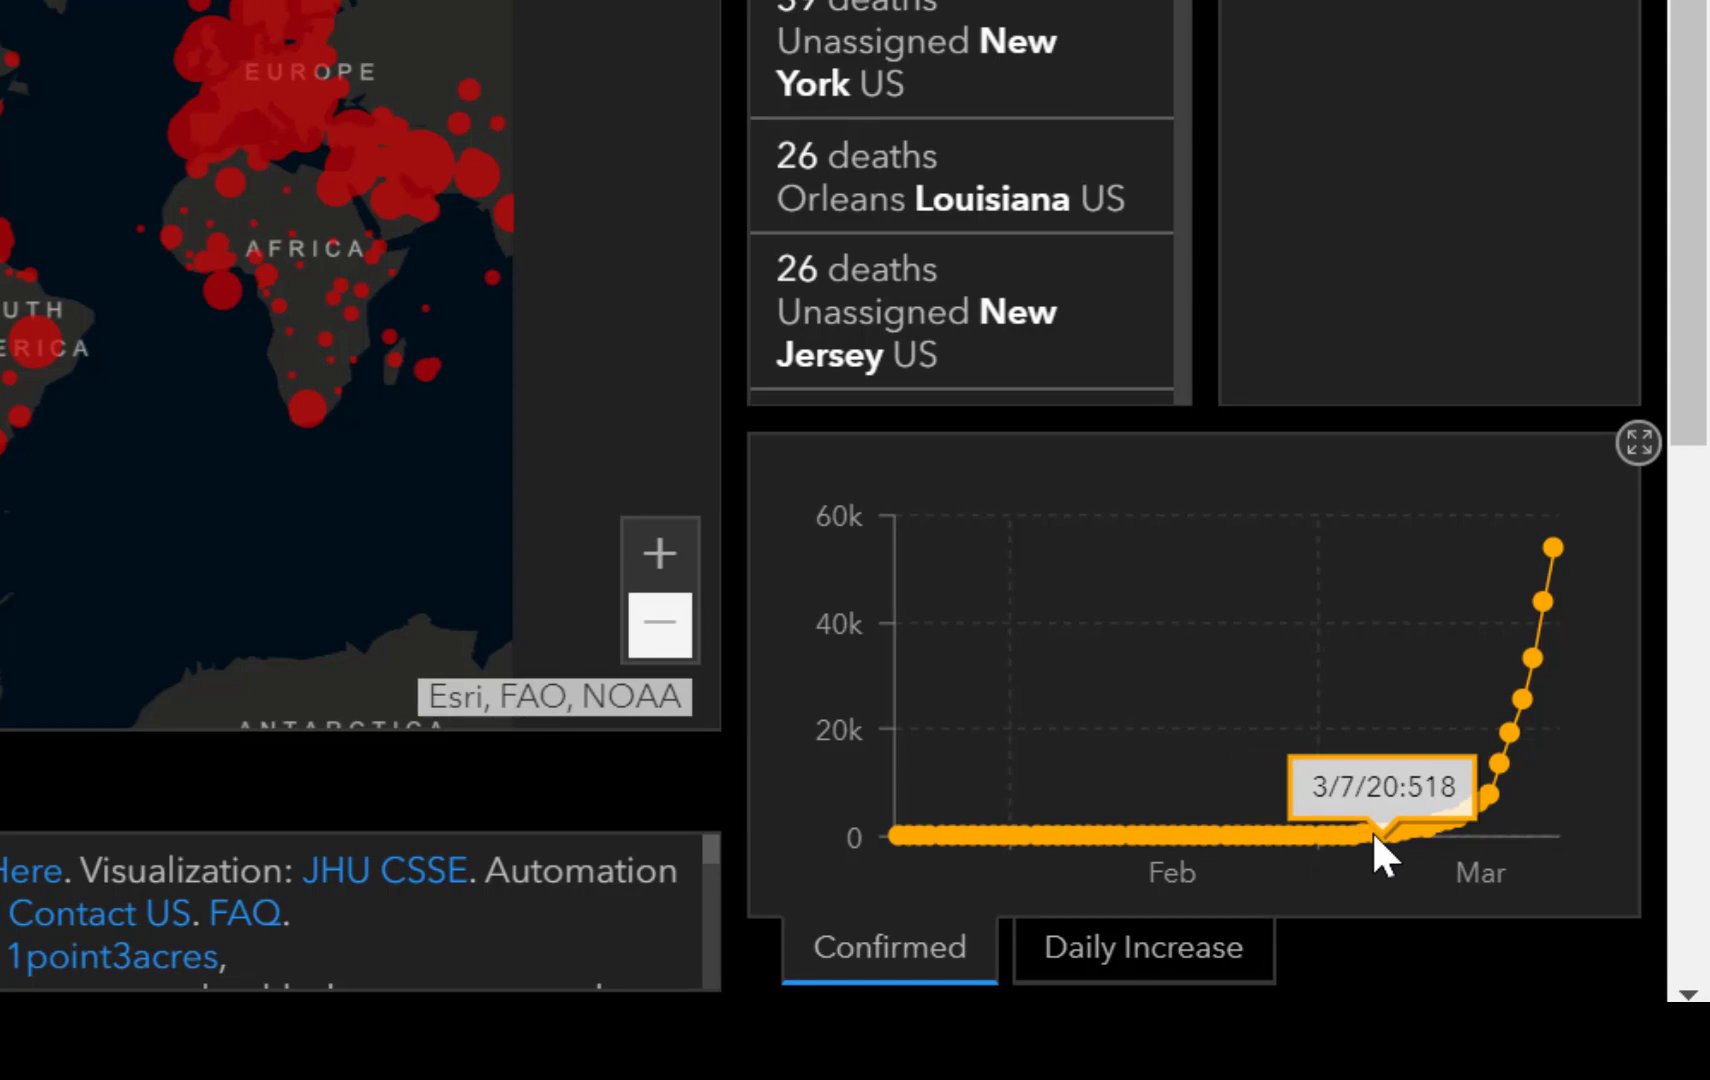
{"action": "mouse_move", "coordinate": [1485, 800]}
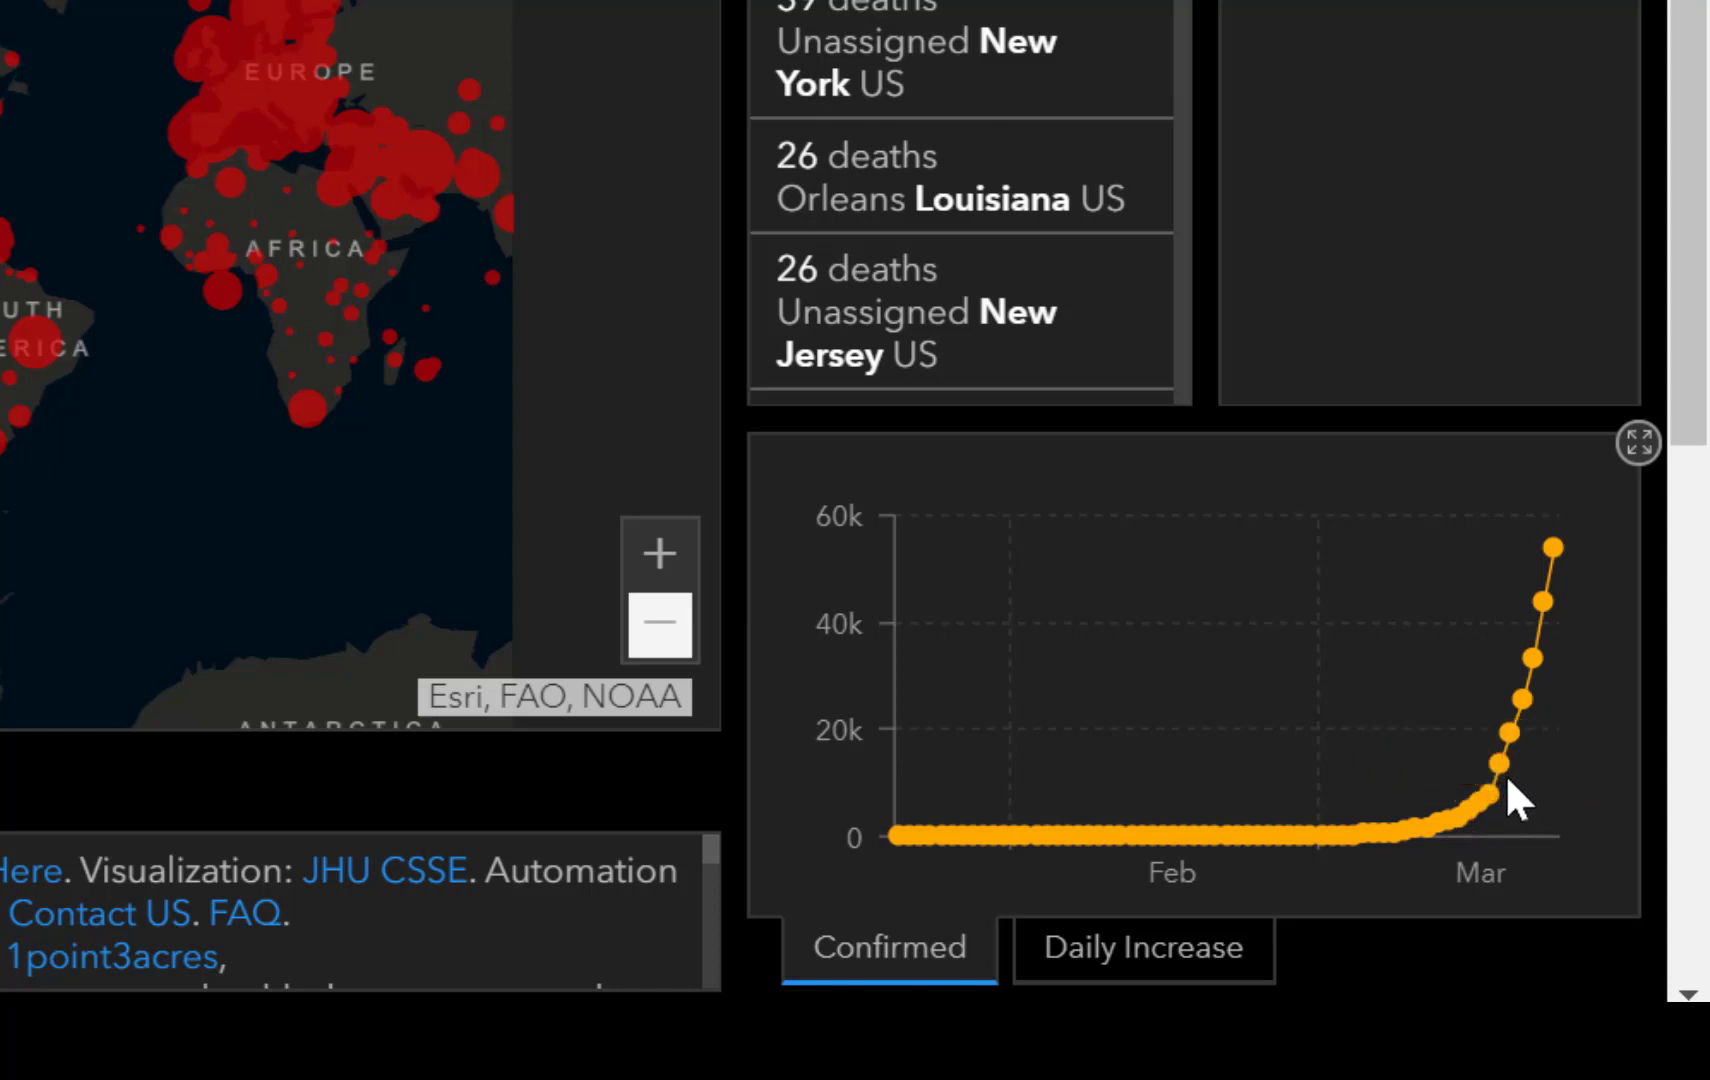
{"action": "mouse_move", "coordinate": [1501, 754]}
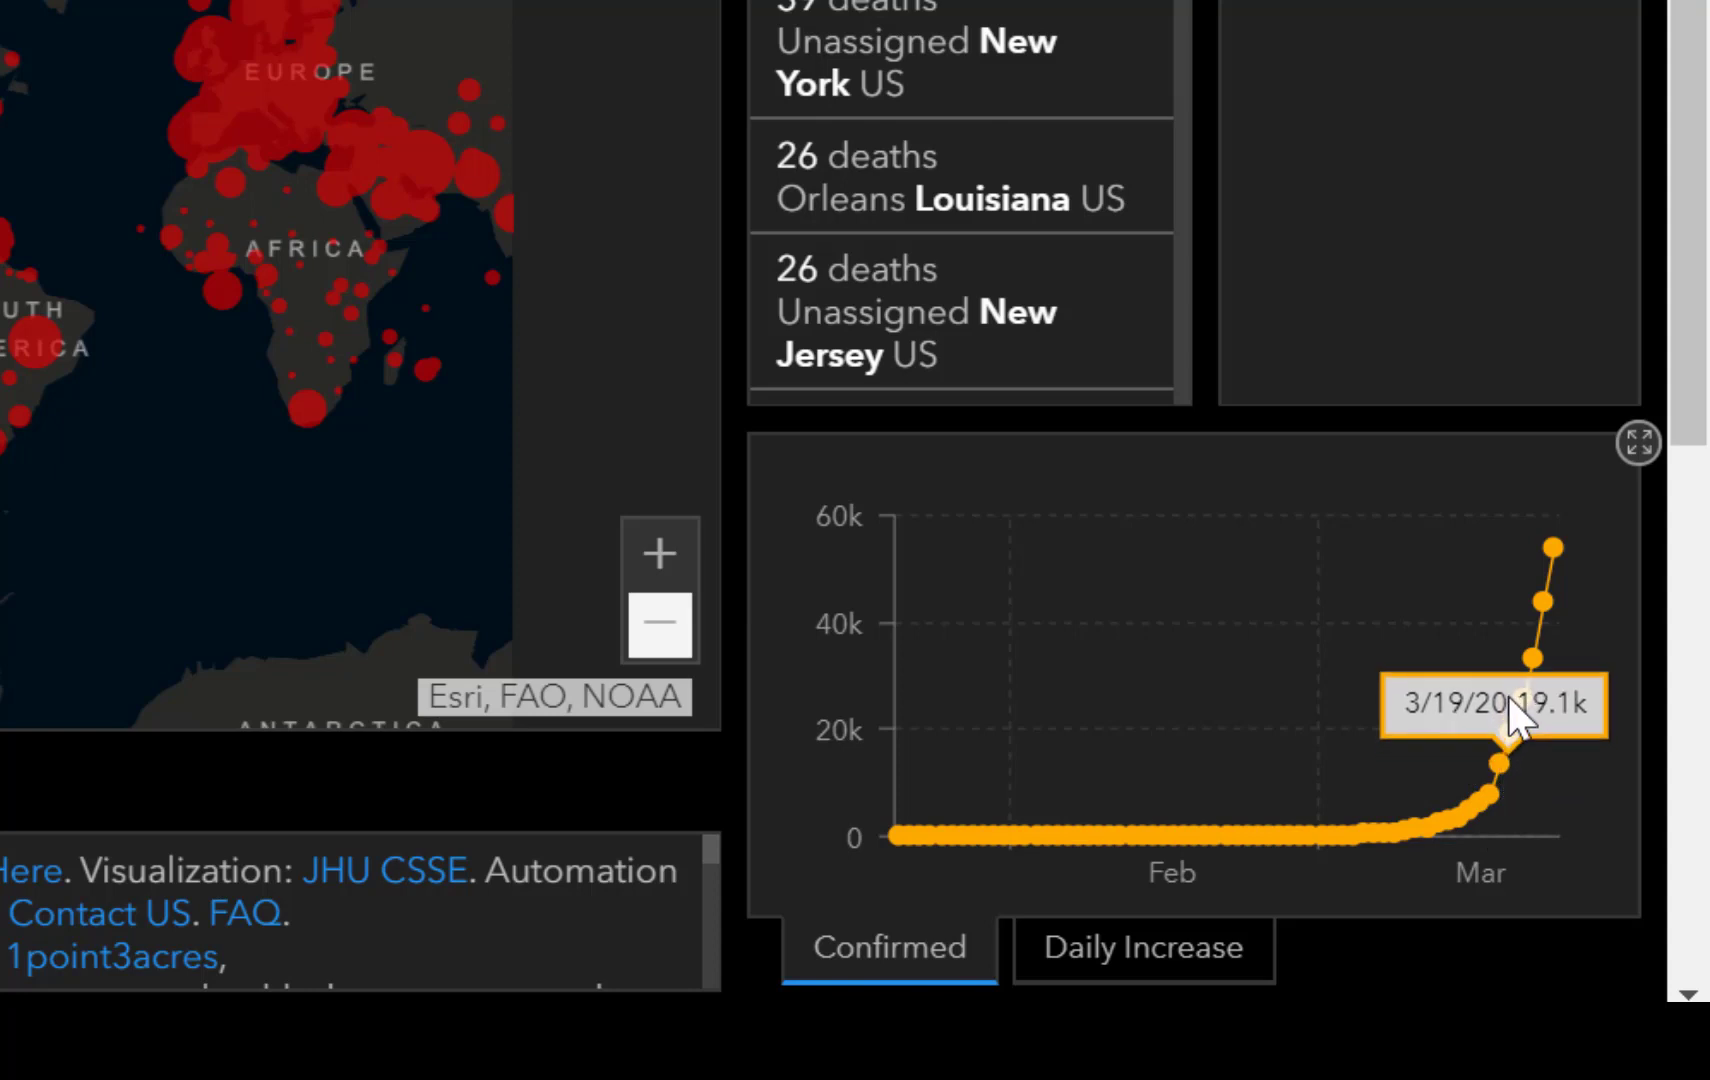
{"action": "mouse_move", "coordinate": [1552, 540]}
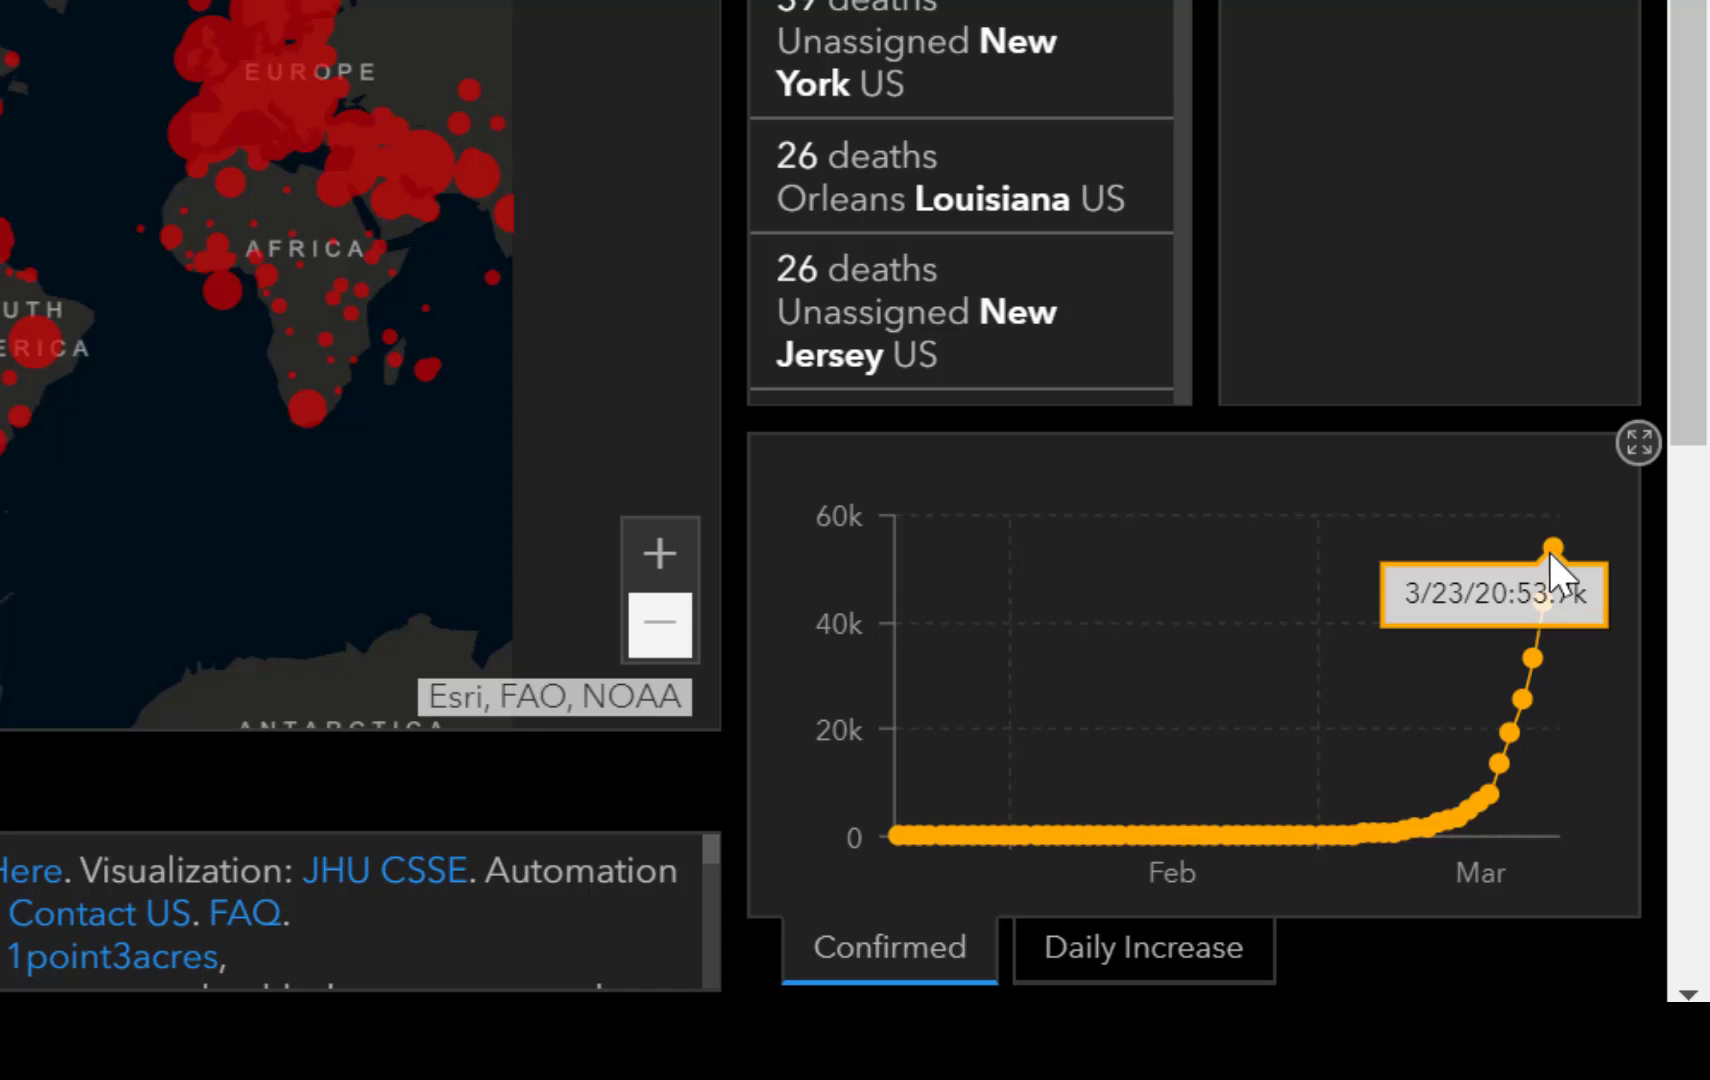
Step: Open the Desmos graphing calculator from desmos.com in a new browser tab
{"action": "key", "text": "ctrl+t"}
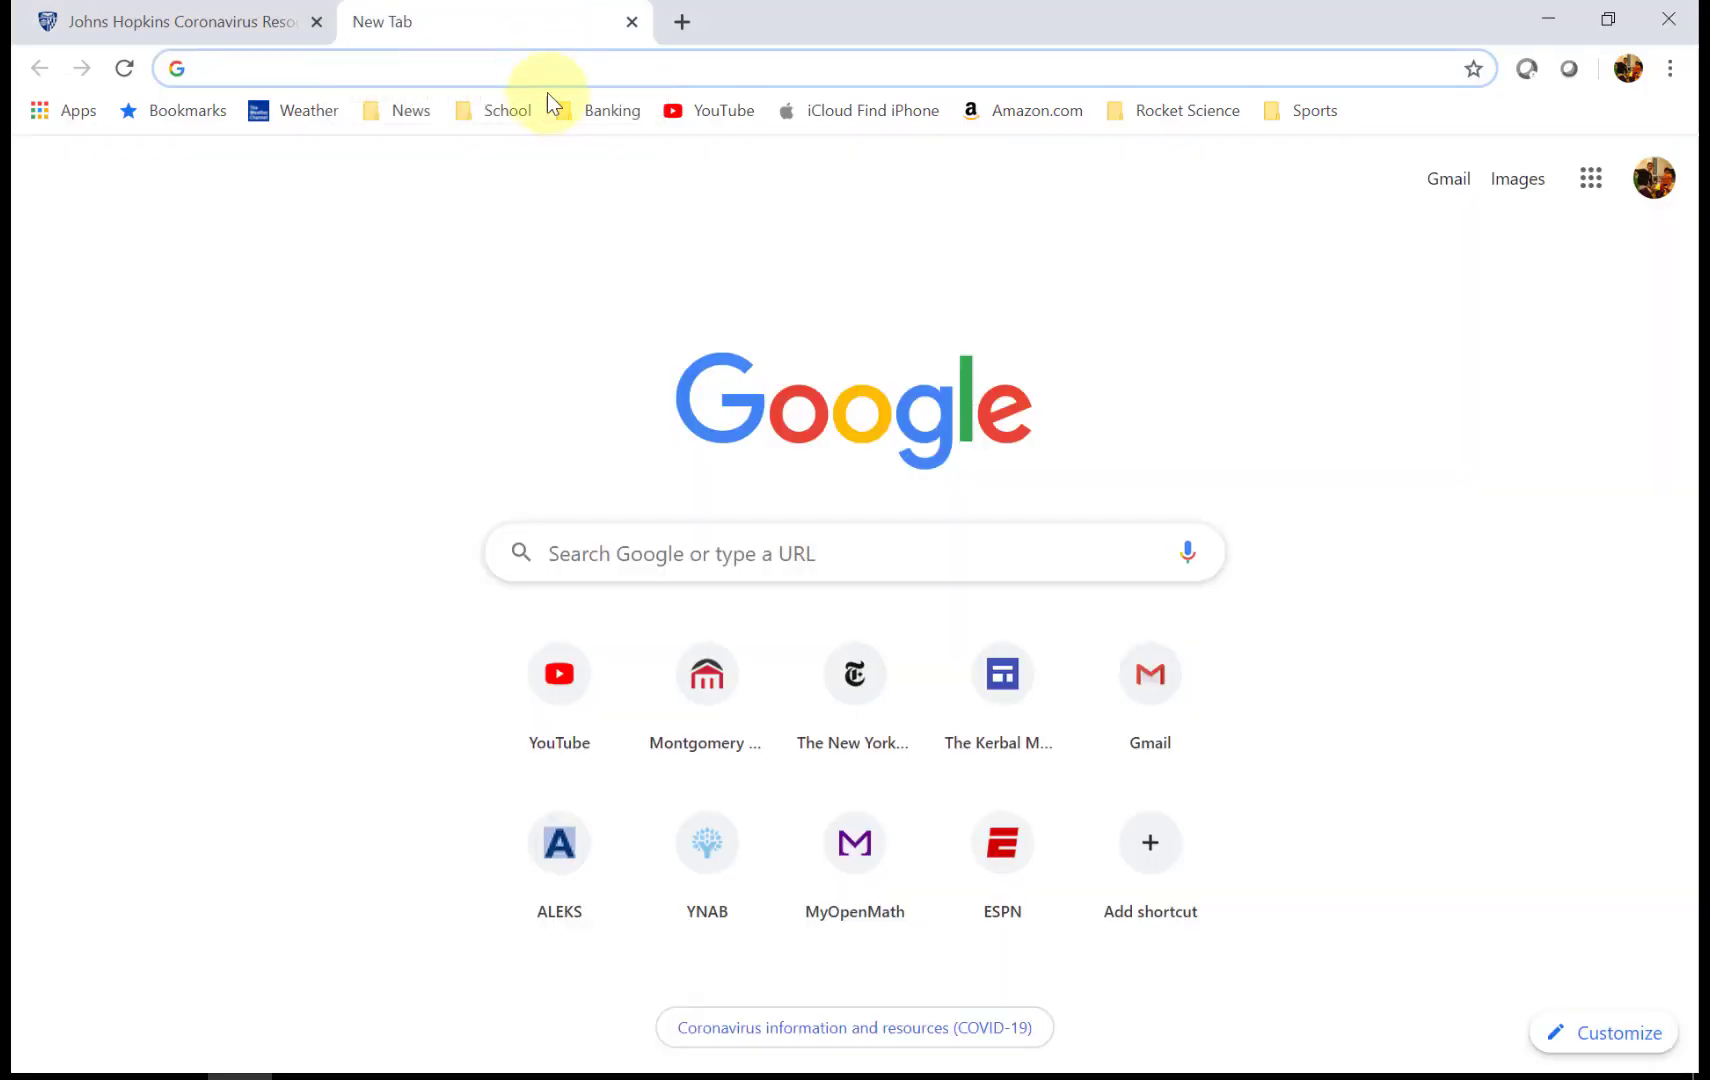
{"action": "type", "text": "de"}
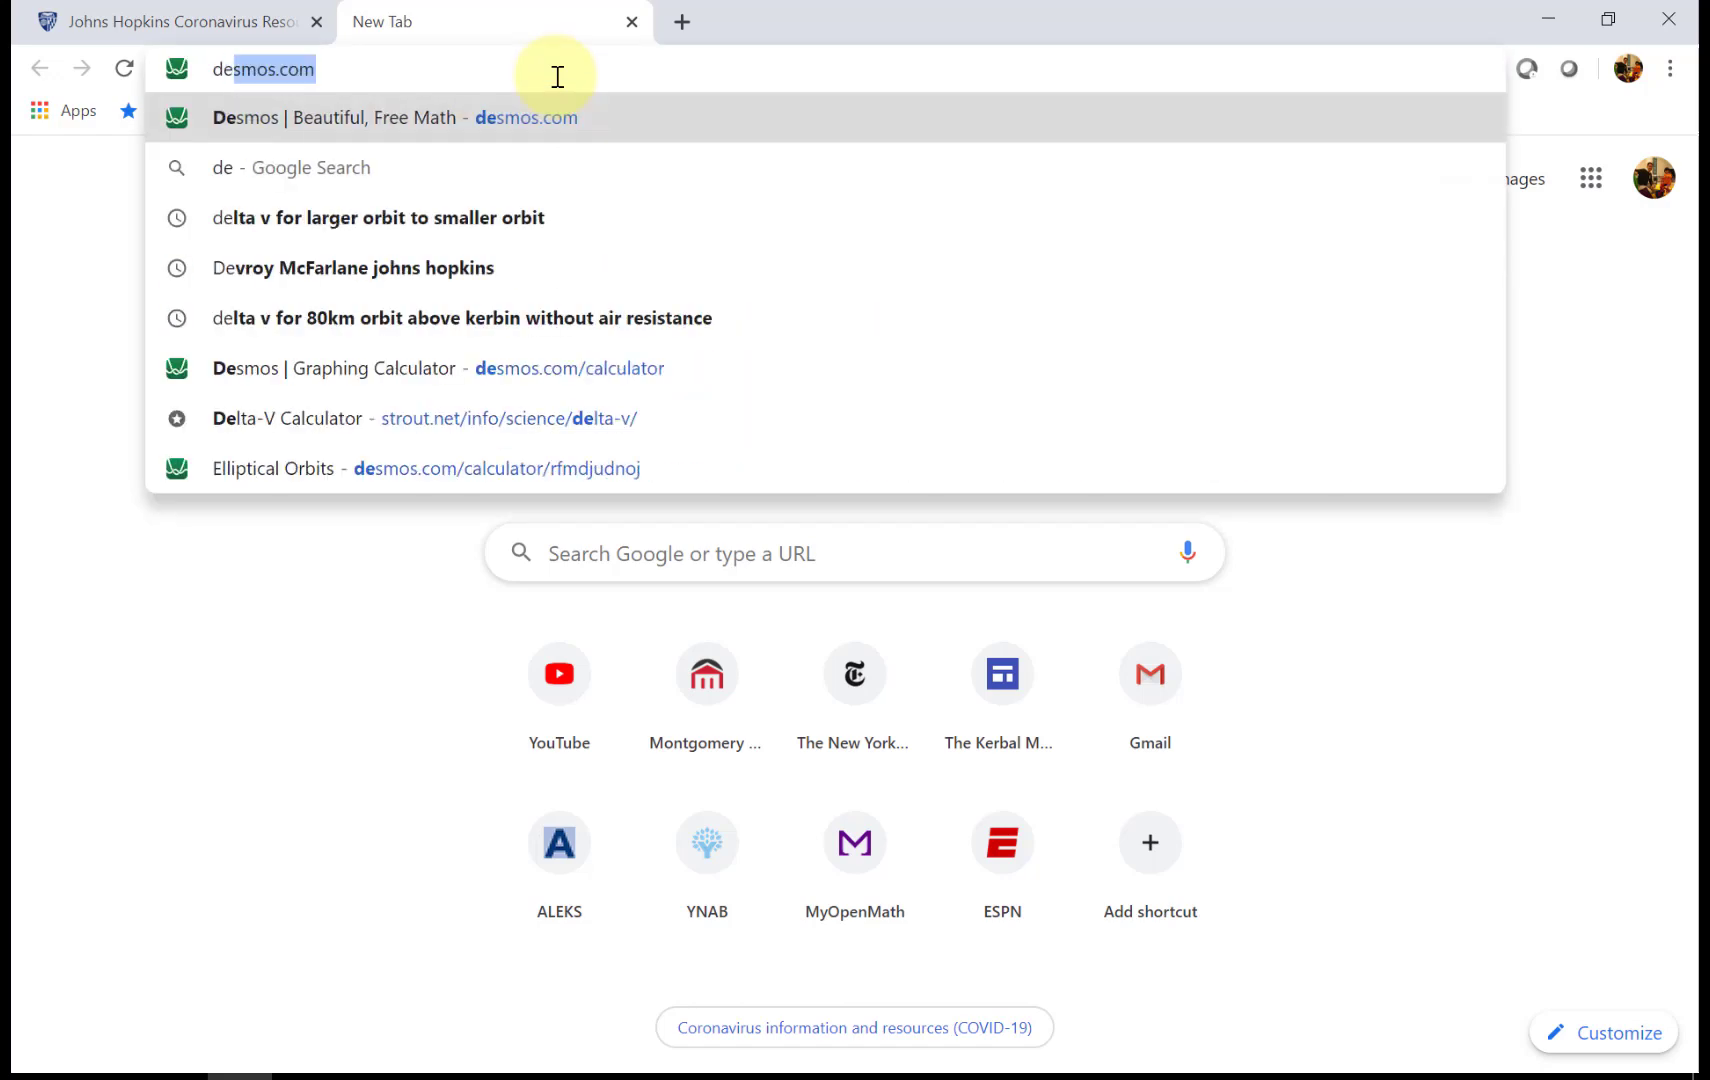
{"action": "type", "text": "smos.com"}
{"action": "key", "text": "Return"}
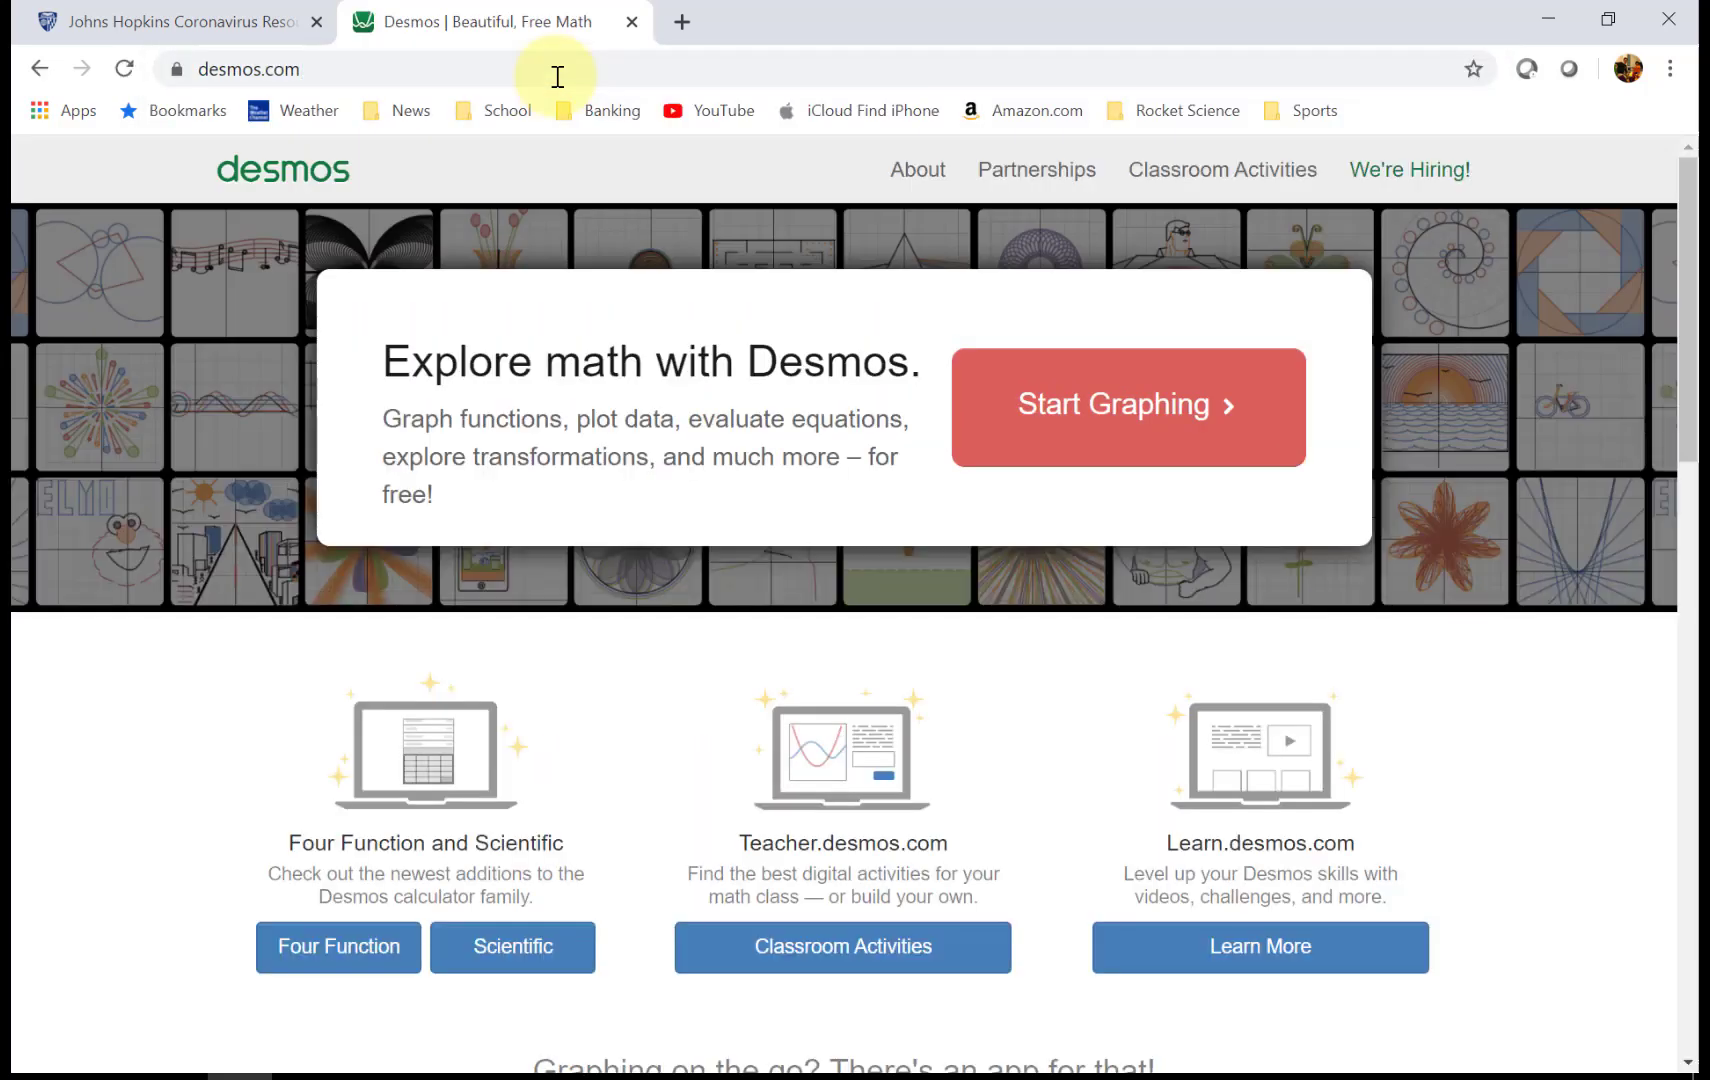
{"action": "left_click", "coordinate": [1164, 405]}
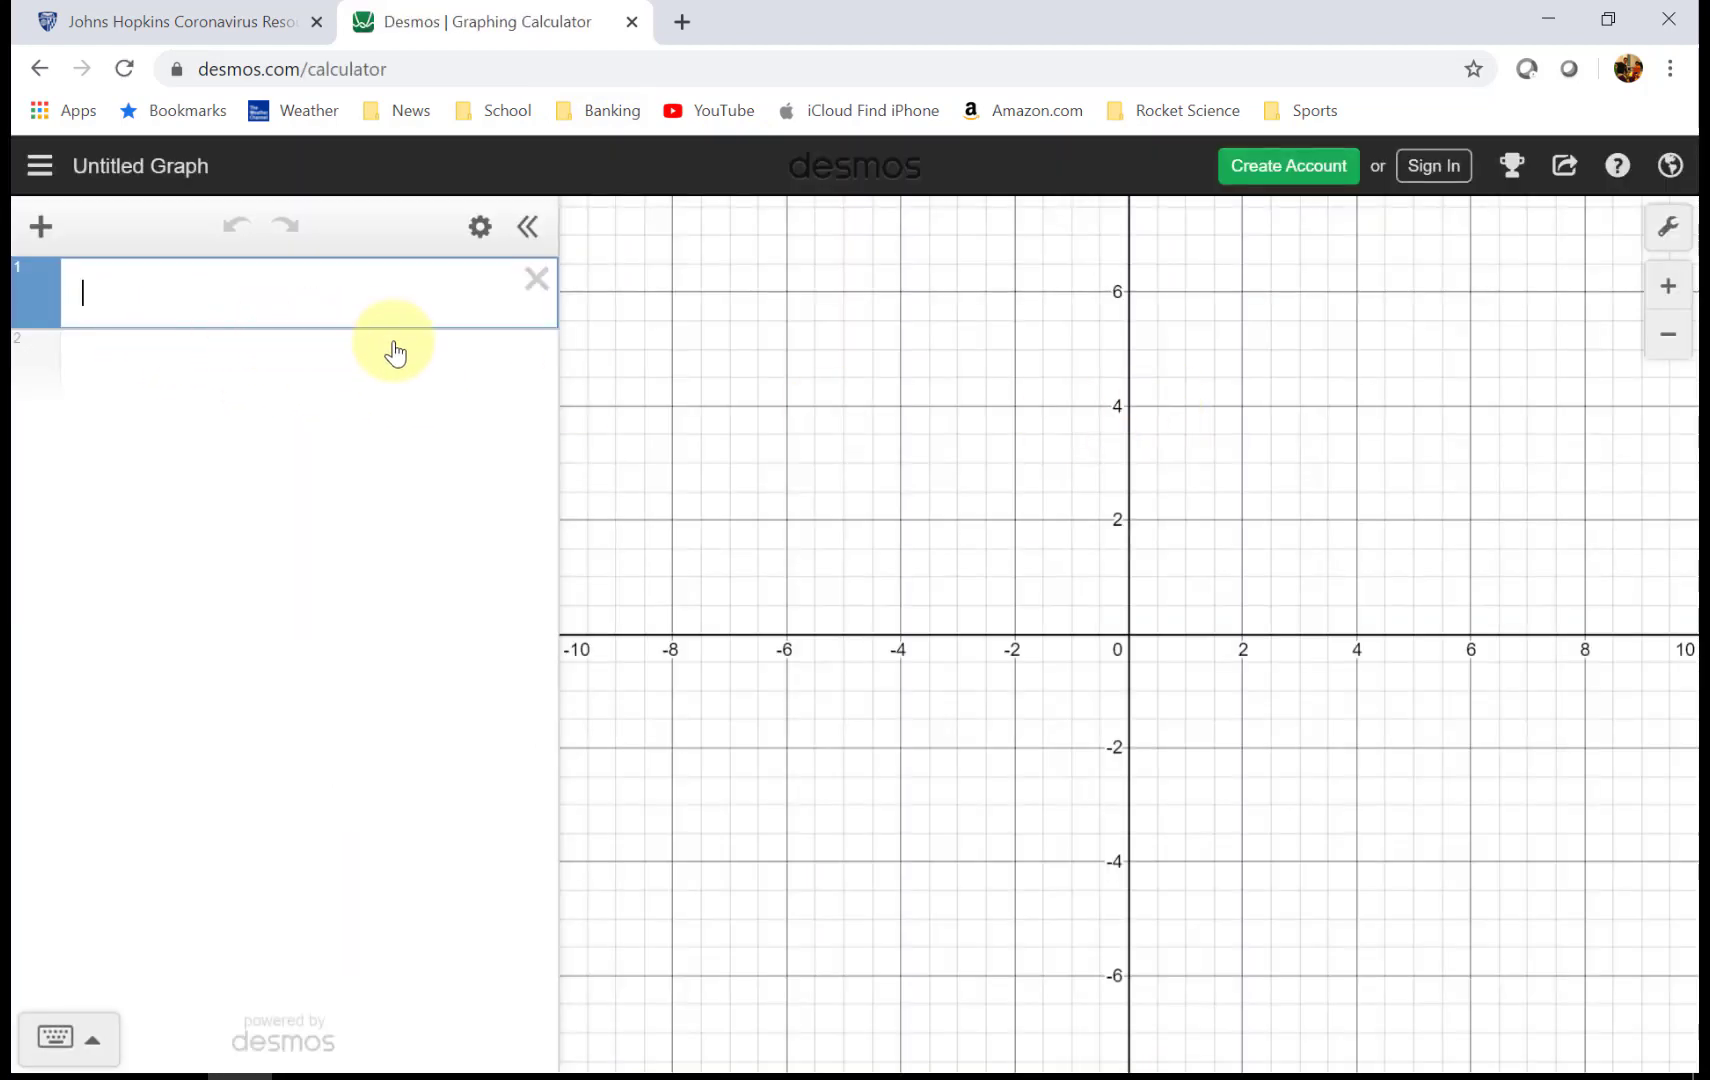
Step: Add a table to the graph and enter its first row with x 1 and y 98
{"action": "left_click", "coordinate": [41, 227]}
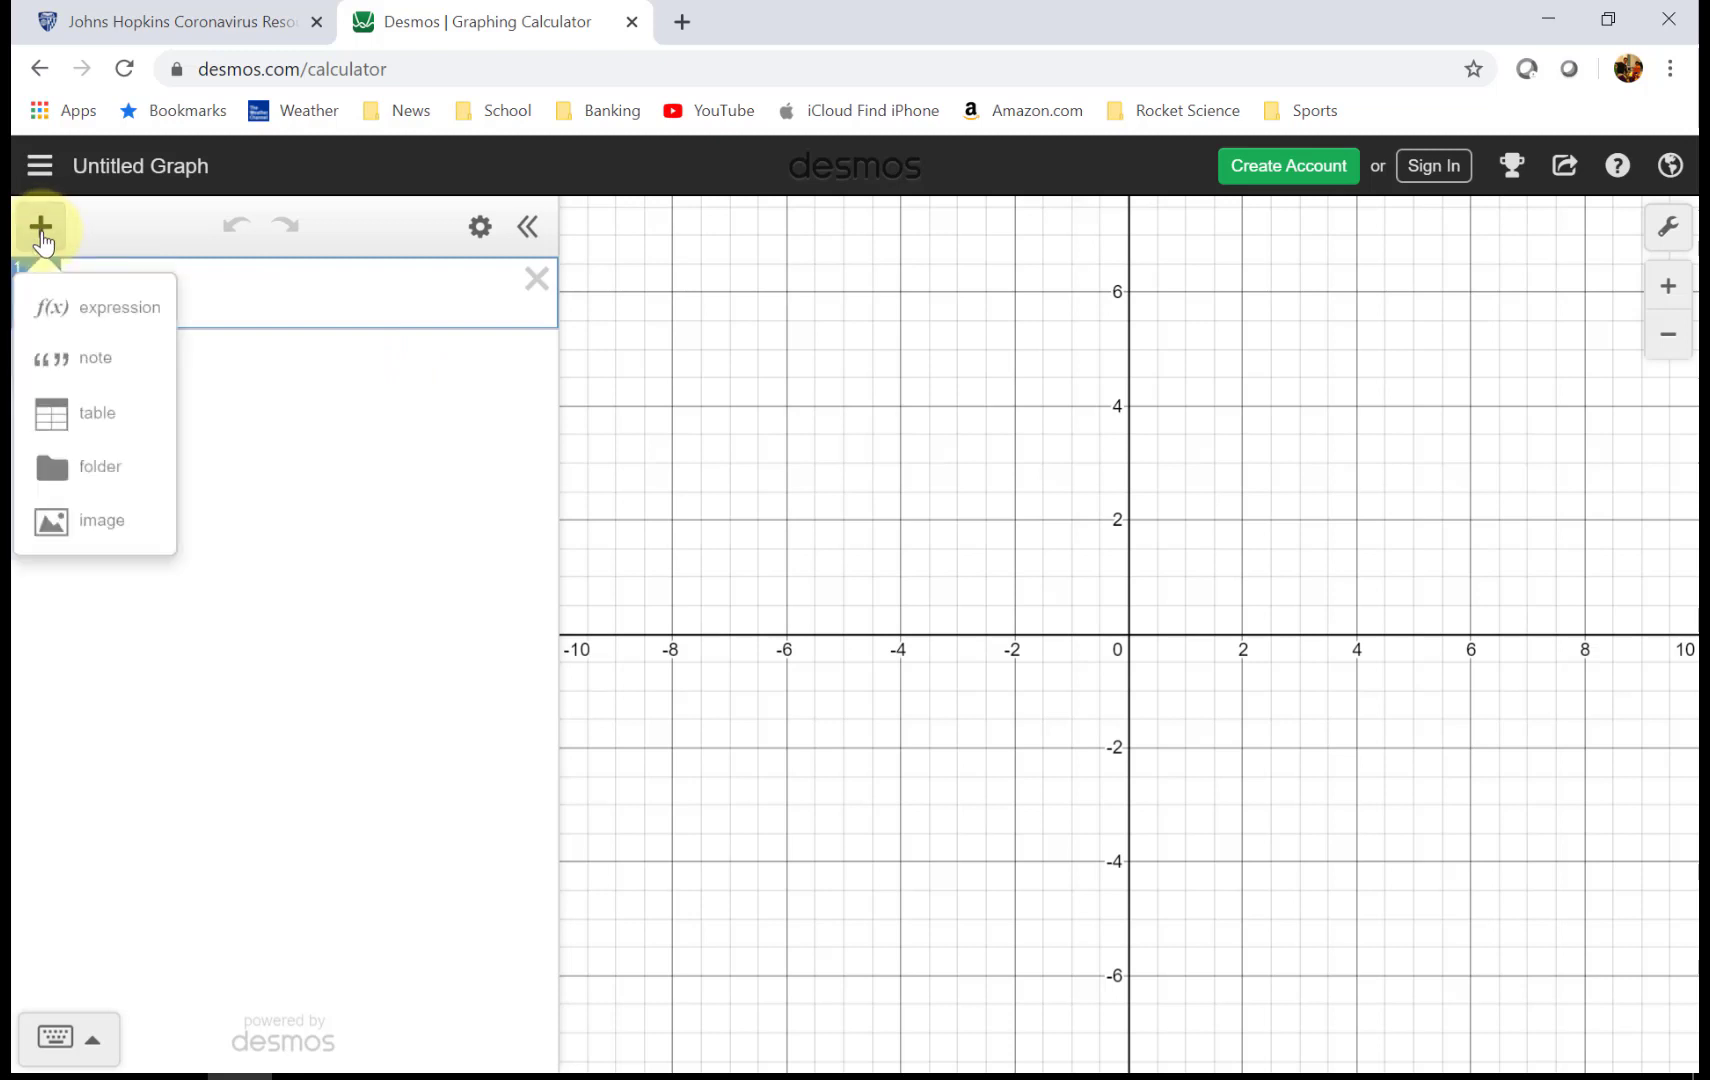
{"action": "left_click", "coordinate": [88, 432]}
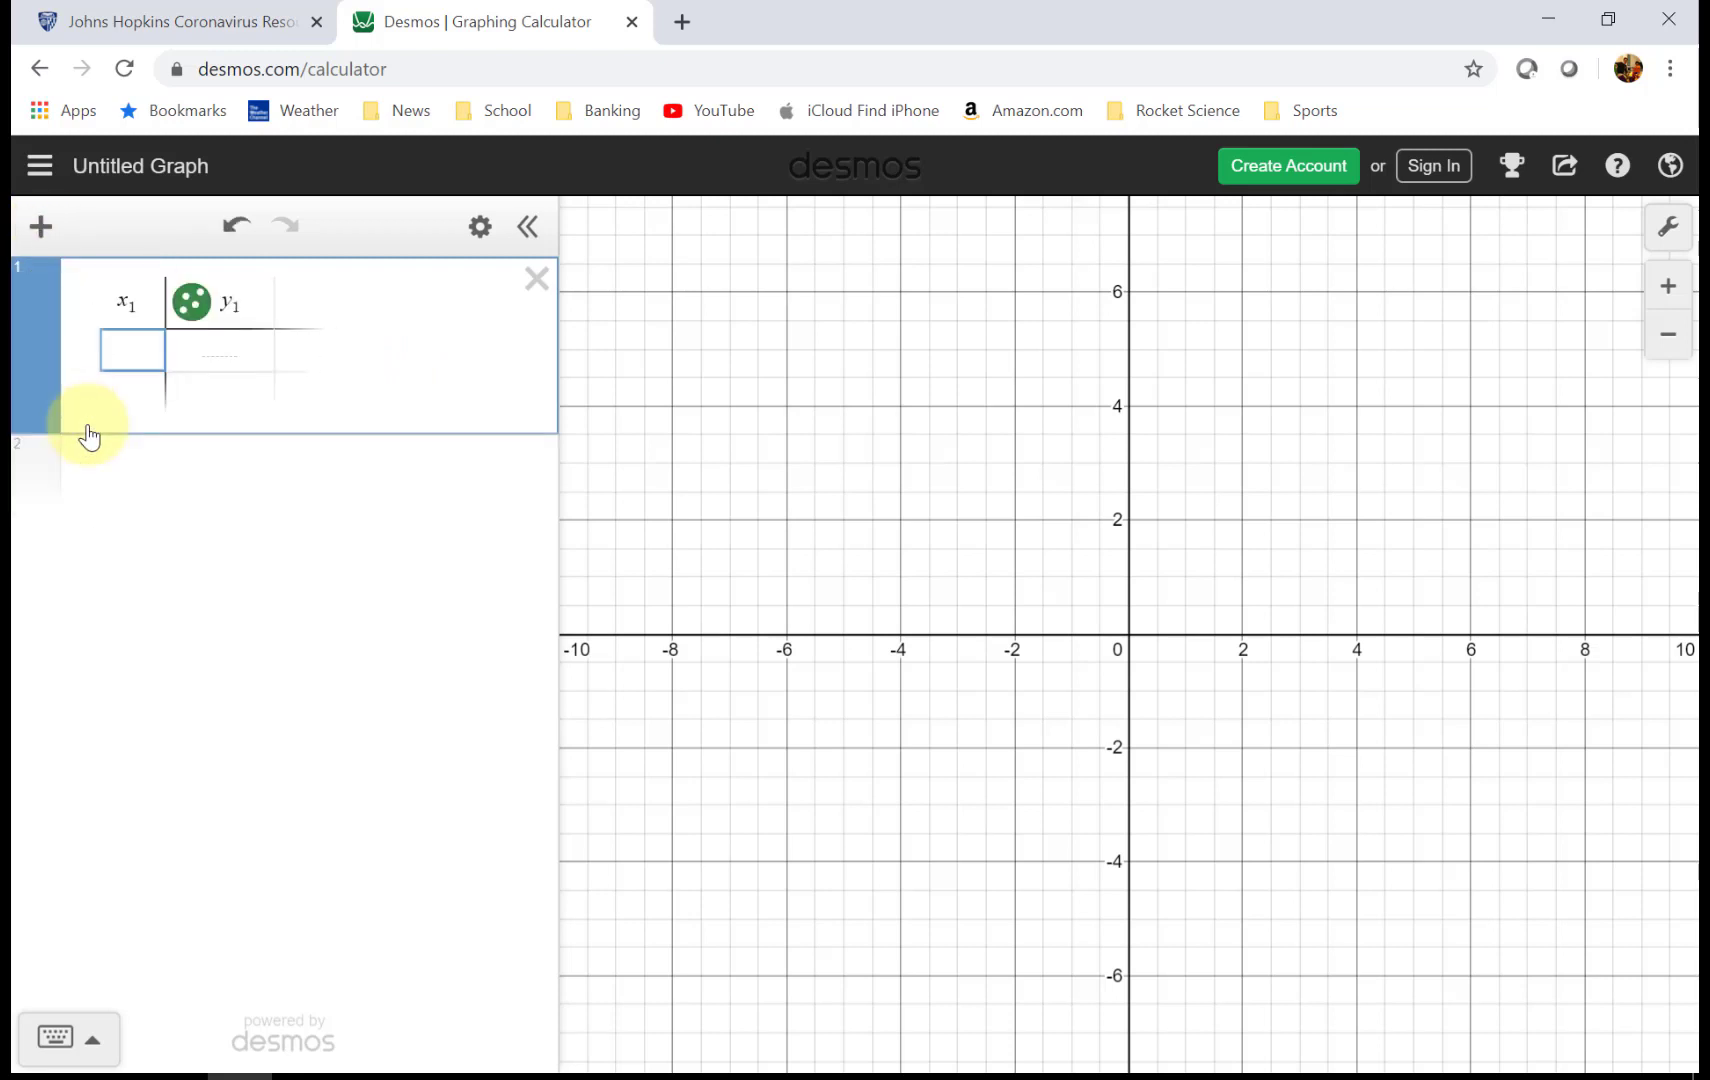
{"action": "type", "text": "1"}
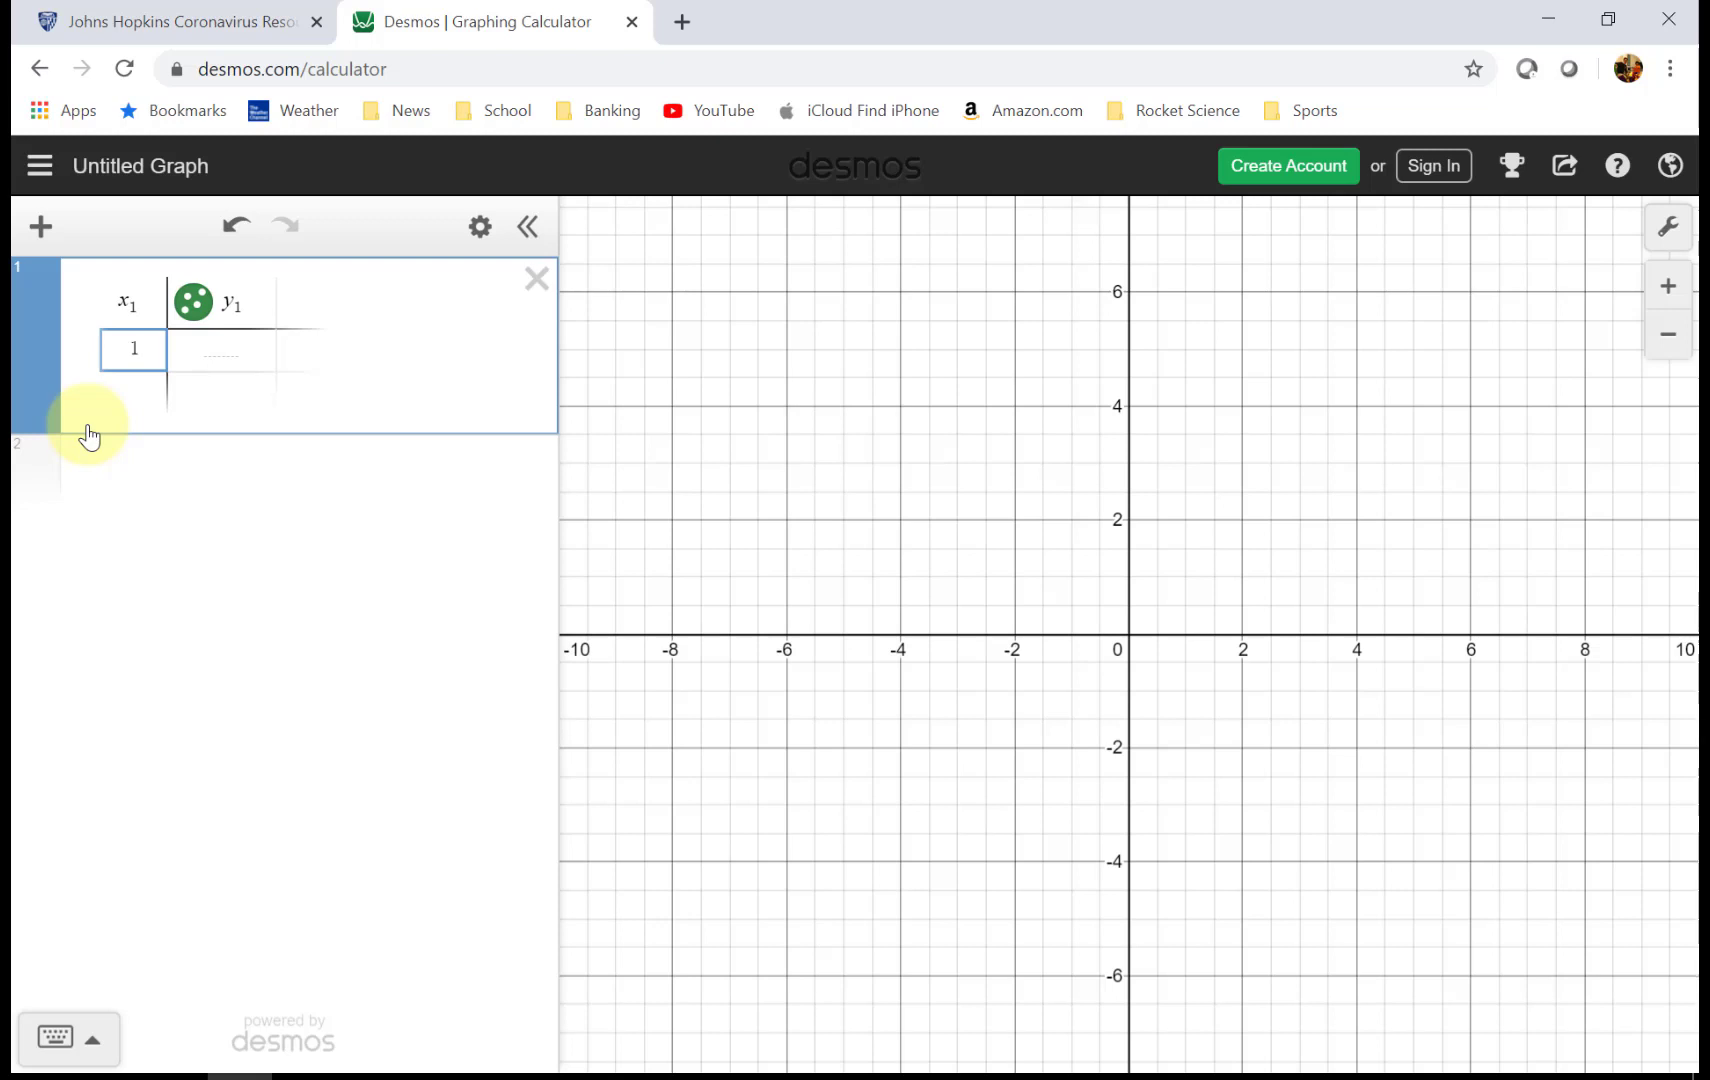
{"action": "key", "text": "Right"}
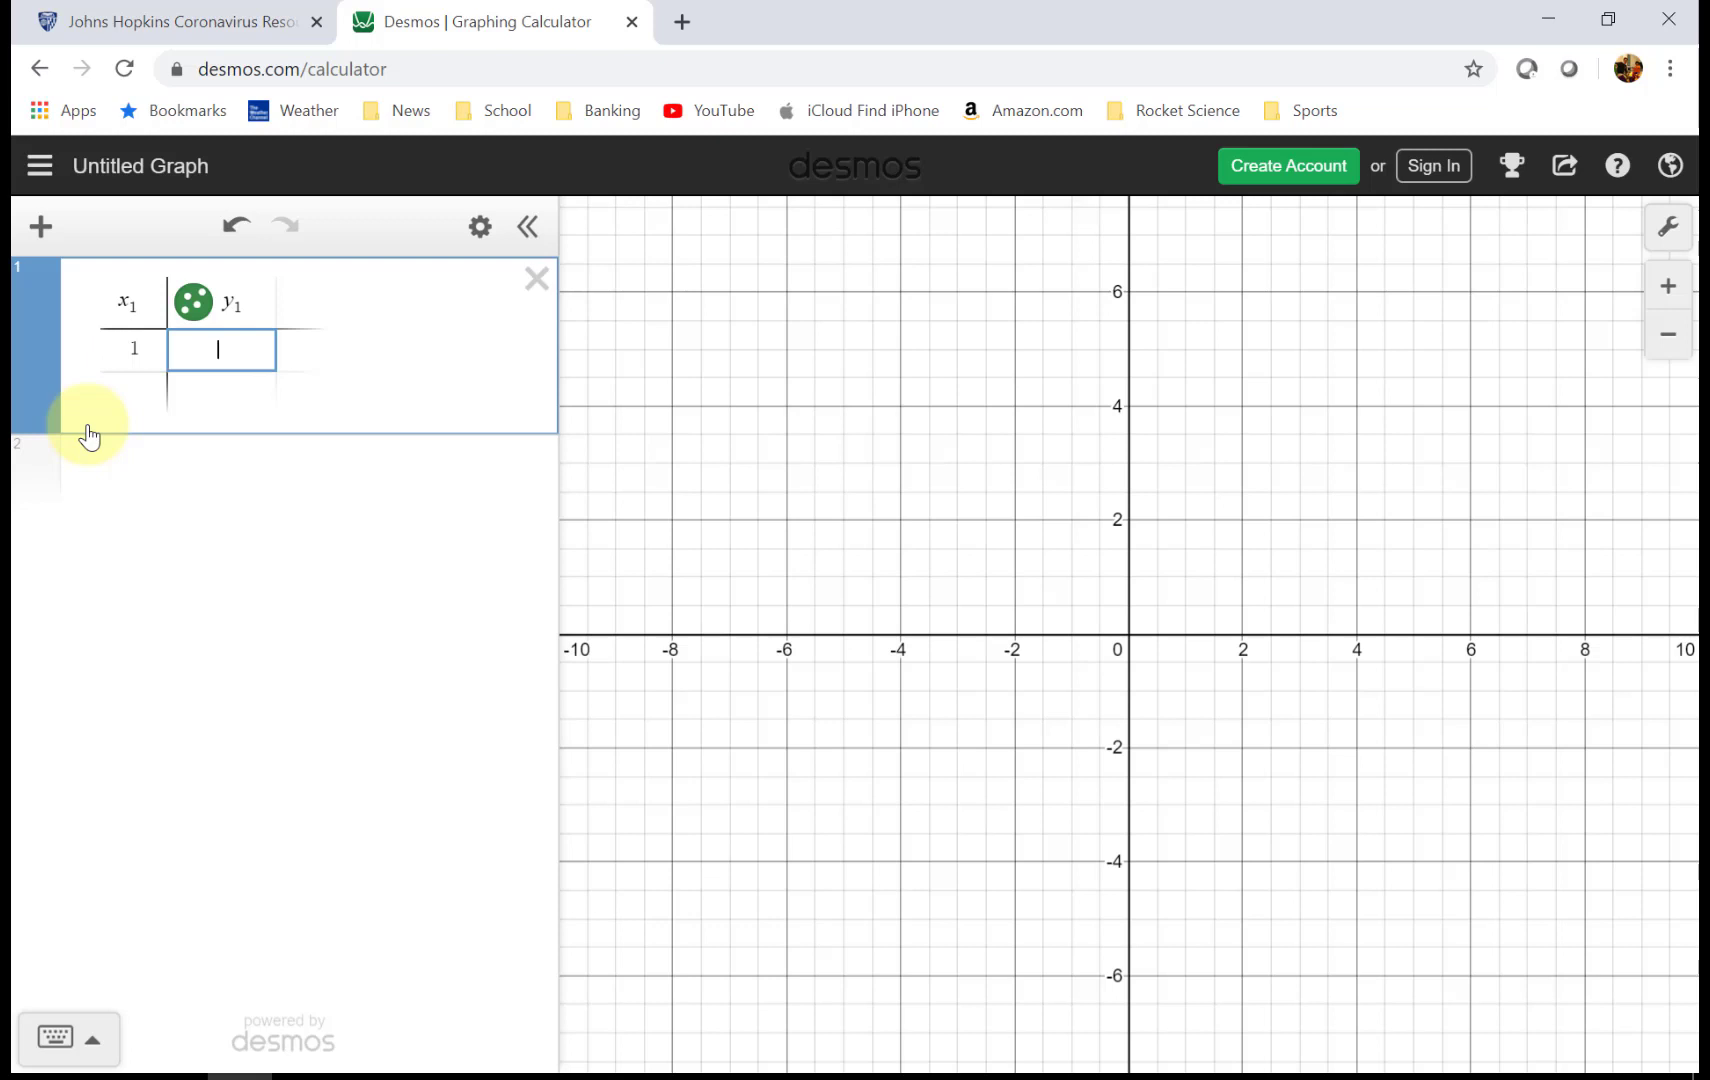
{"action": "type", "text": "98"}
{"action": "key", "text": "Return"}
{"action": "key", "text": "Left"}
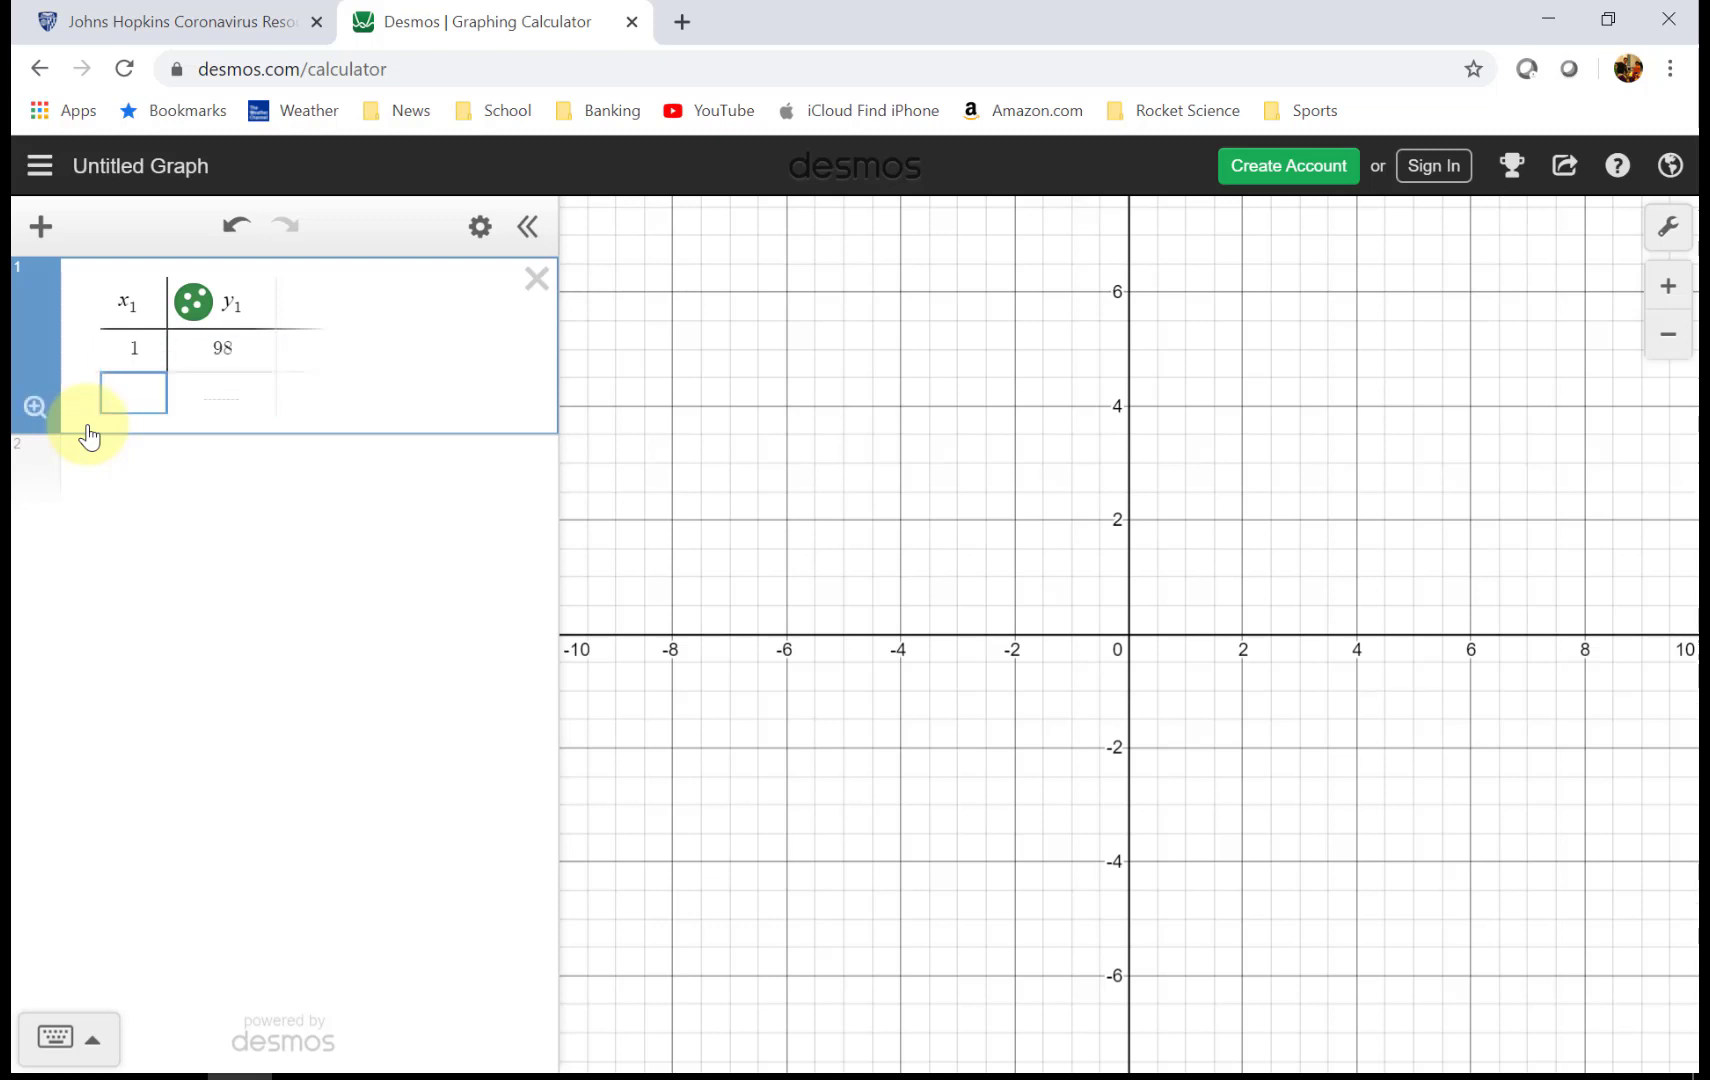
Step: Add two table rows: x 7 with y 518, and x 15 with y 4600
{"action": "type", "text": "7"}
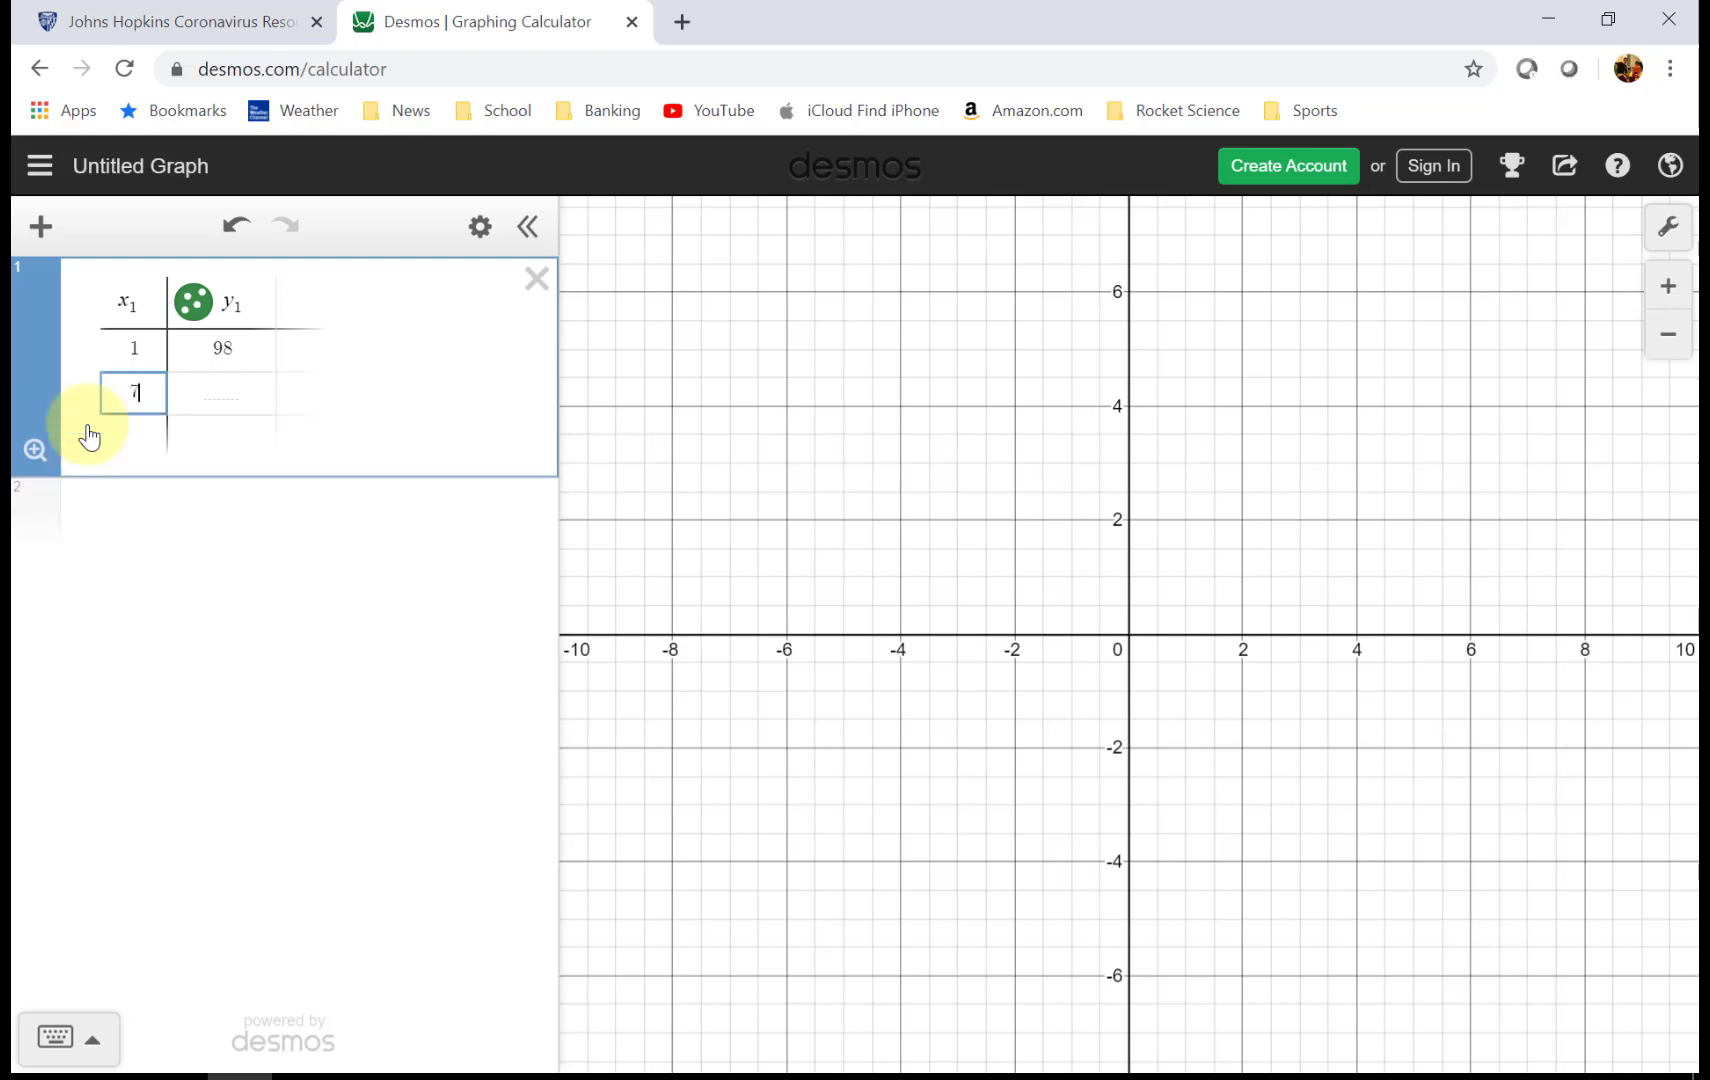
{"action": "key", "text": "Right"}
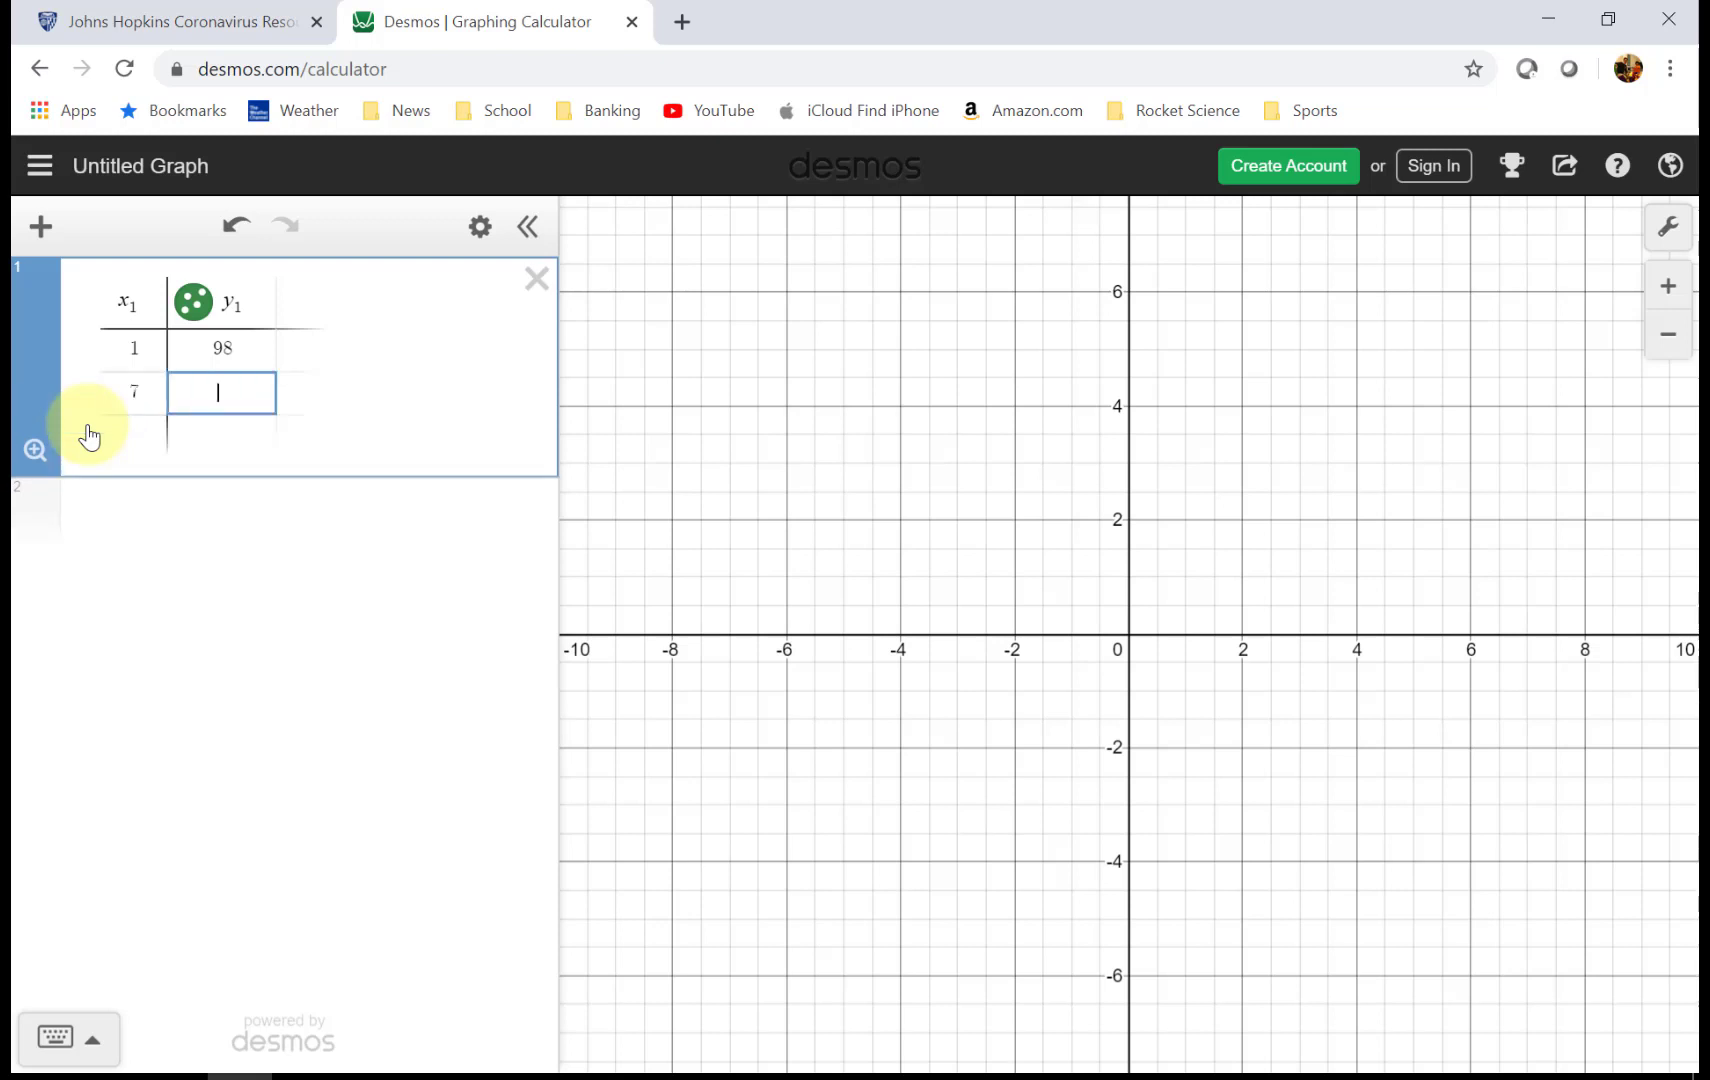
{"action": "type", "text": "518"}
{"action": "key", "text": "Return"}
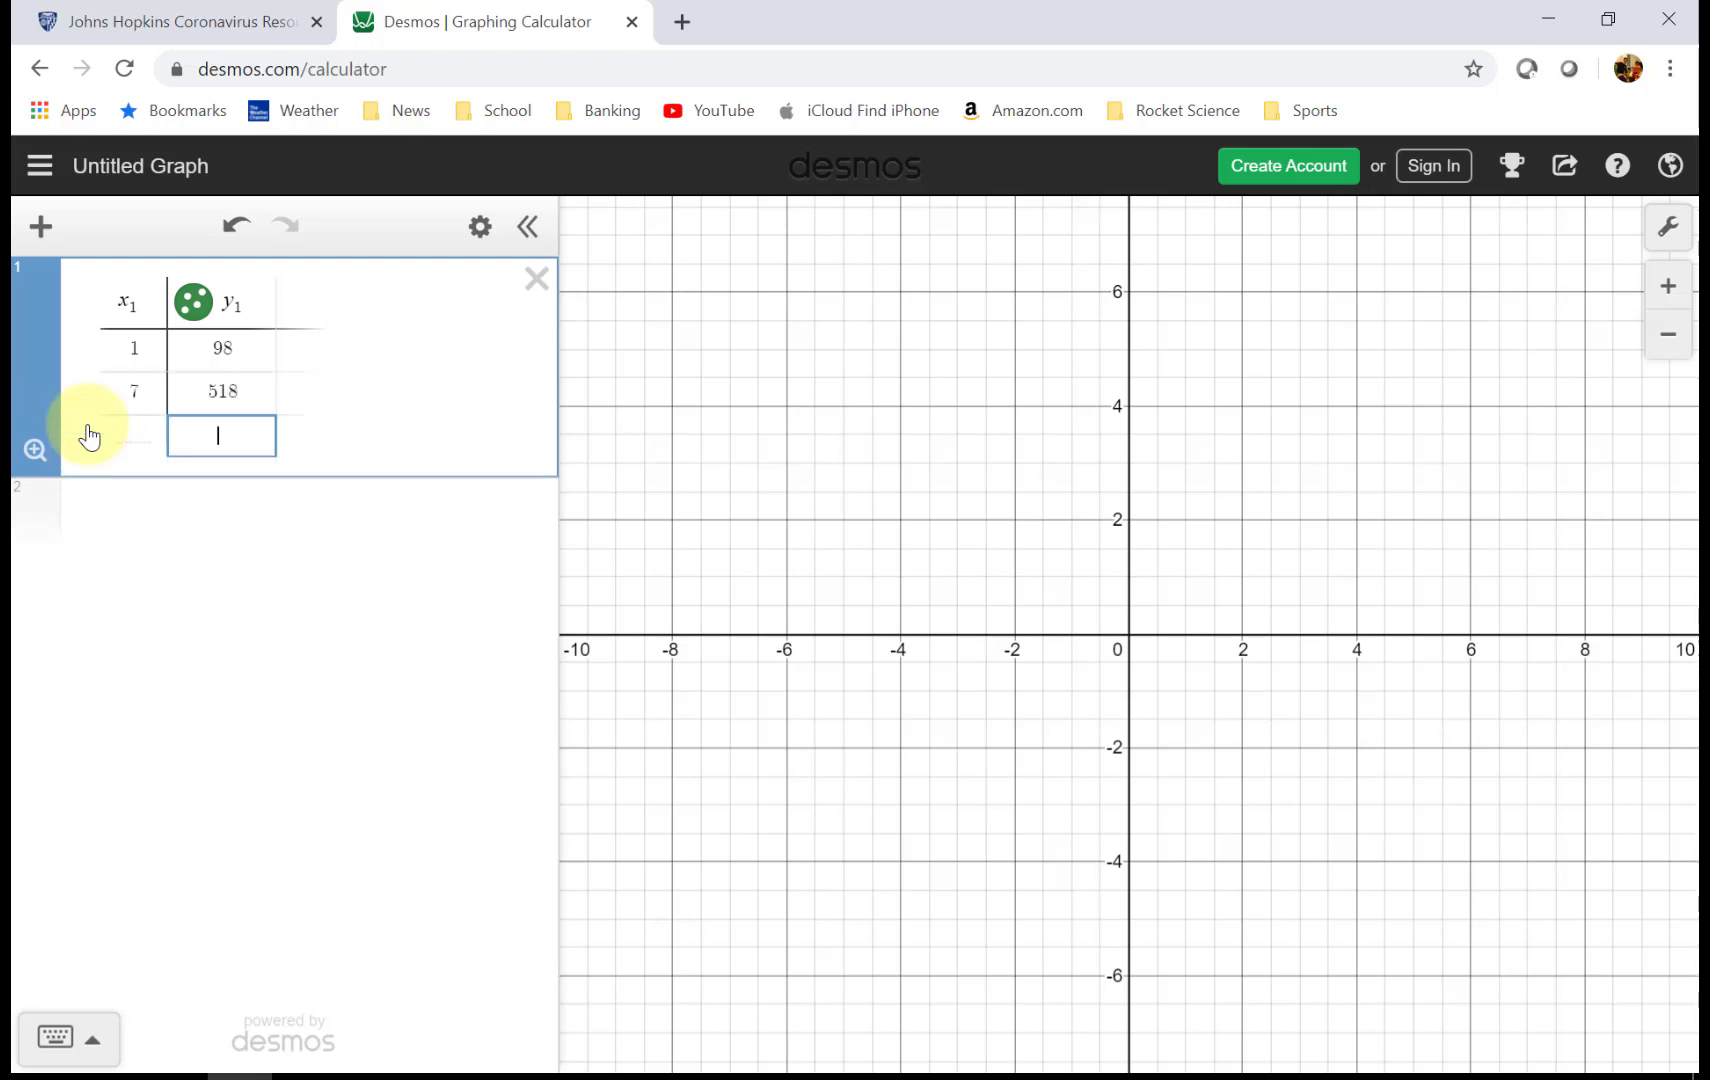
{"action": "key", "text": "Left"}
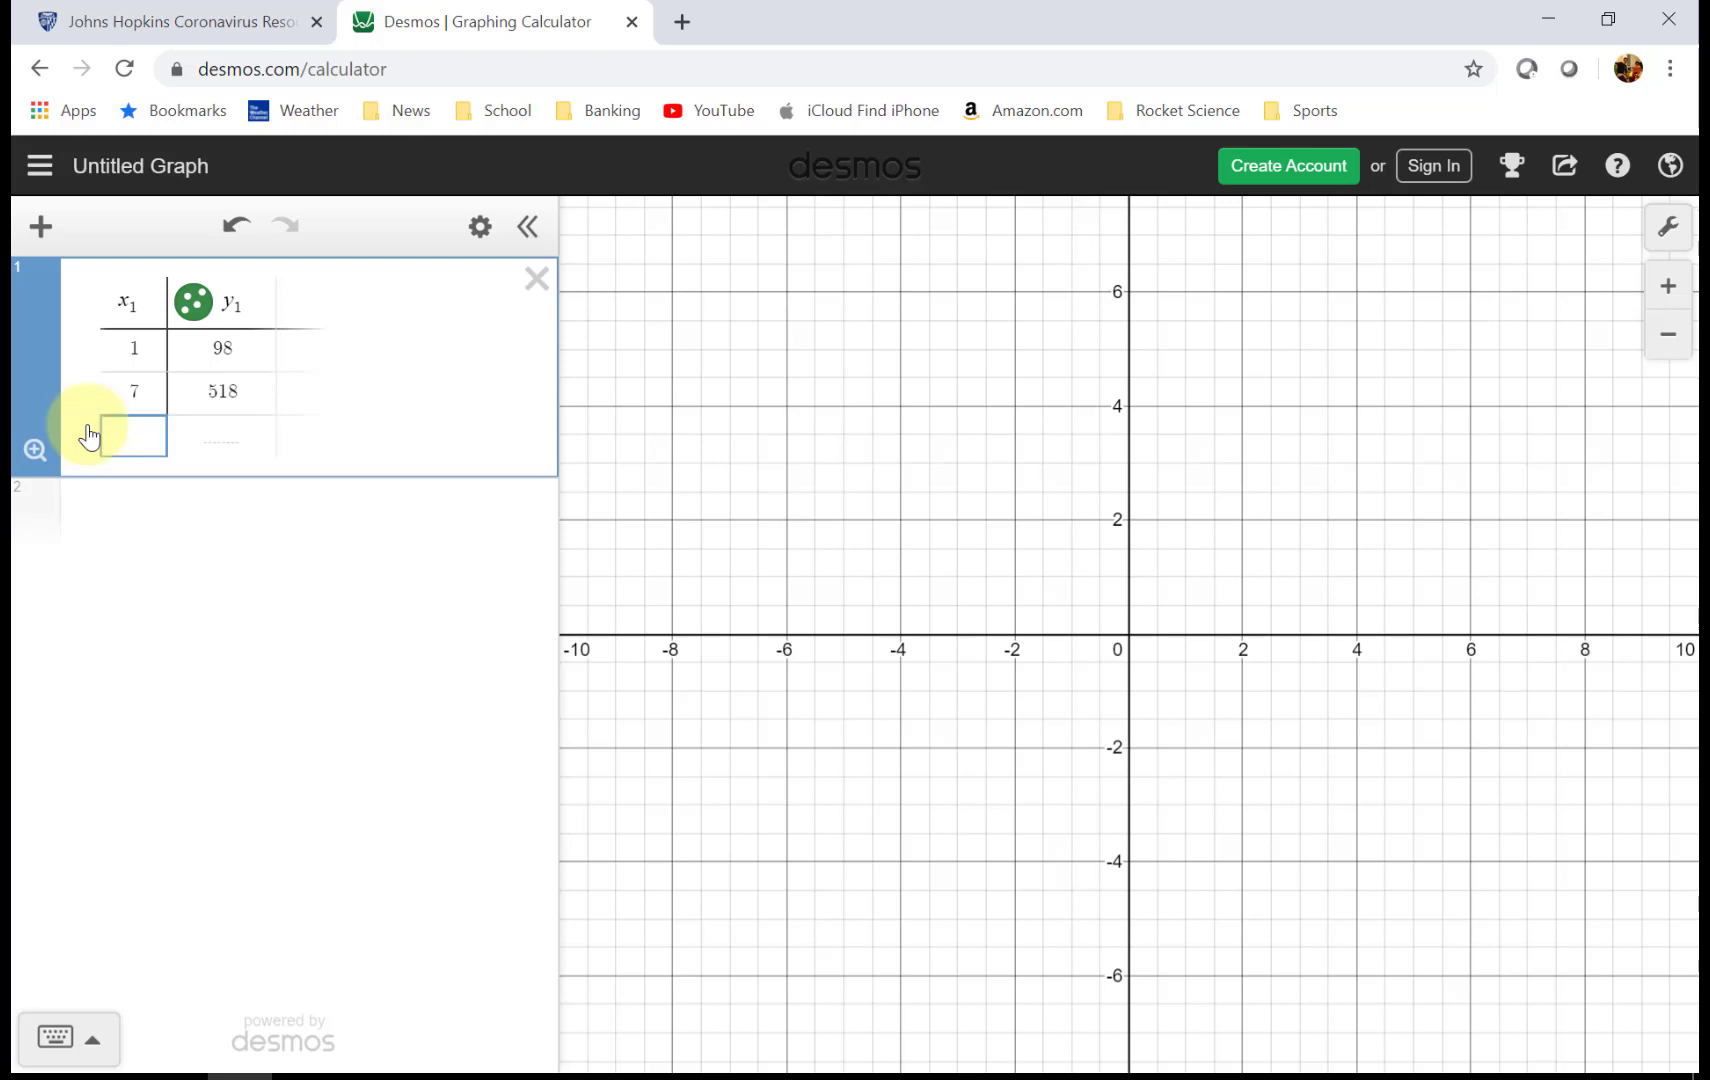
{"action": "type", "text": "15"}
{"action": "key", "text": "Right"}
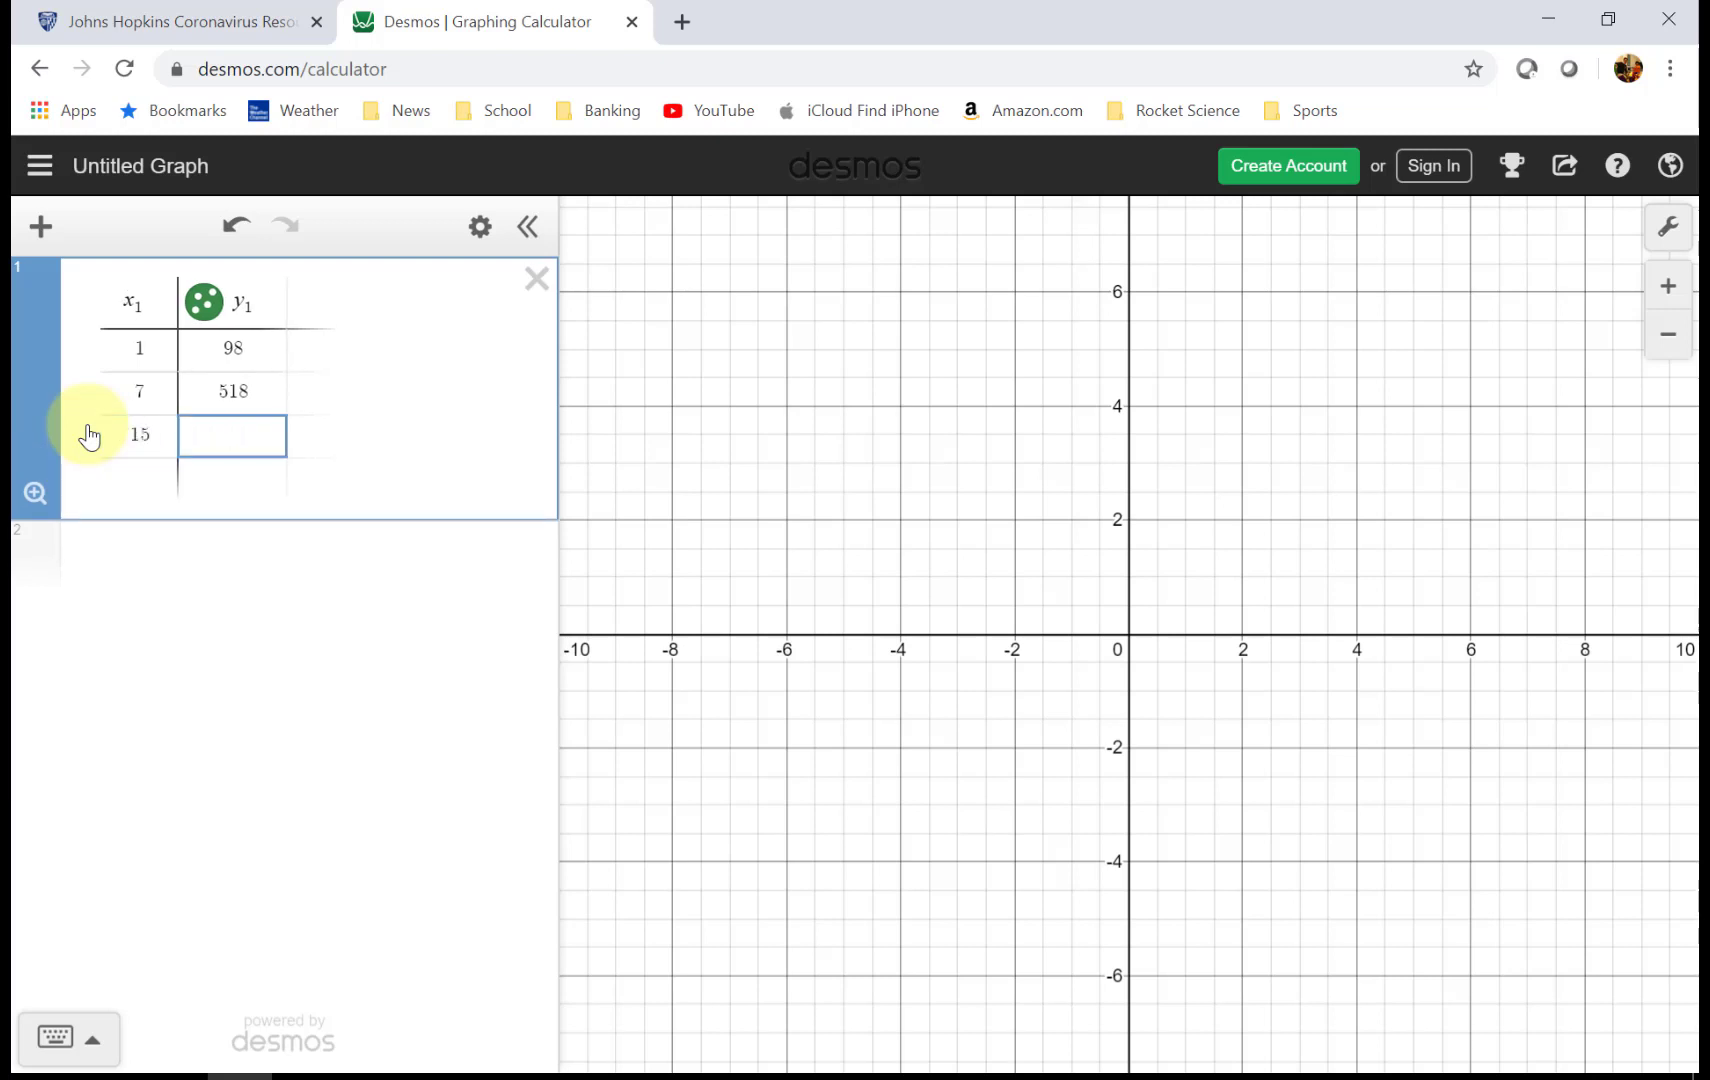
{"action": "type", "text": "4600"}
{"action": "key", "text": "Return"}
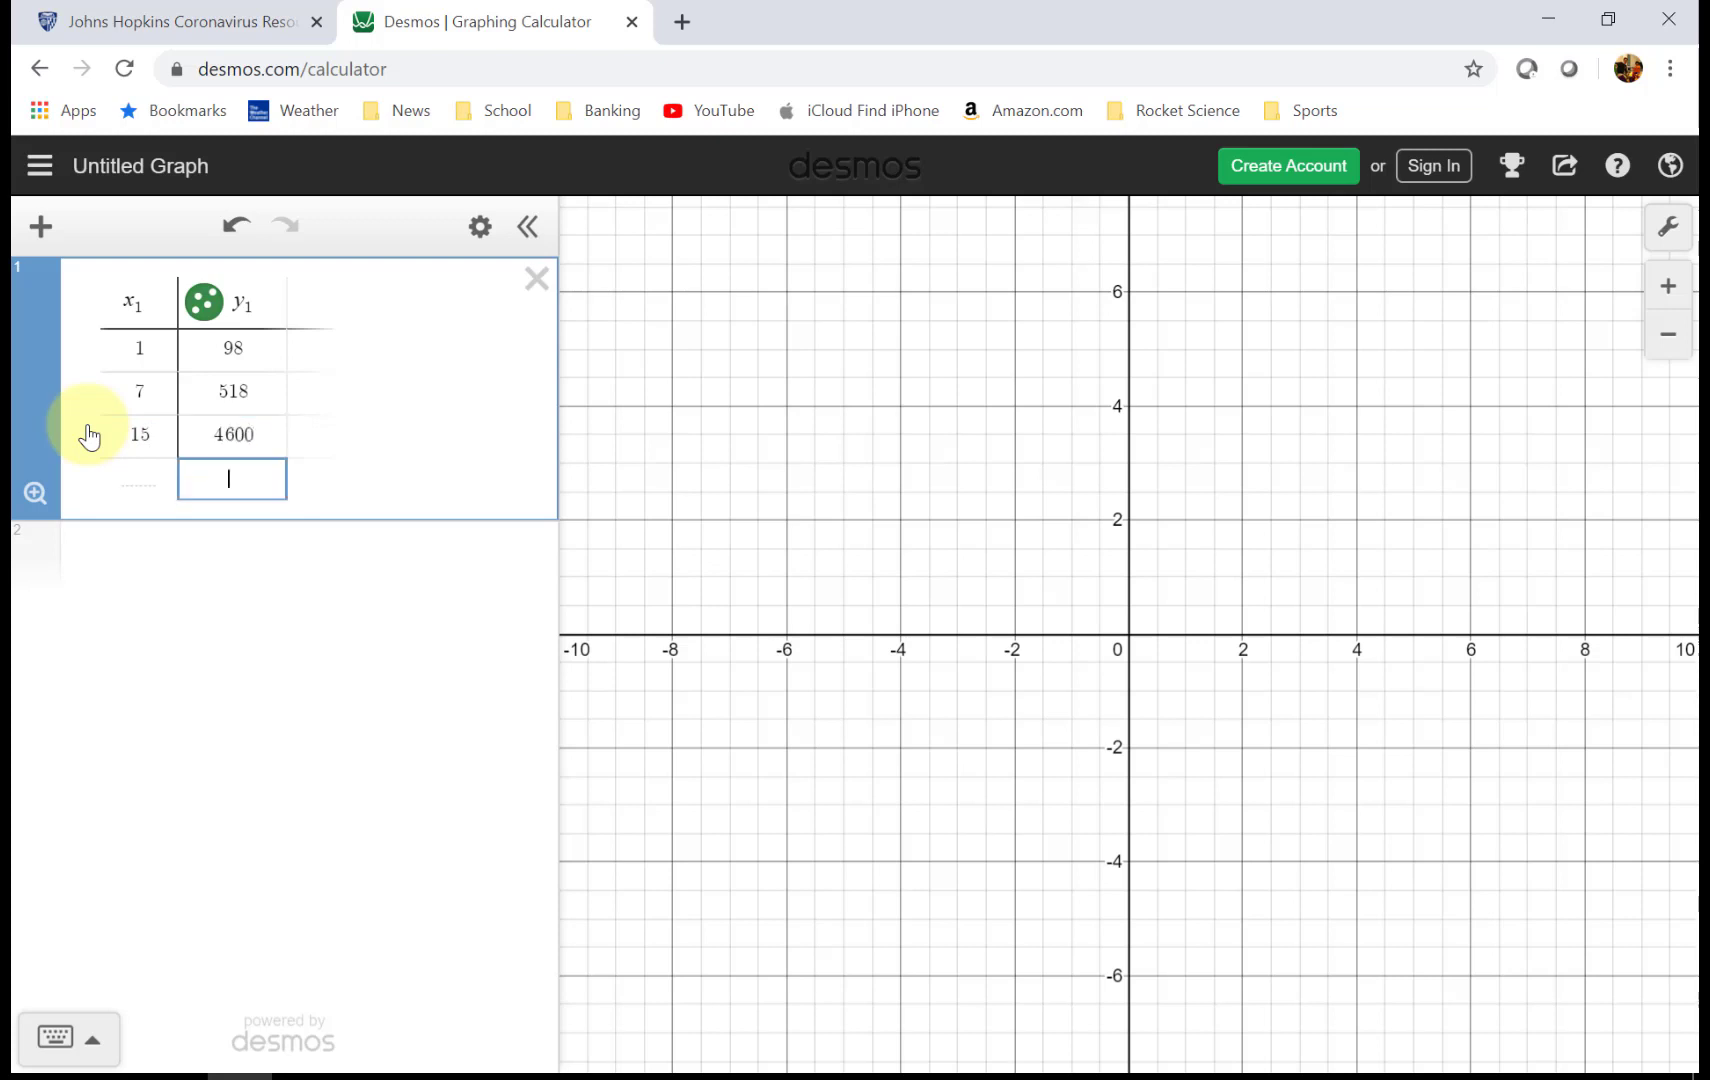
{"action": "key", "text": "Left"}
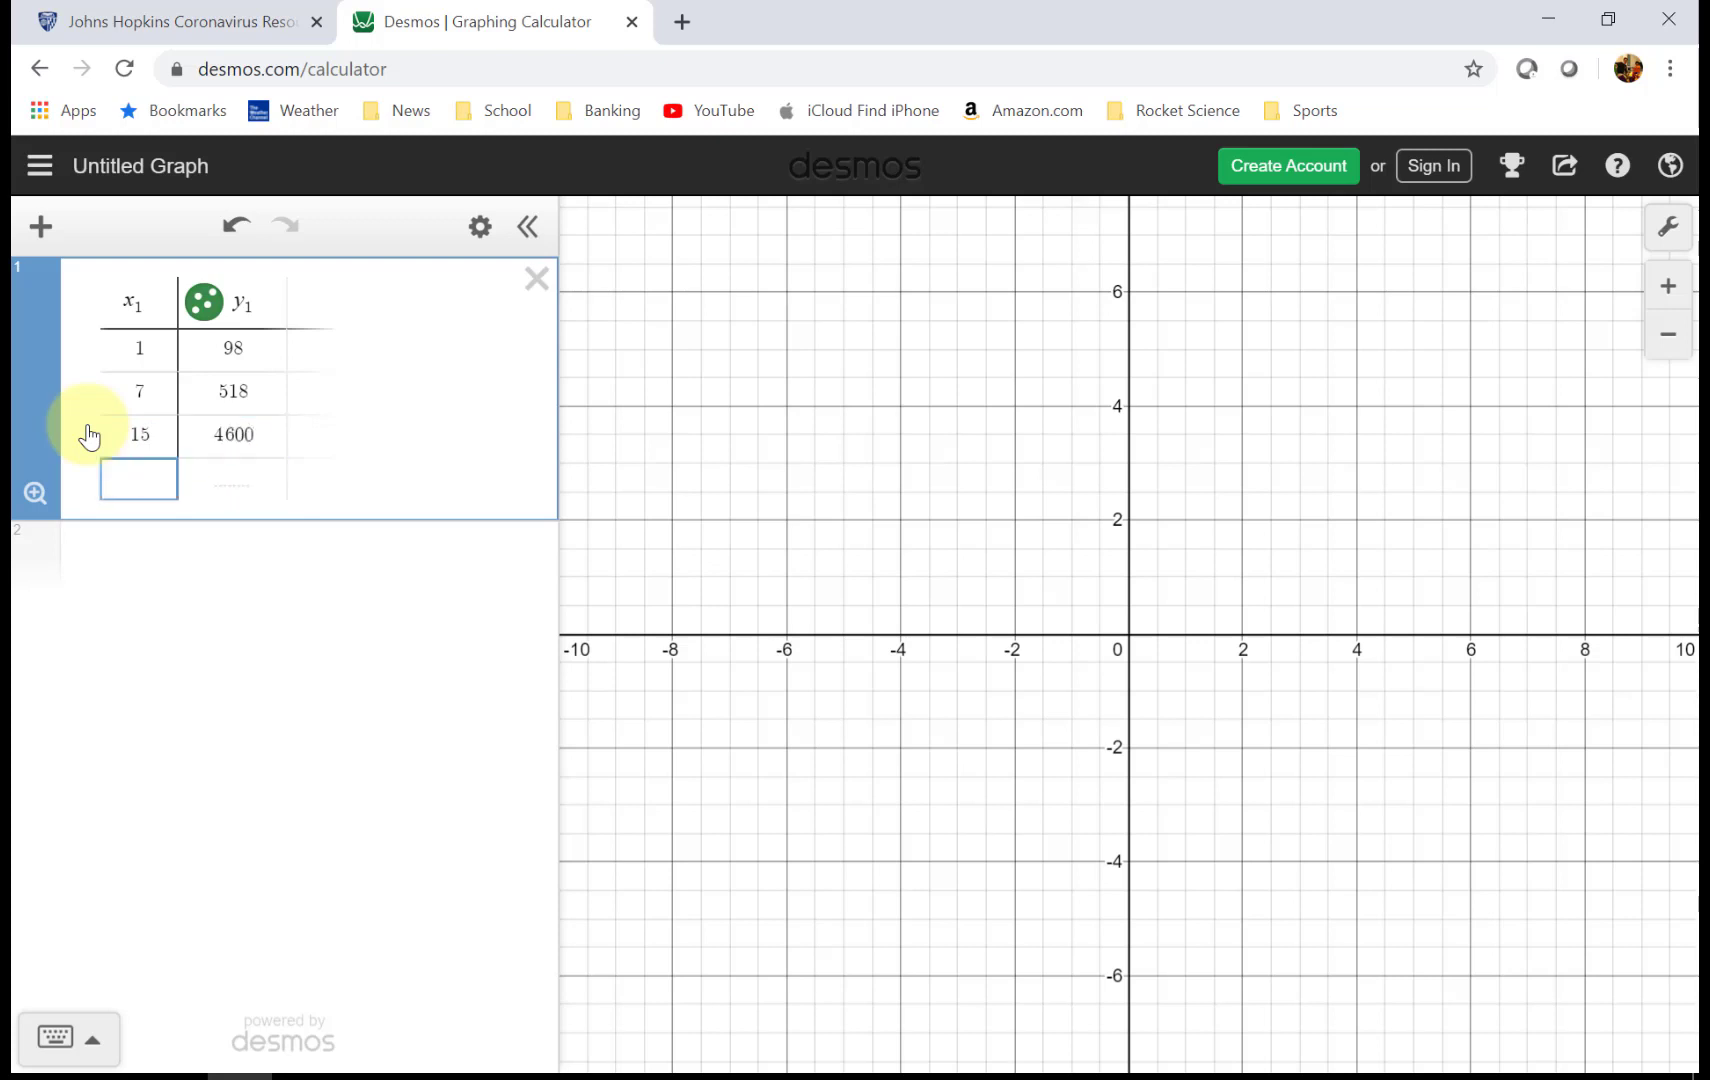
Step: Add two more table rows: x 18 with y 13700, and x 23 with y 53700
{"action": "type", "text": "18"}
{"action": "key", "text": "Right"}
{"action": "type", "text": "13700"}
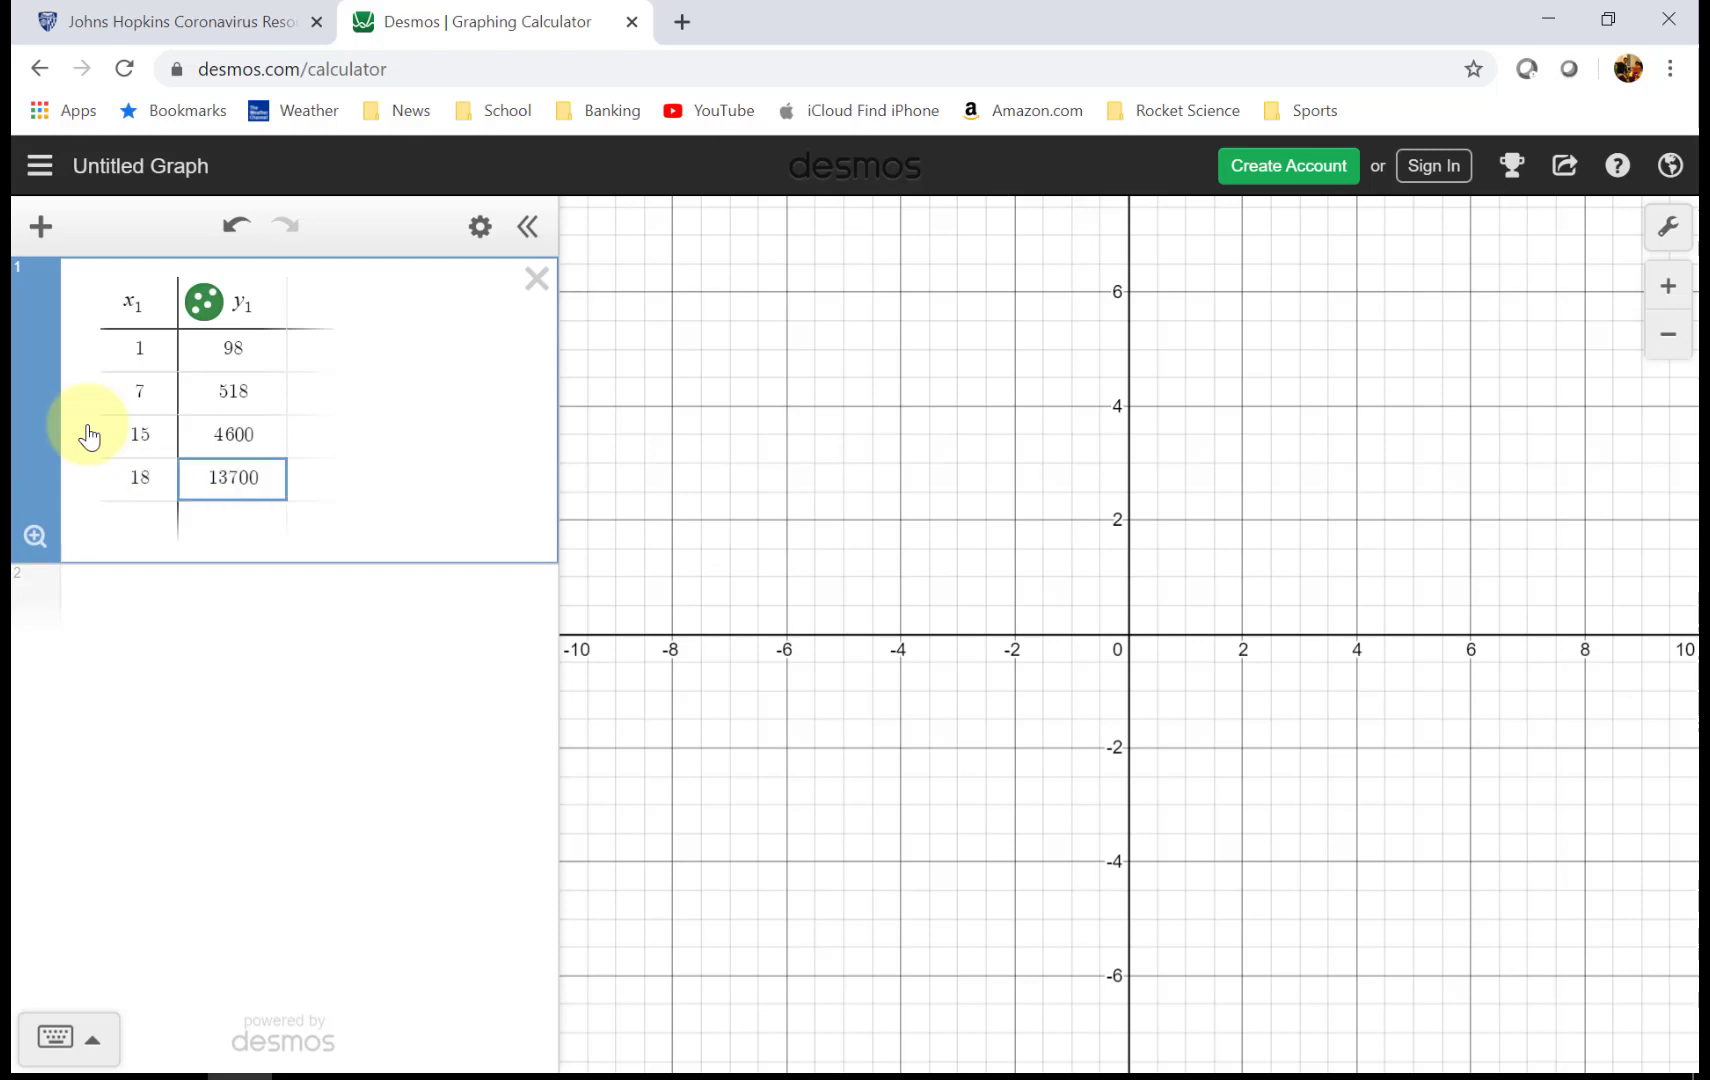
{"action": "key", "text": "Return"}
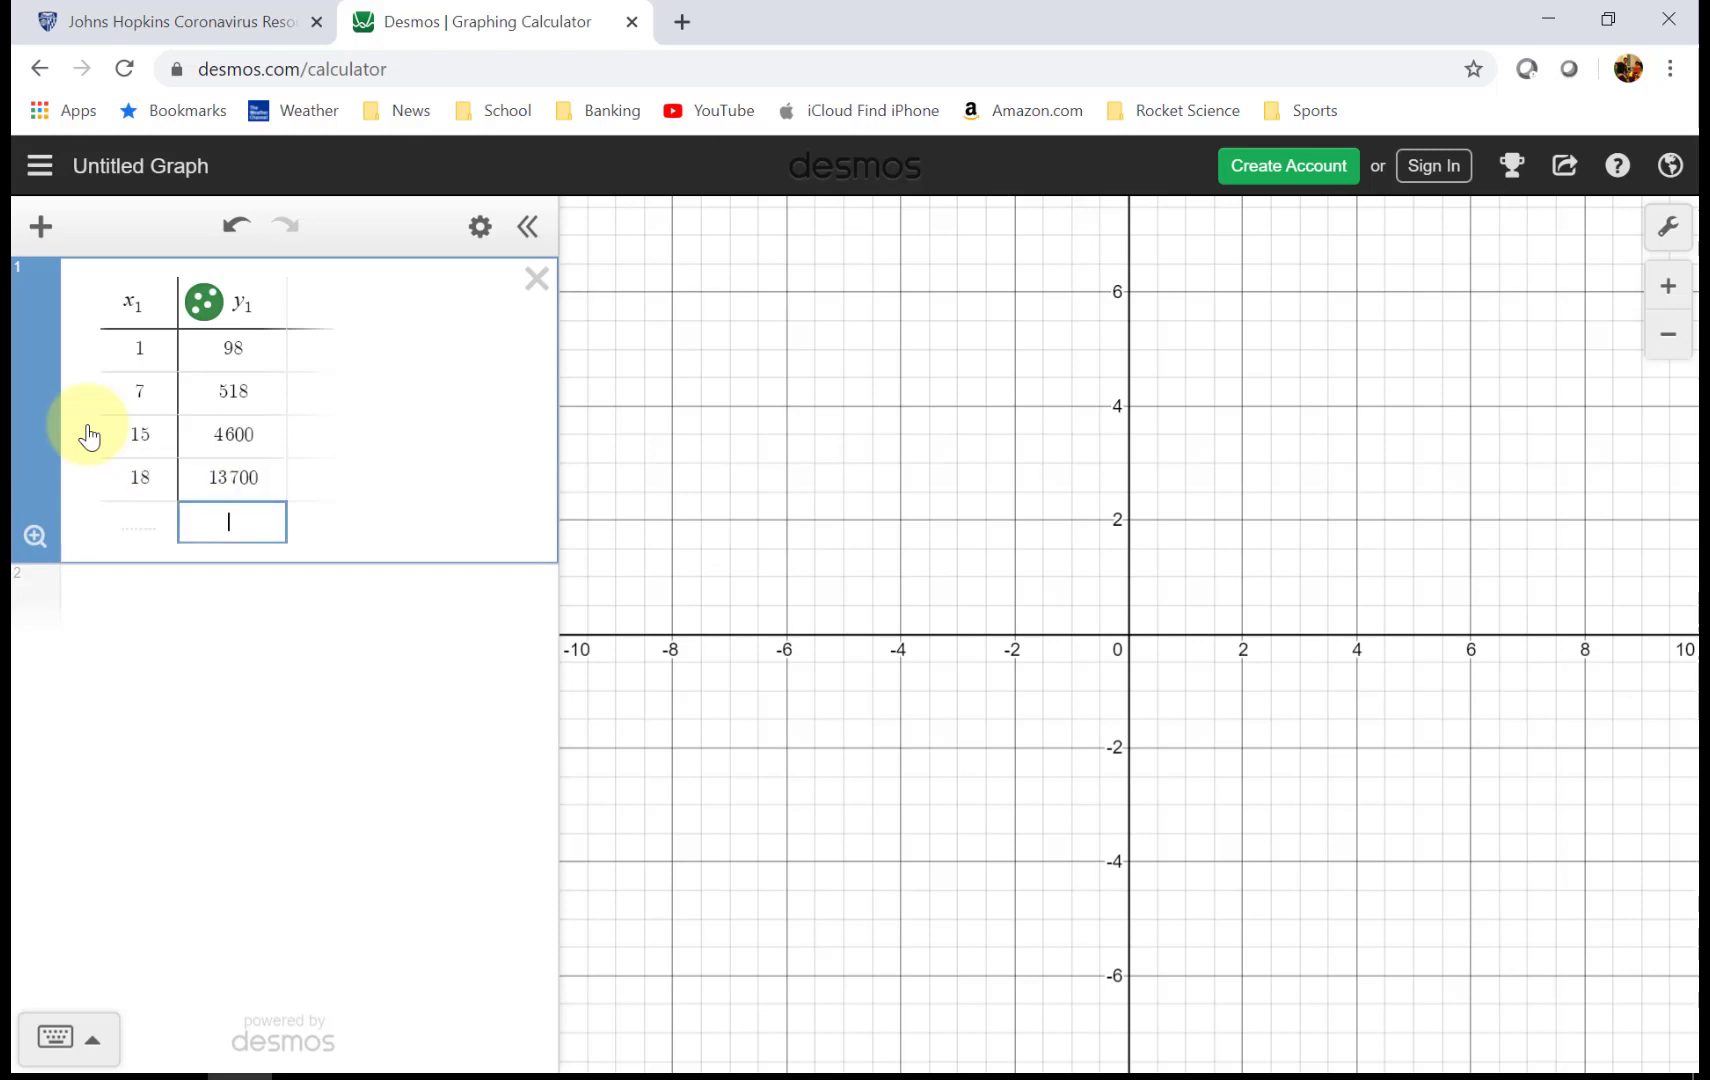
{"action": "key", "text": "Left"}
{"action": "type", "text": "23"}
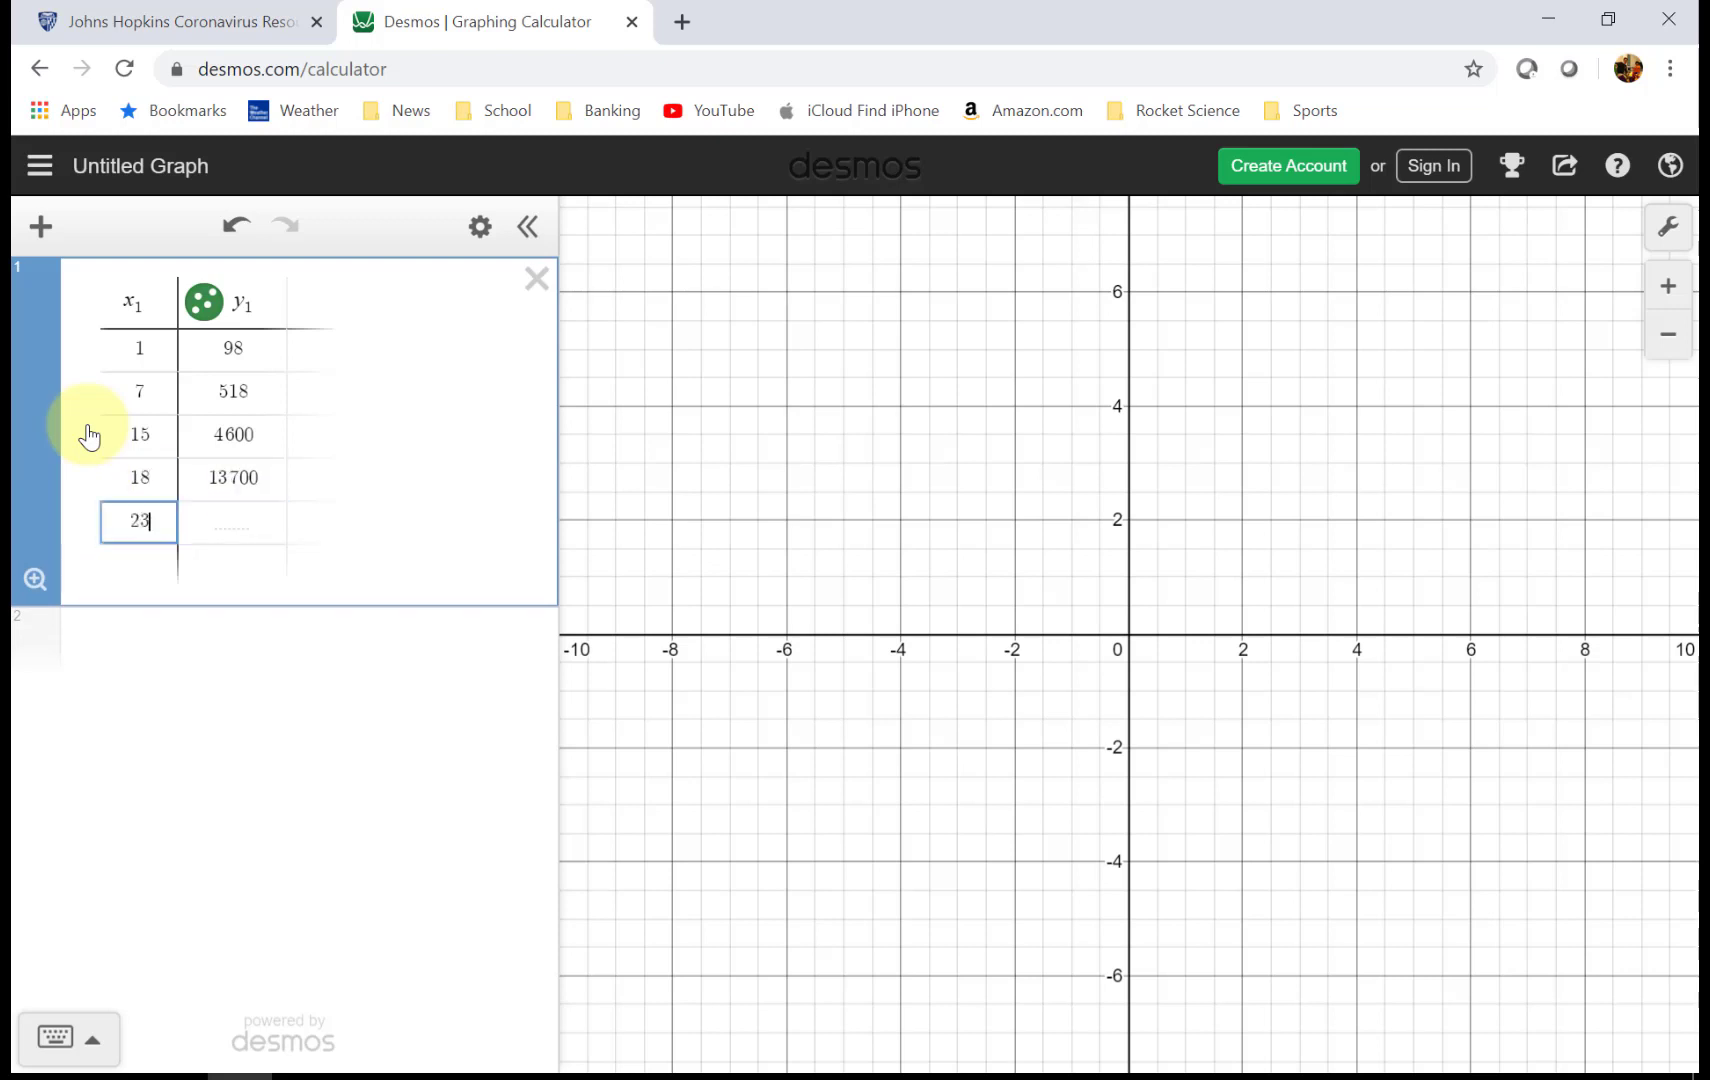
{"action": "key", "text": "Right"}
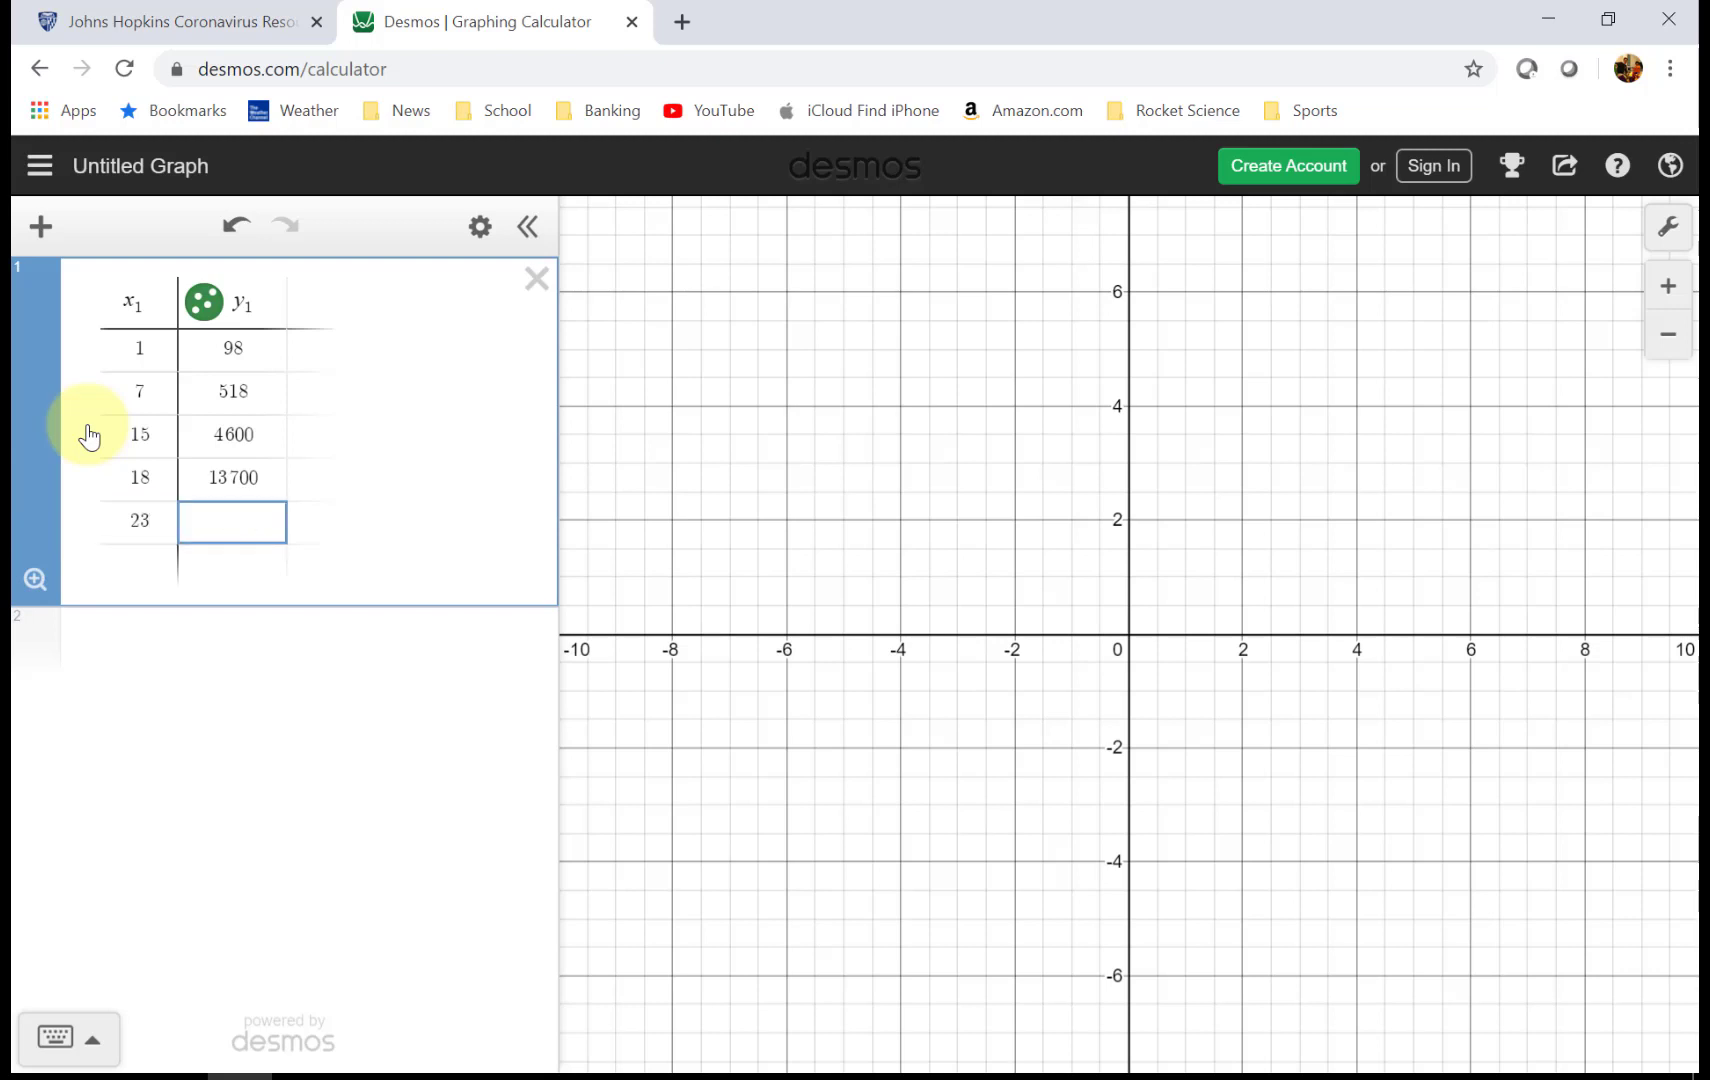
{"action": "type", "text": "53700"}
{"action": "key", "text": "Return"}
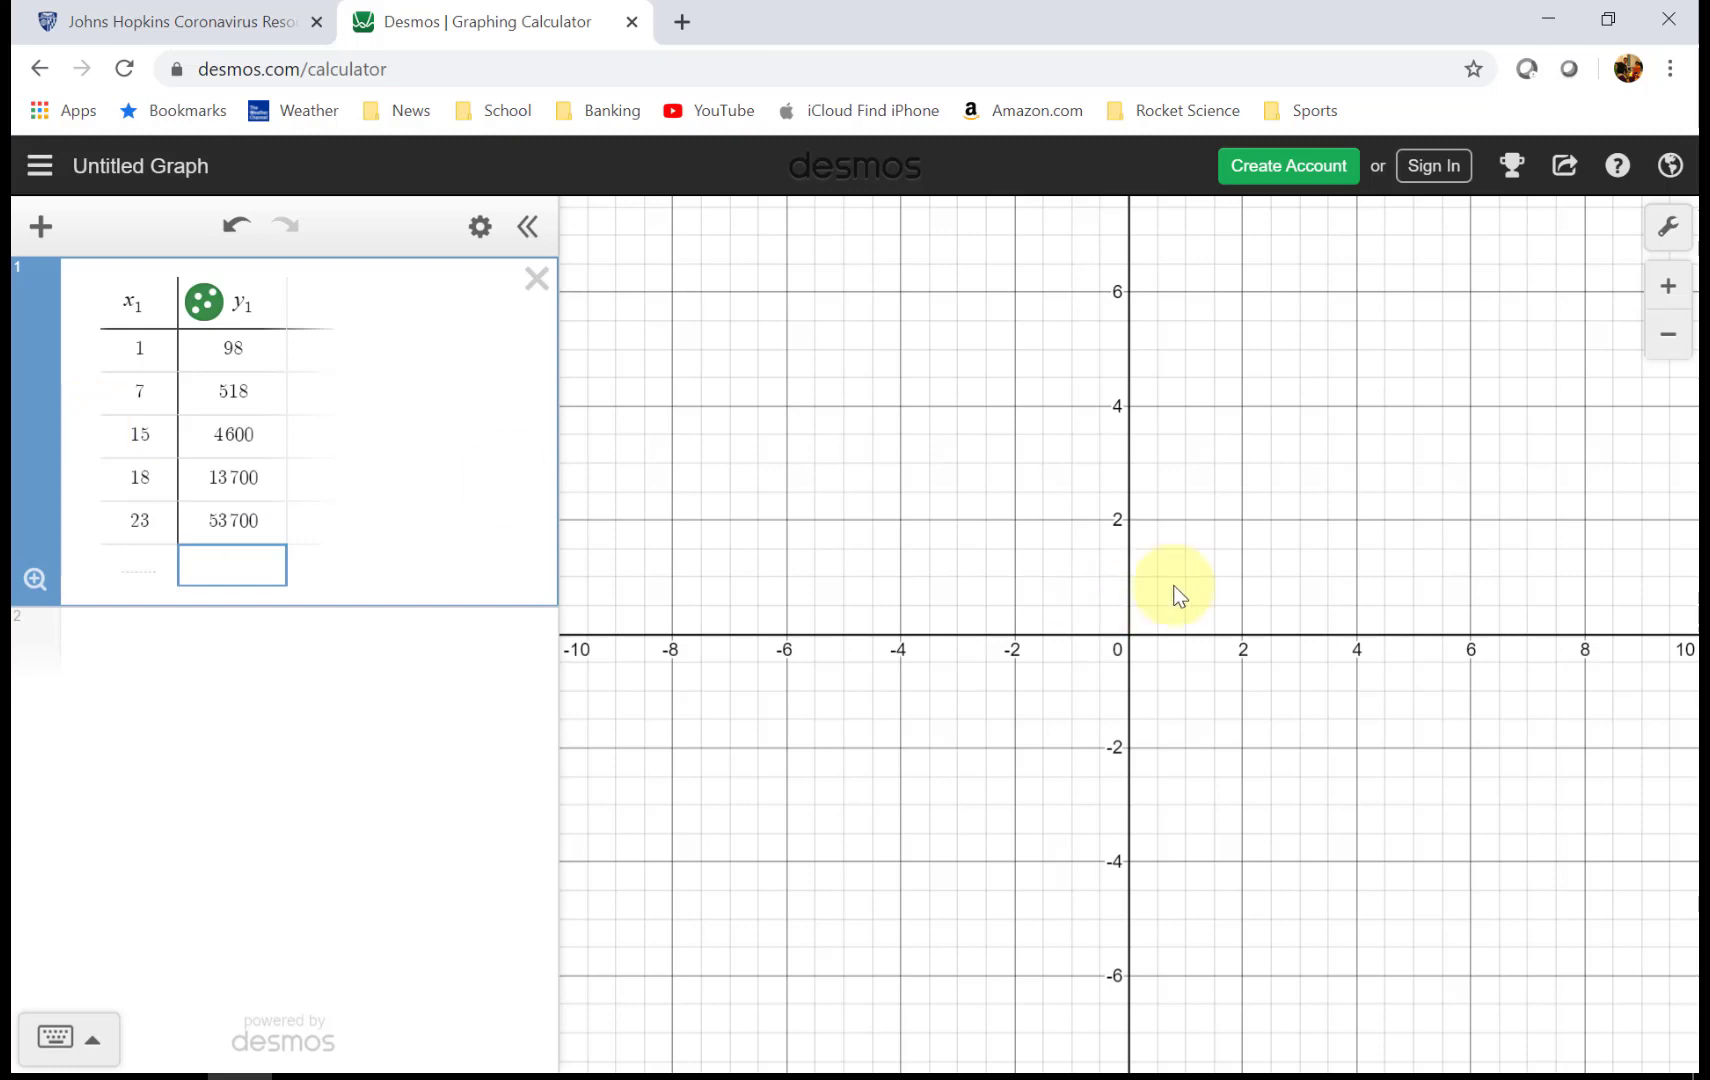
Step: Set the graph's upper axis limits to x 30 and y 100000
{"action": "left_click_drag", "start_coordinate": [1397, 729], "coordinate": [1137, 885]}
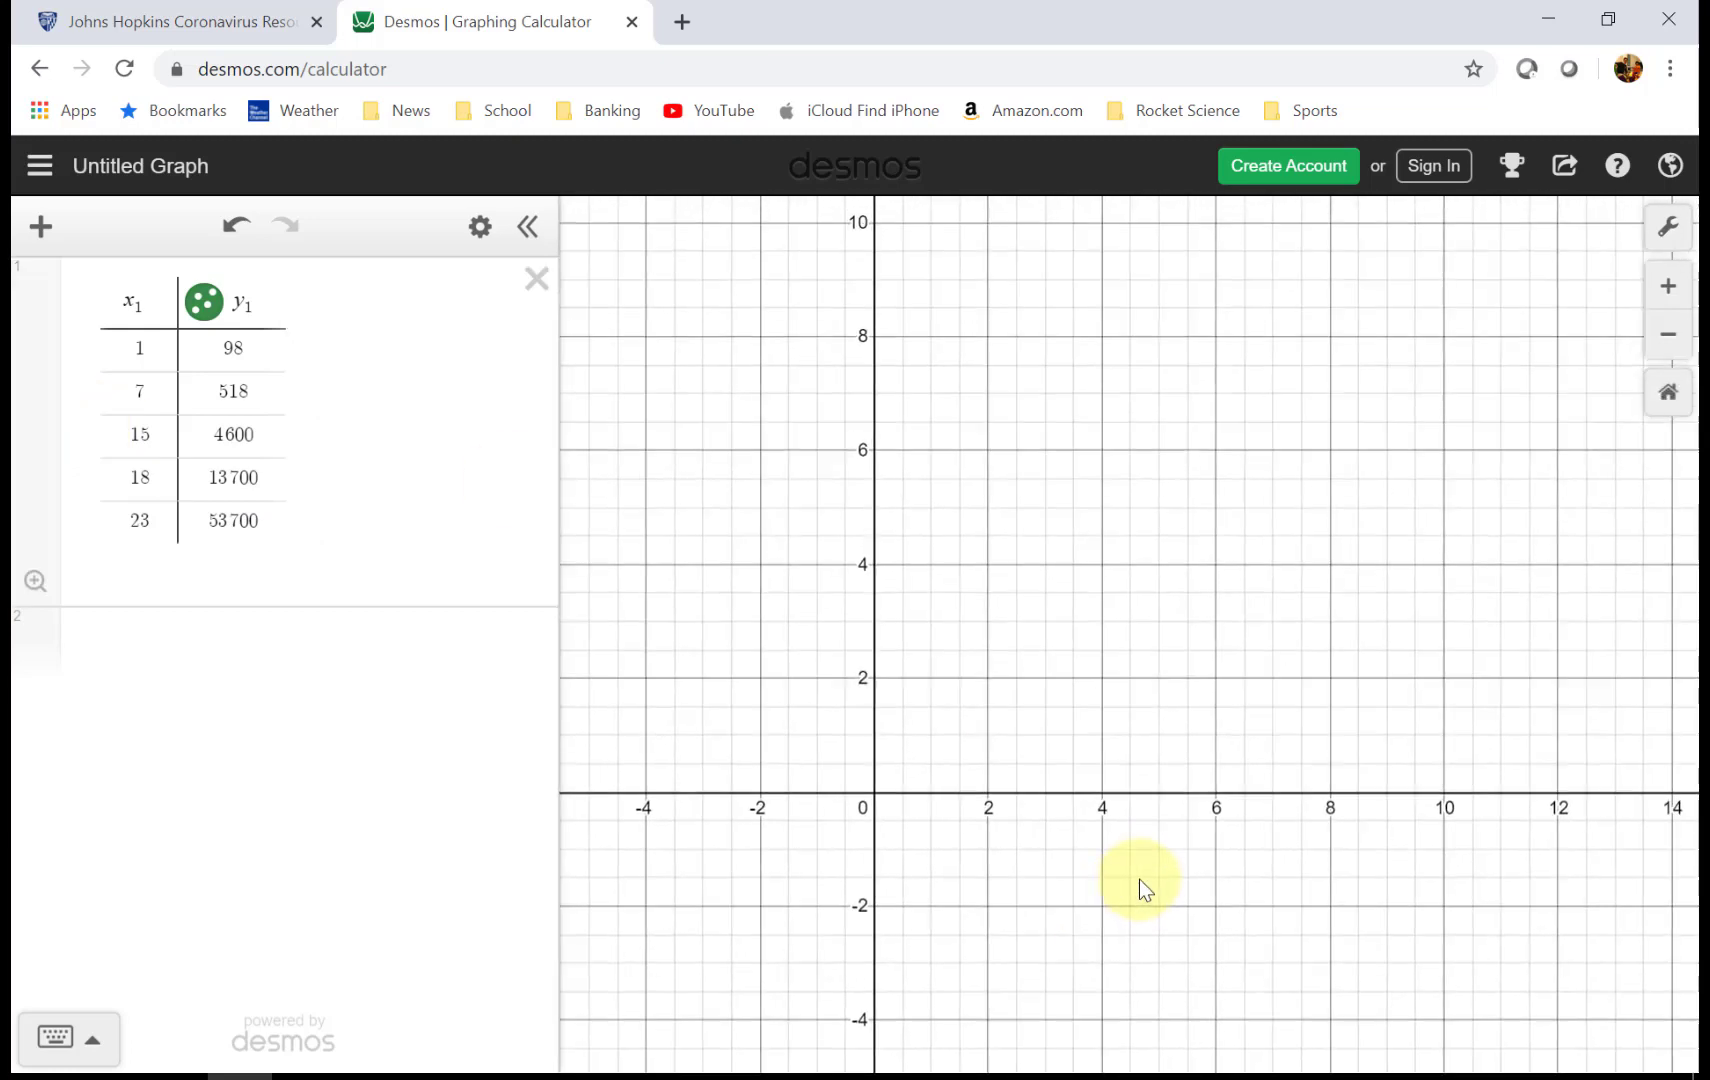
{"action": "left_click", "coordinate": [1671, 232]}
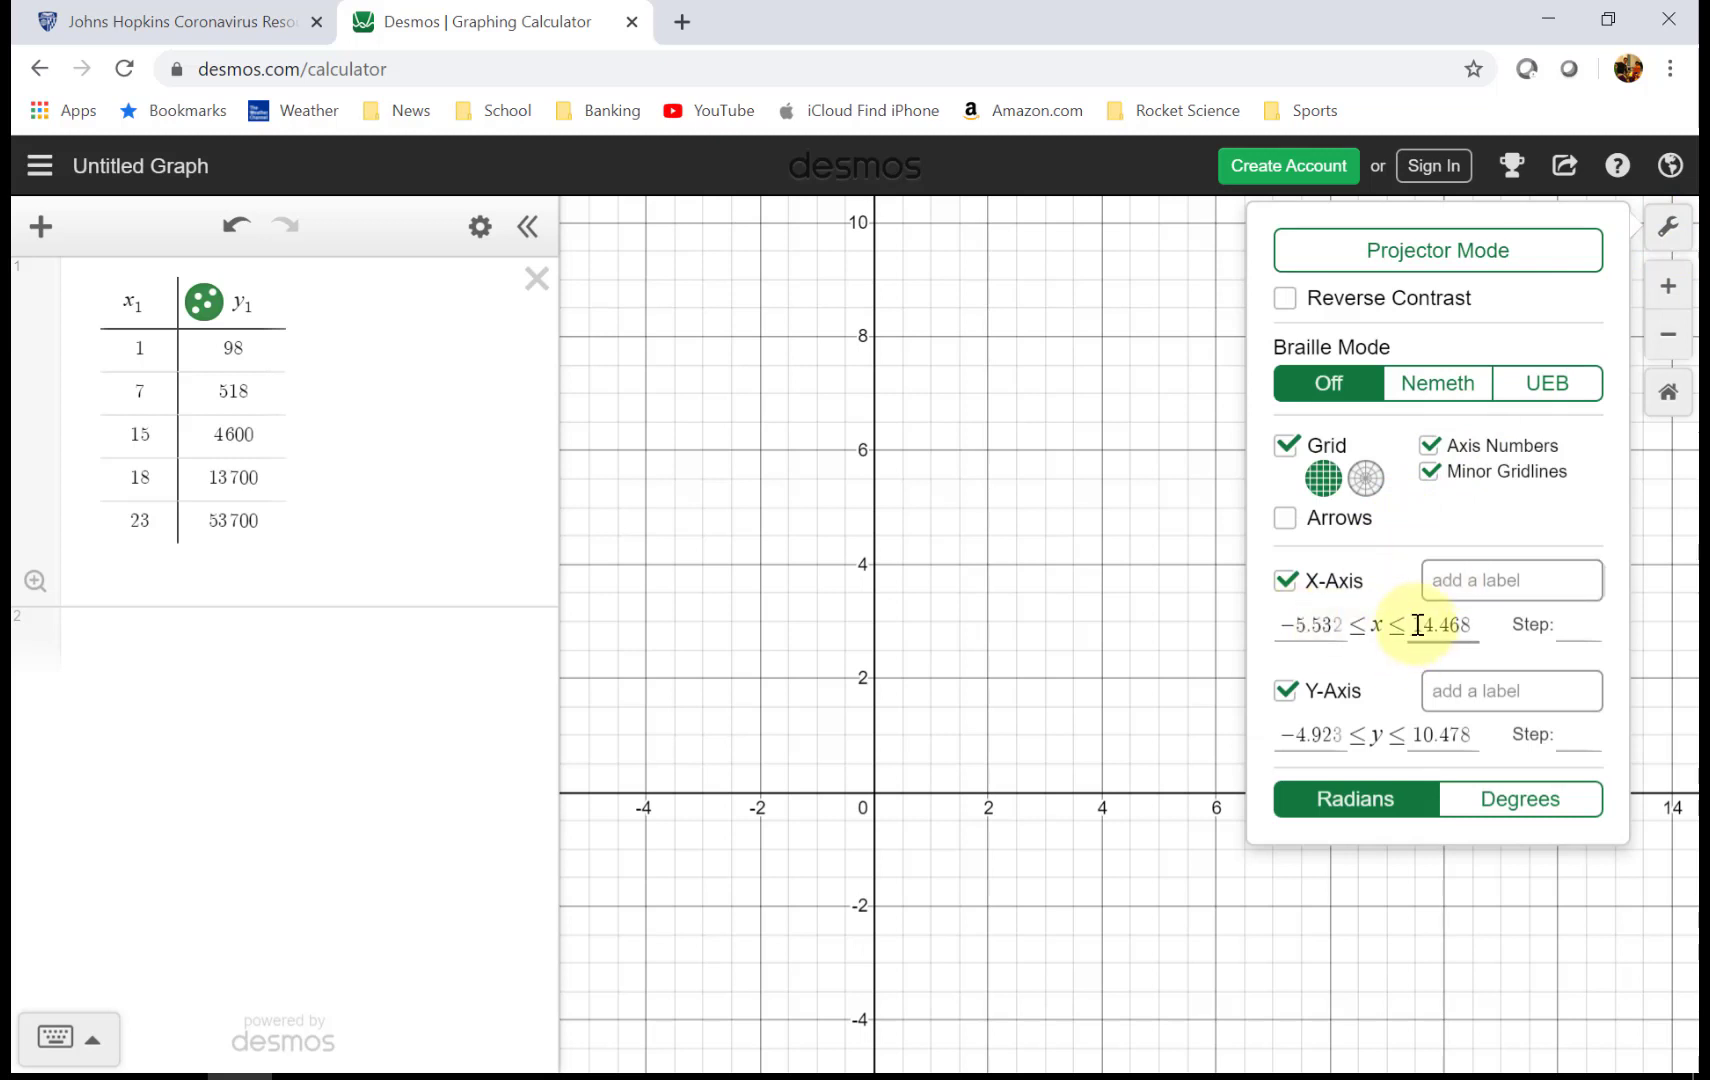
{"action": "left_click_drag", "start_coordinate": [1417, 625], "coordinate": [1470, 622]}
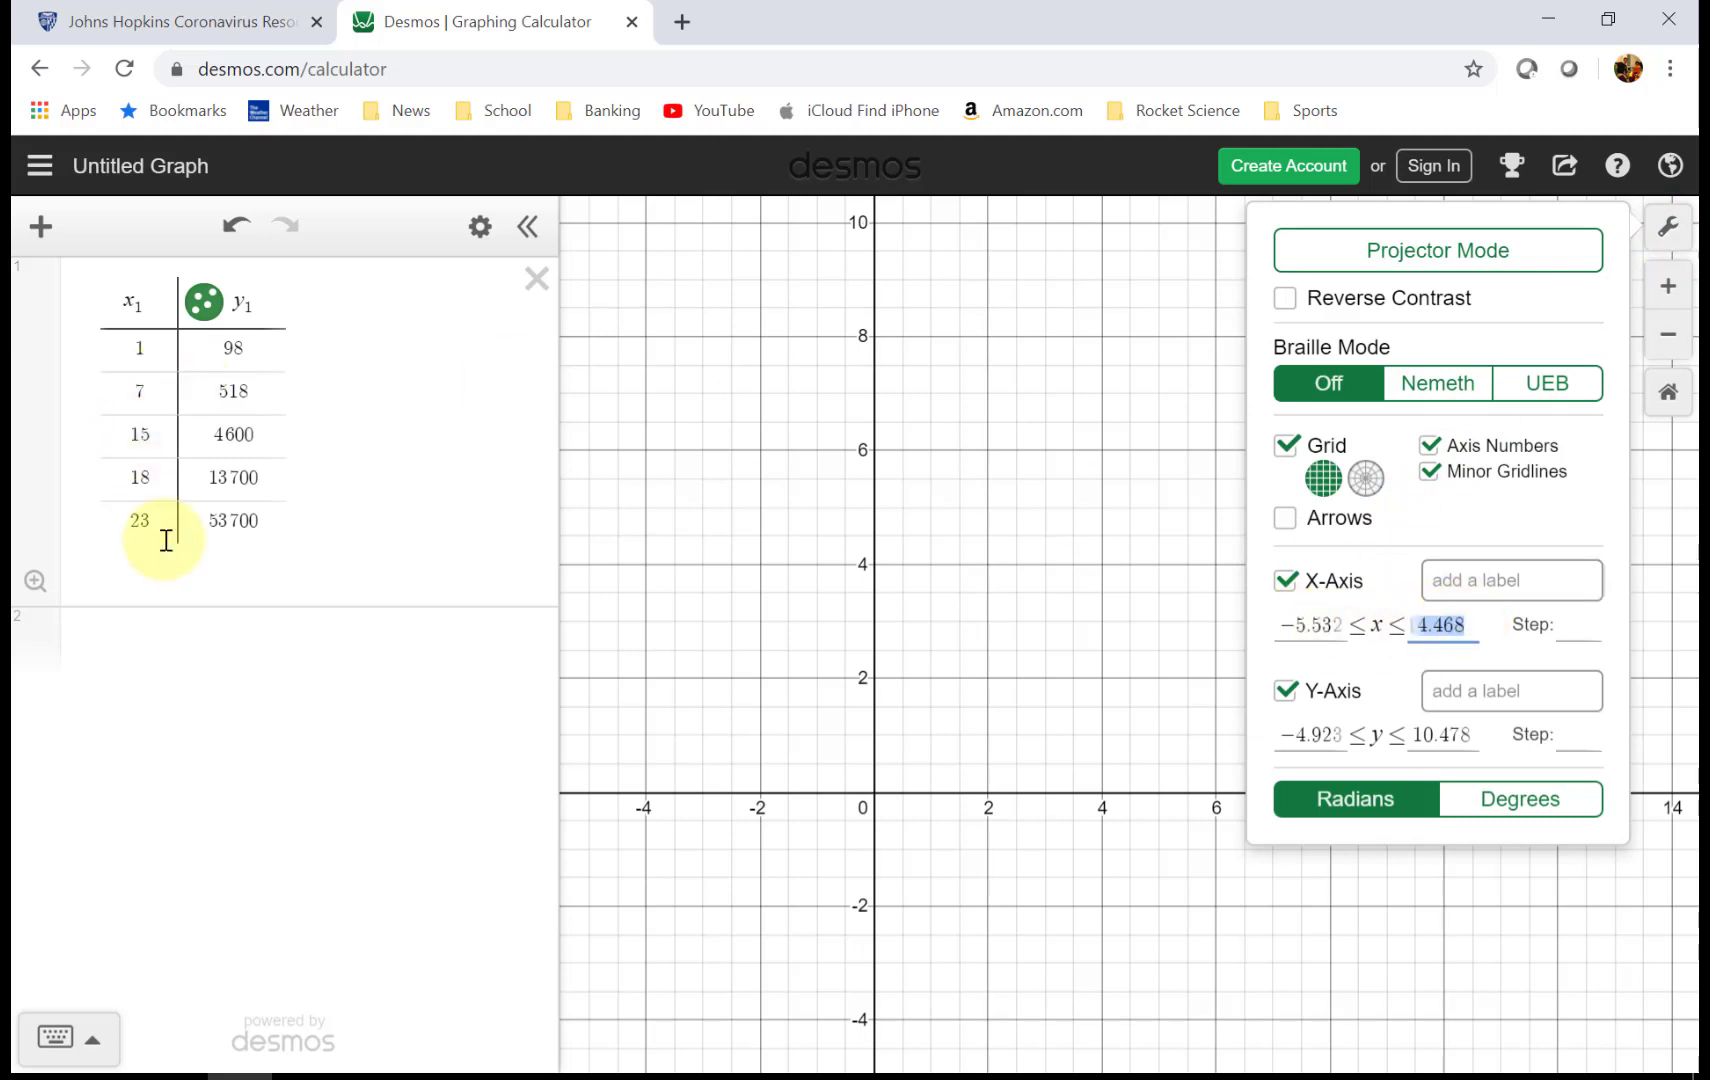
{"action": "type", "text": "30"}
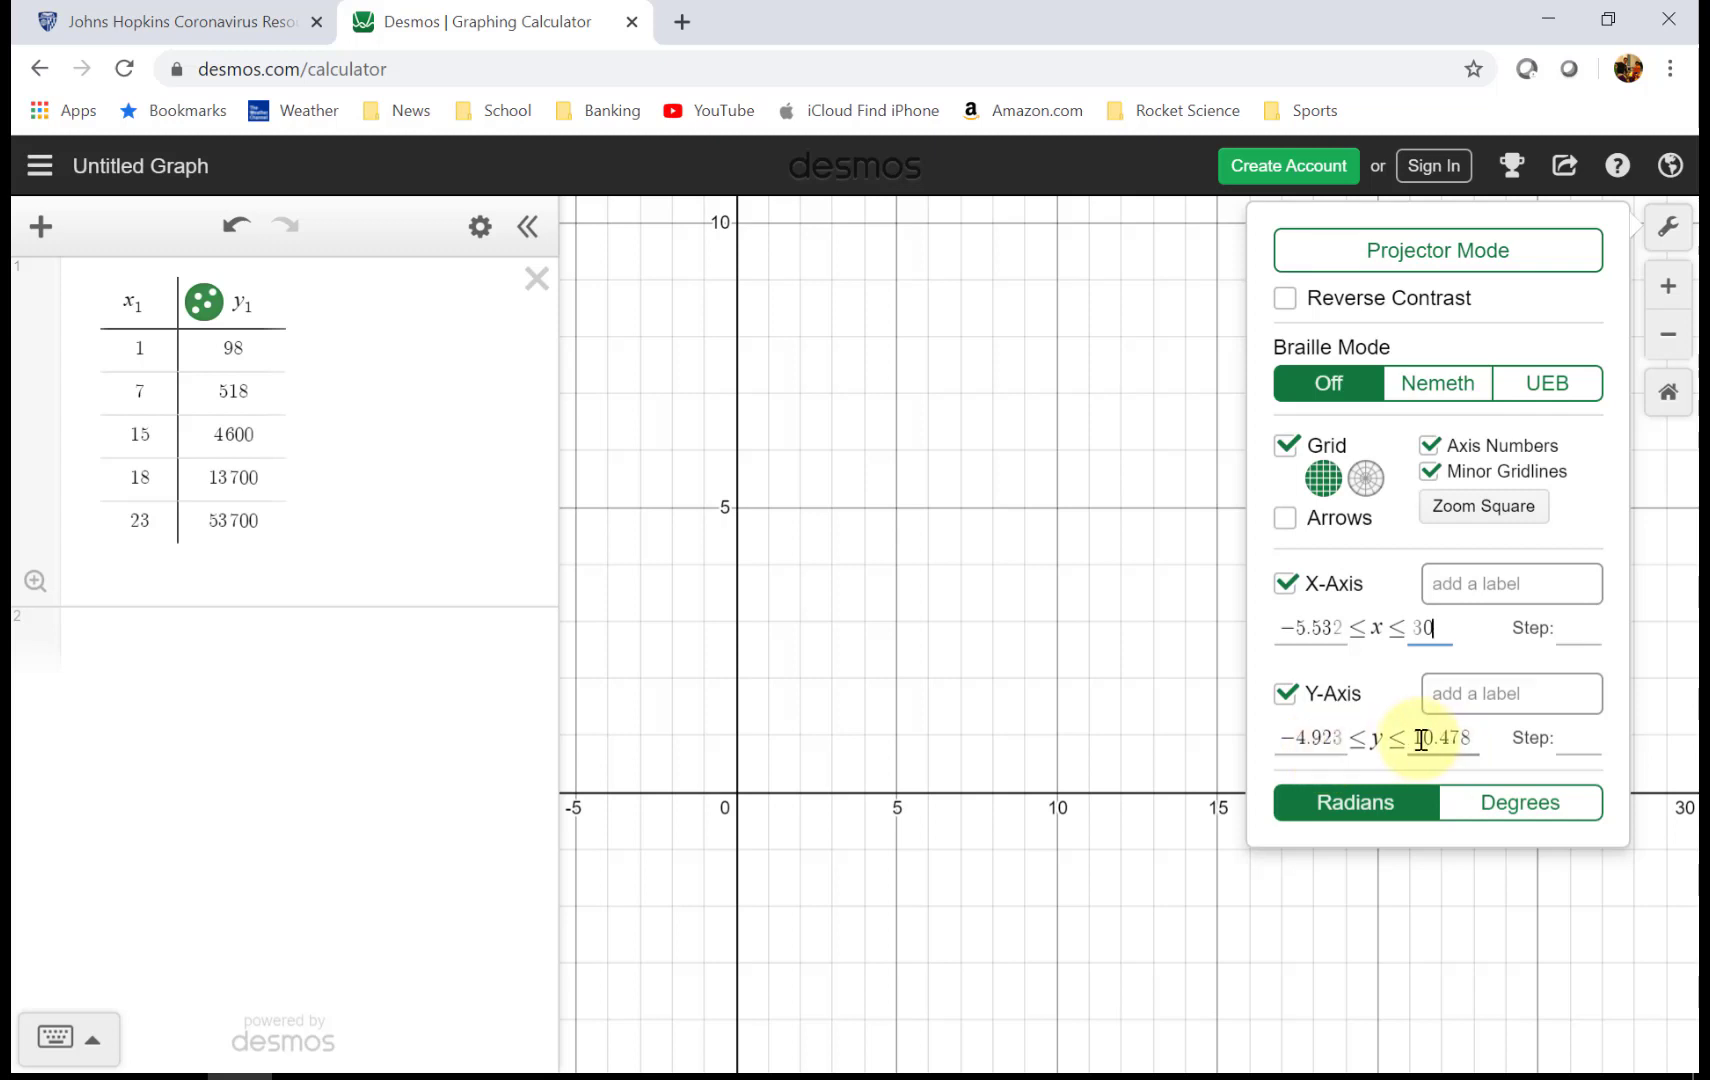
{"action": "left_click_drag", "start_coordinate": [1420, 738], "coordinate": [1482, 733]}
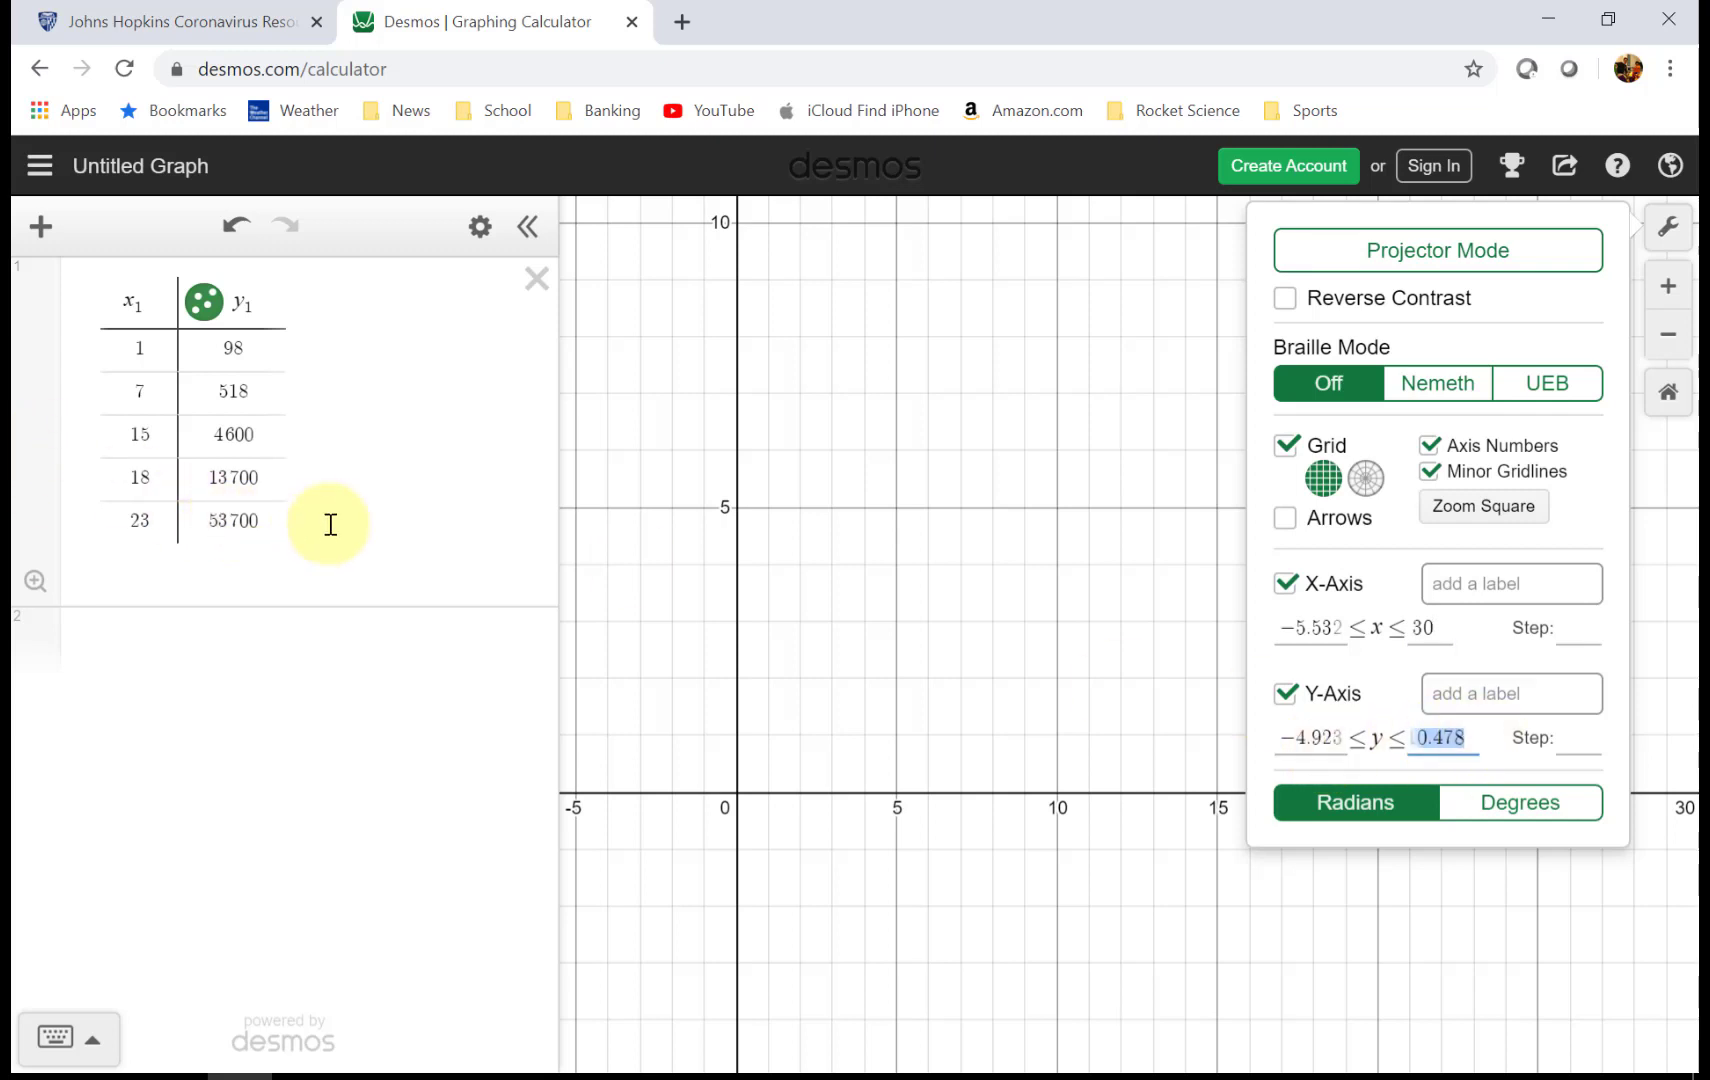
{"action": "type", "text": "1000"}
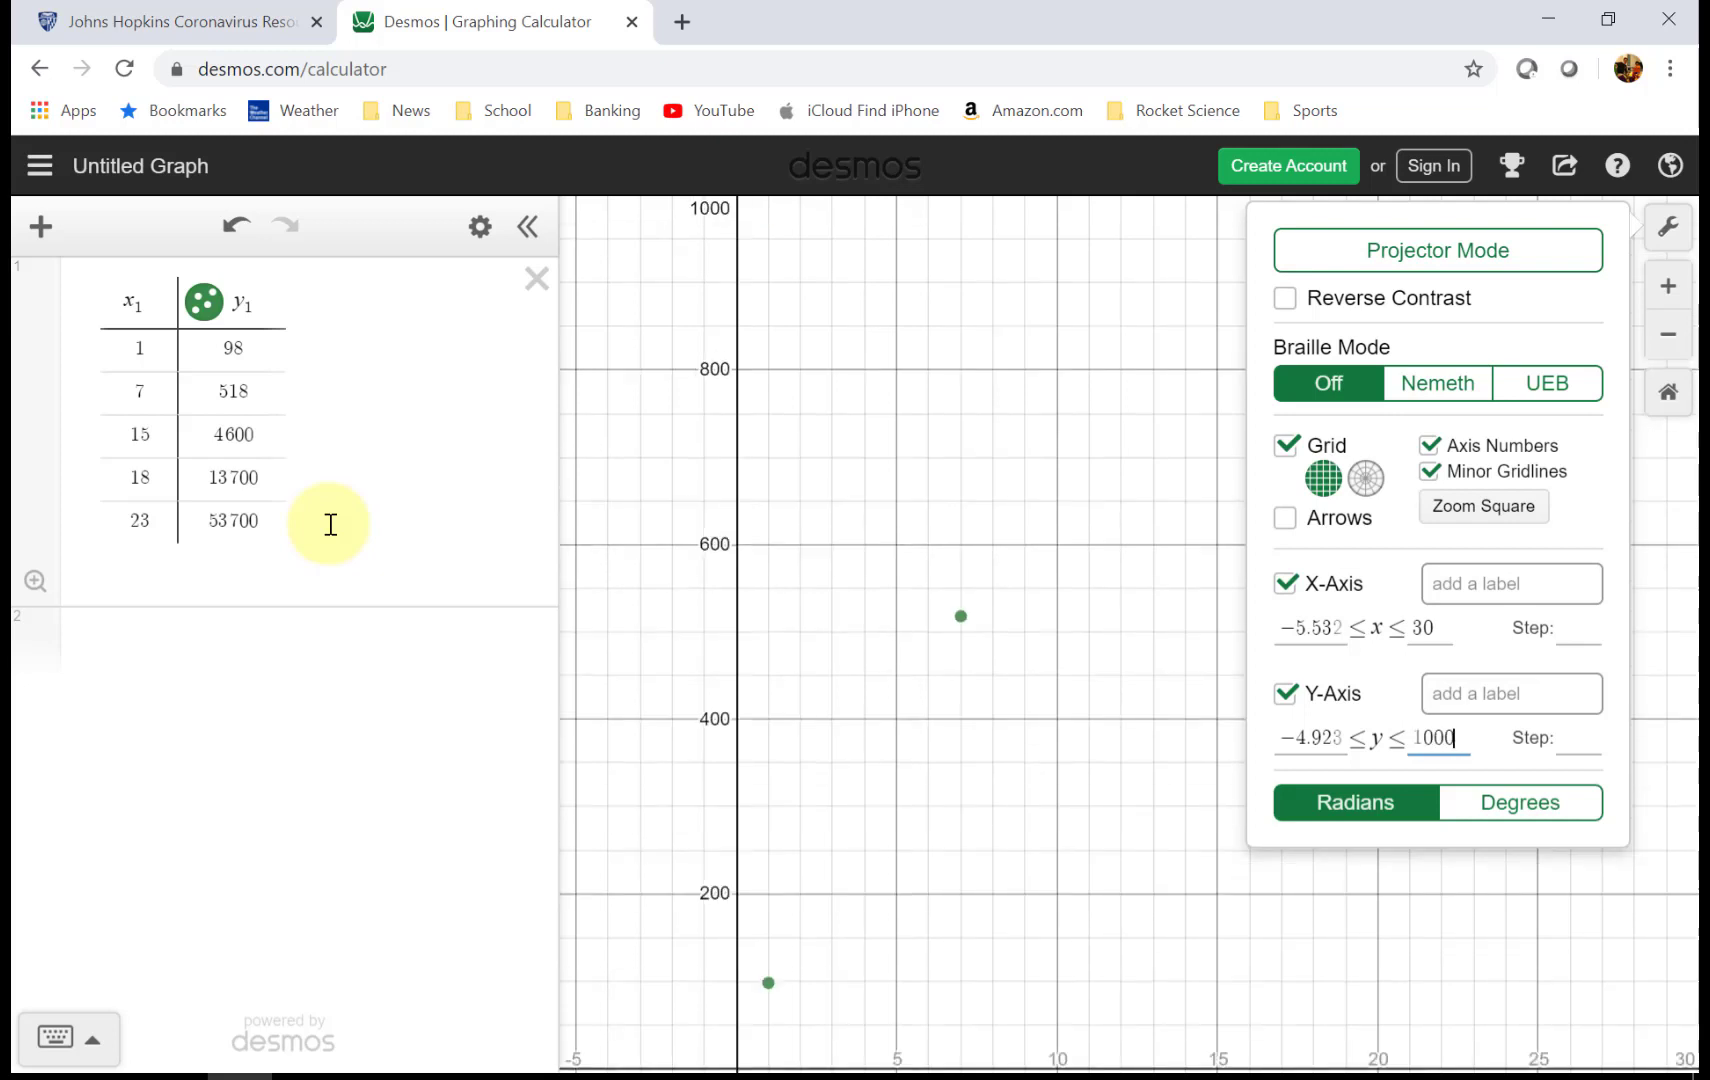
{"action": "type", "text": "00"}
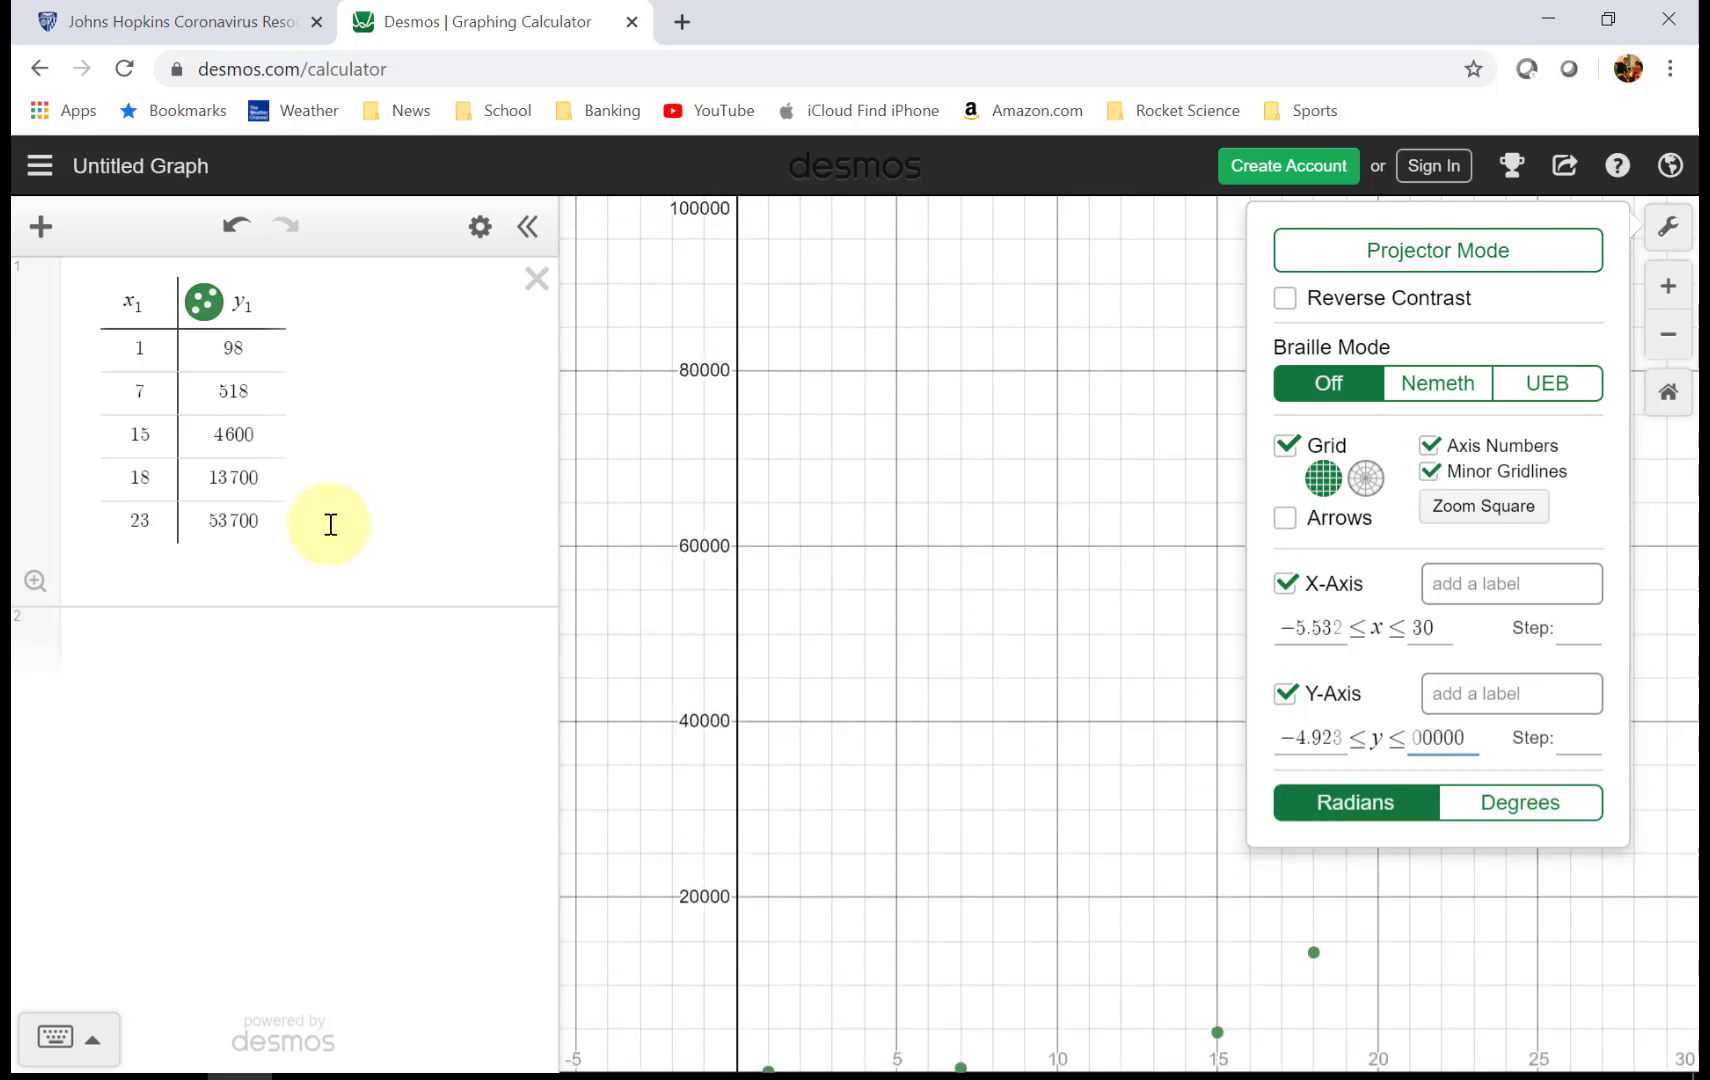
{"action": "left_click", "coordinate": [883, 590]}
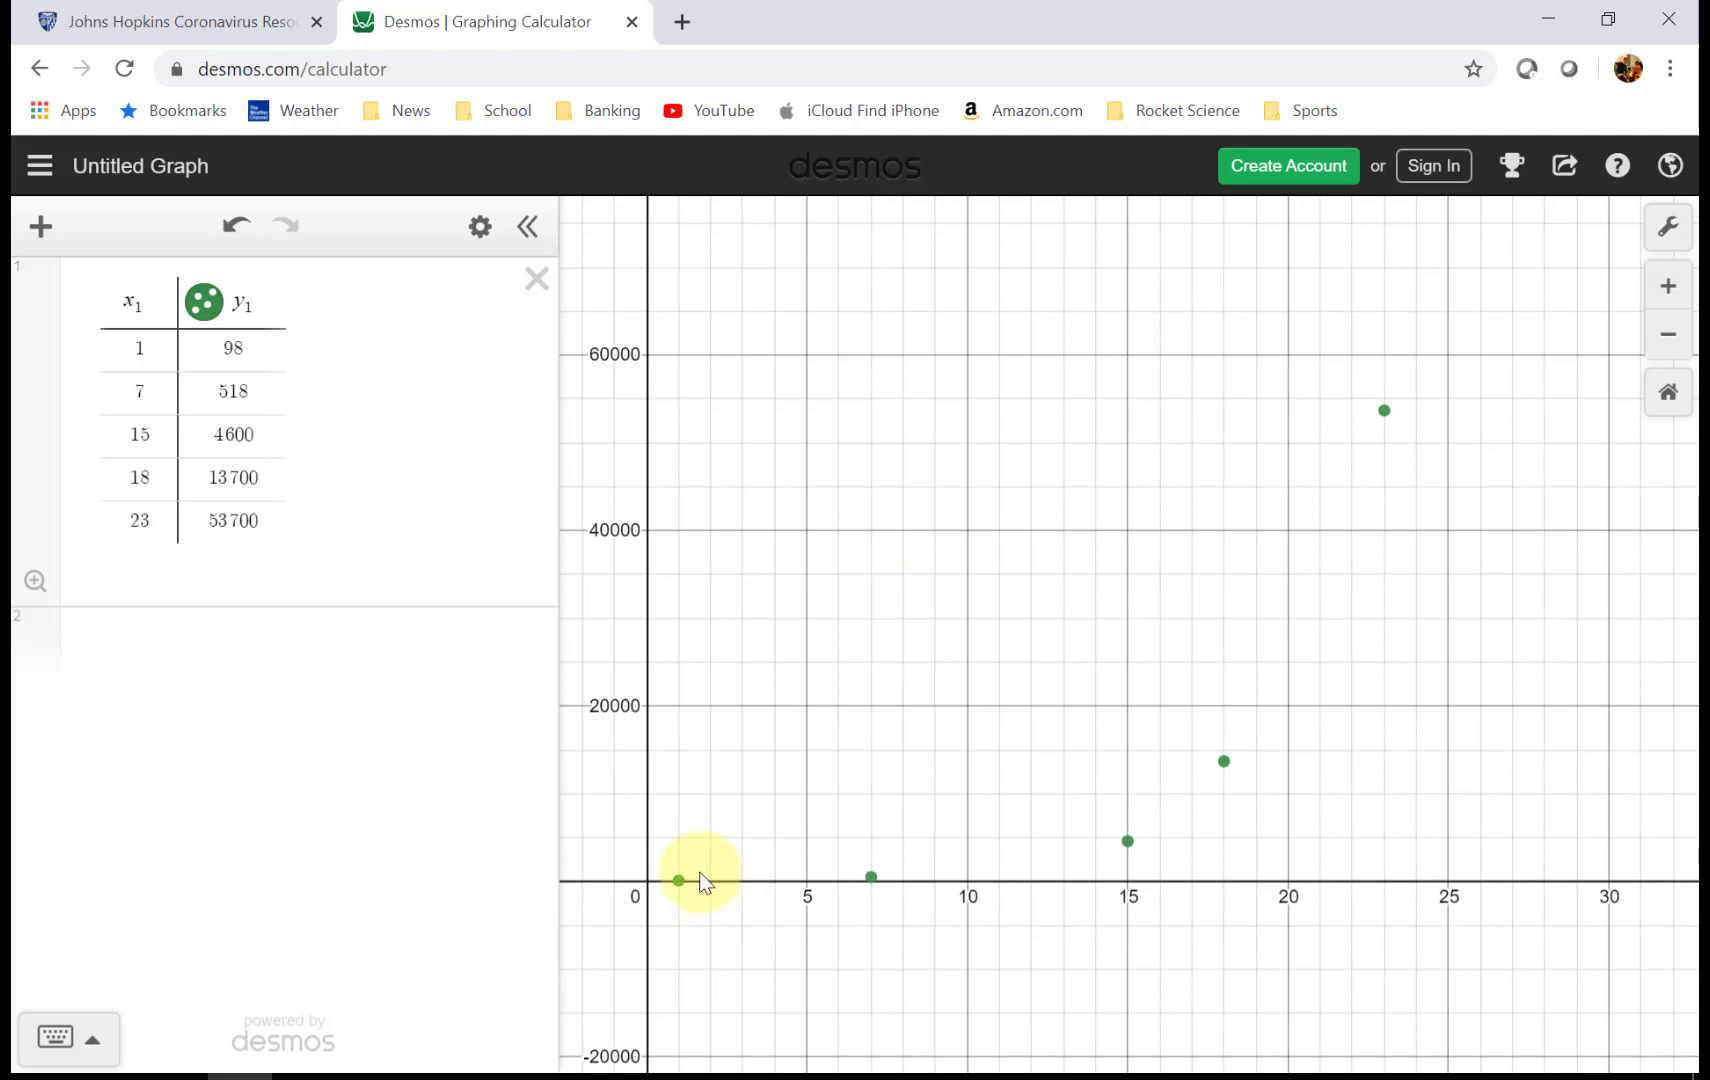
Step: Show the coordinates of each of the five plotted points on the graph, and clear the labels
{"action": "left_click", "coordinate": [679, 880]}
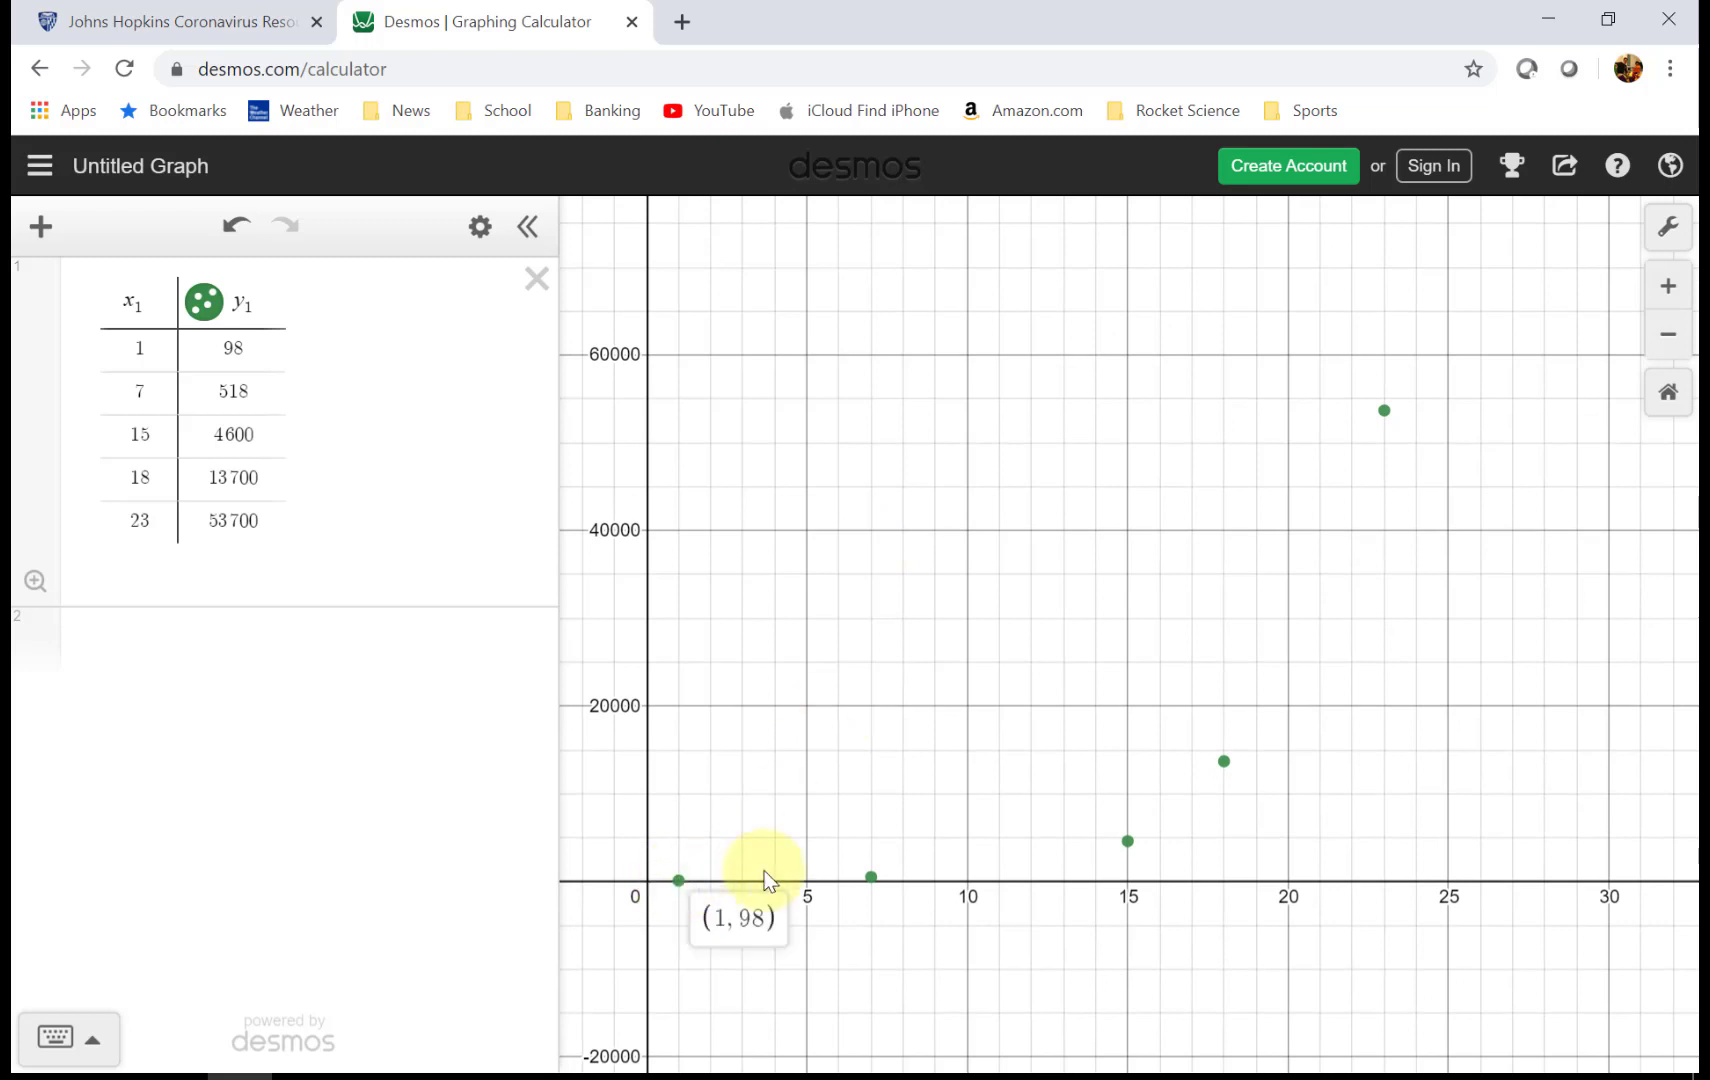
{"action": "left_click", "coordinate": [871, 877]}
{"action": "left_click", "coordinate": [1128, 841]}
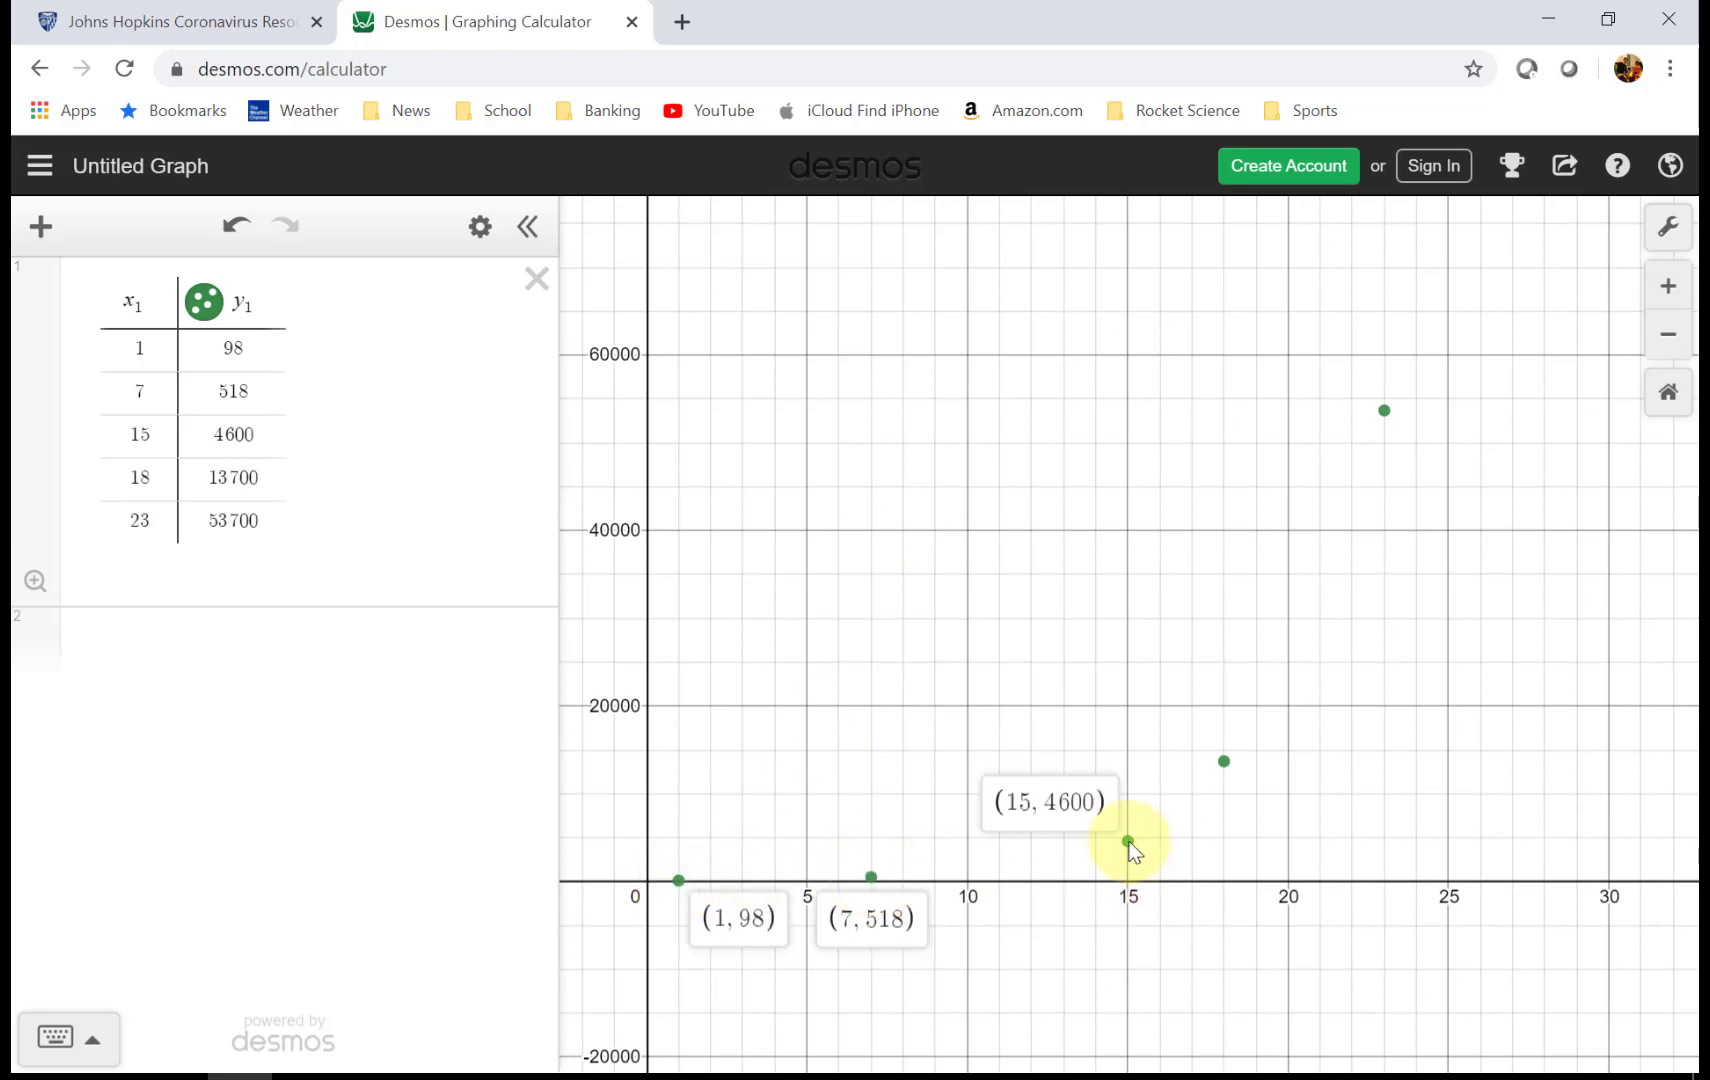
{"action": "left_click", "coordinate": [1224, 761]}
{"action": "left_click", "coordinate": [1383, 410]}
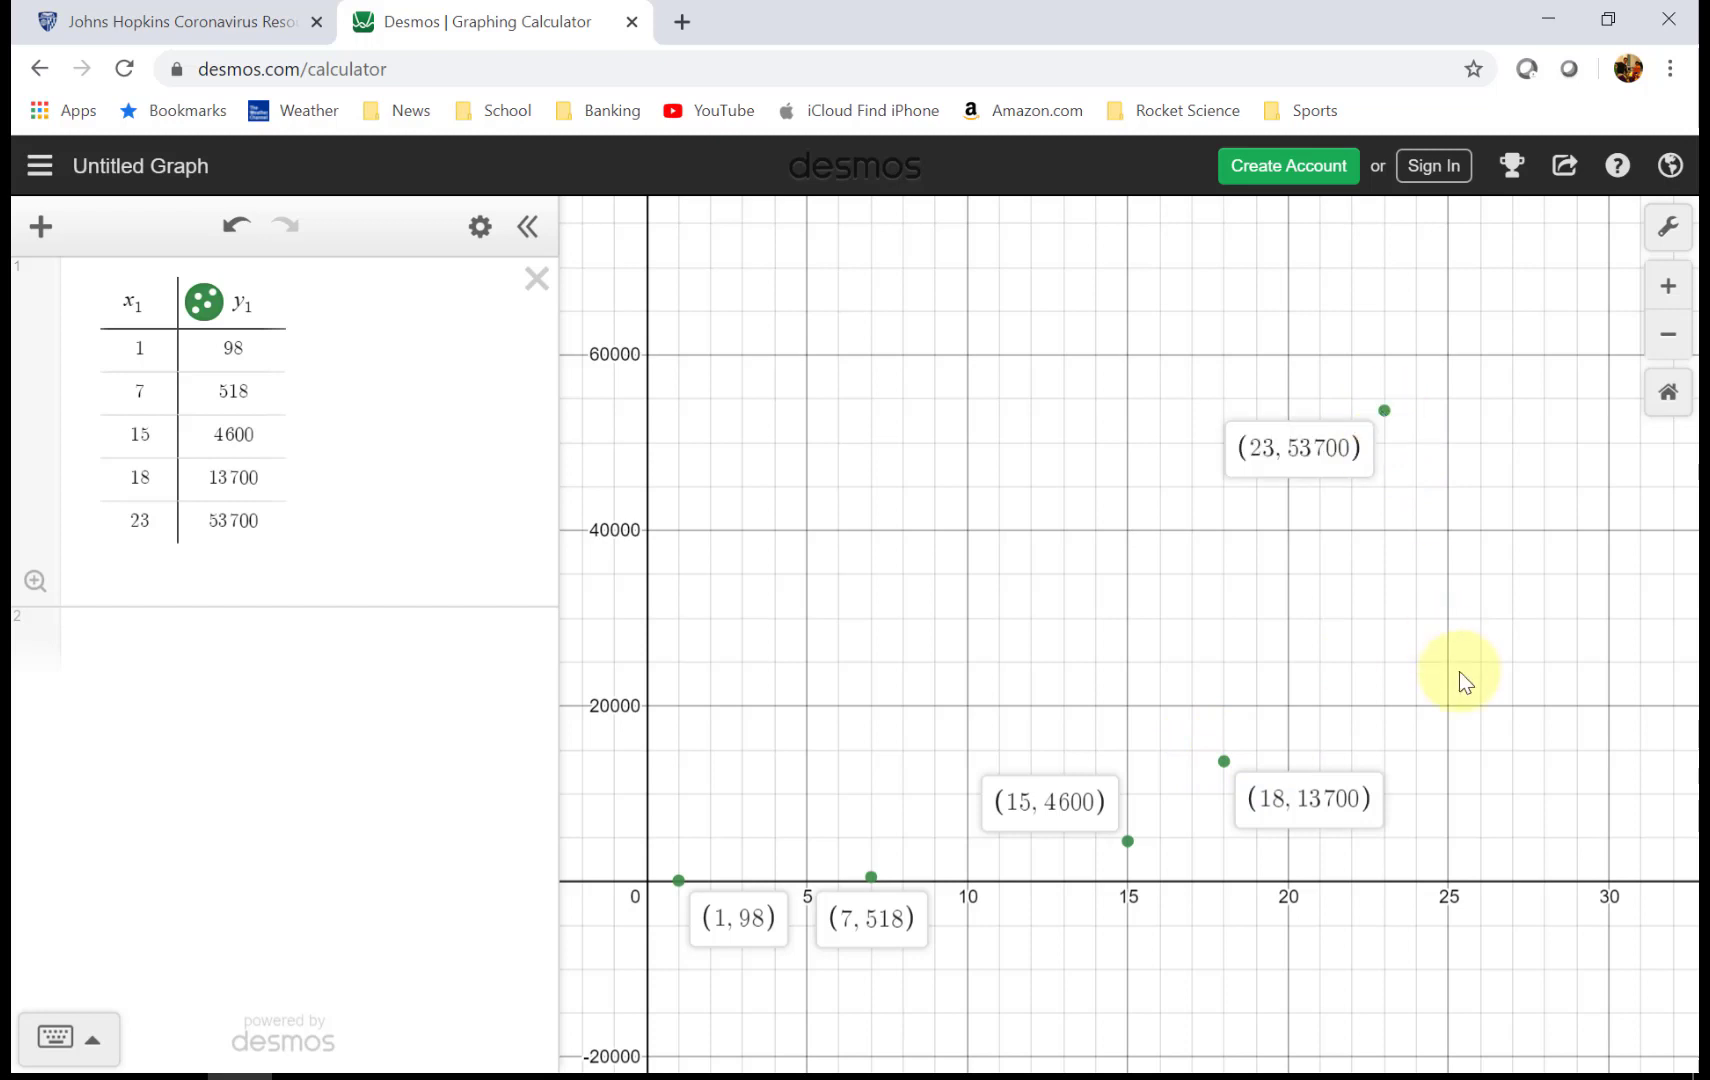
{"action": "left_click", "coordinate": [1100, 720]}
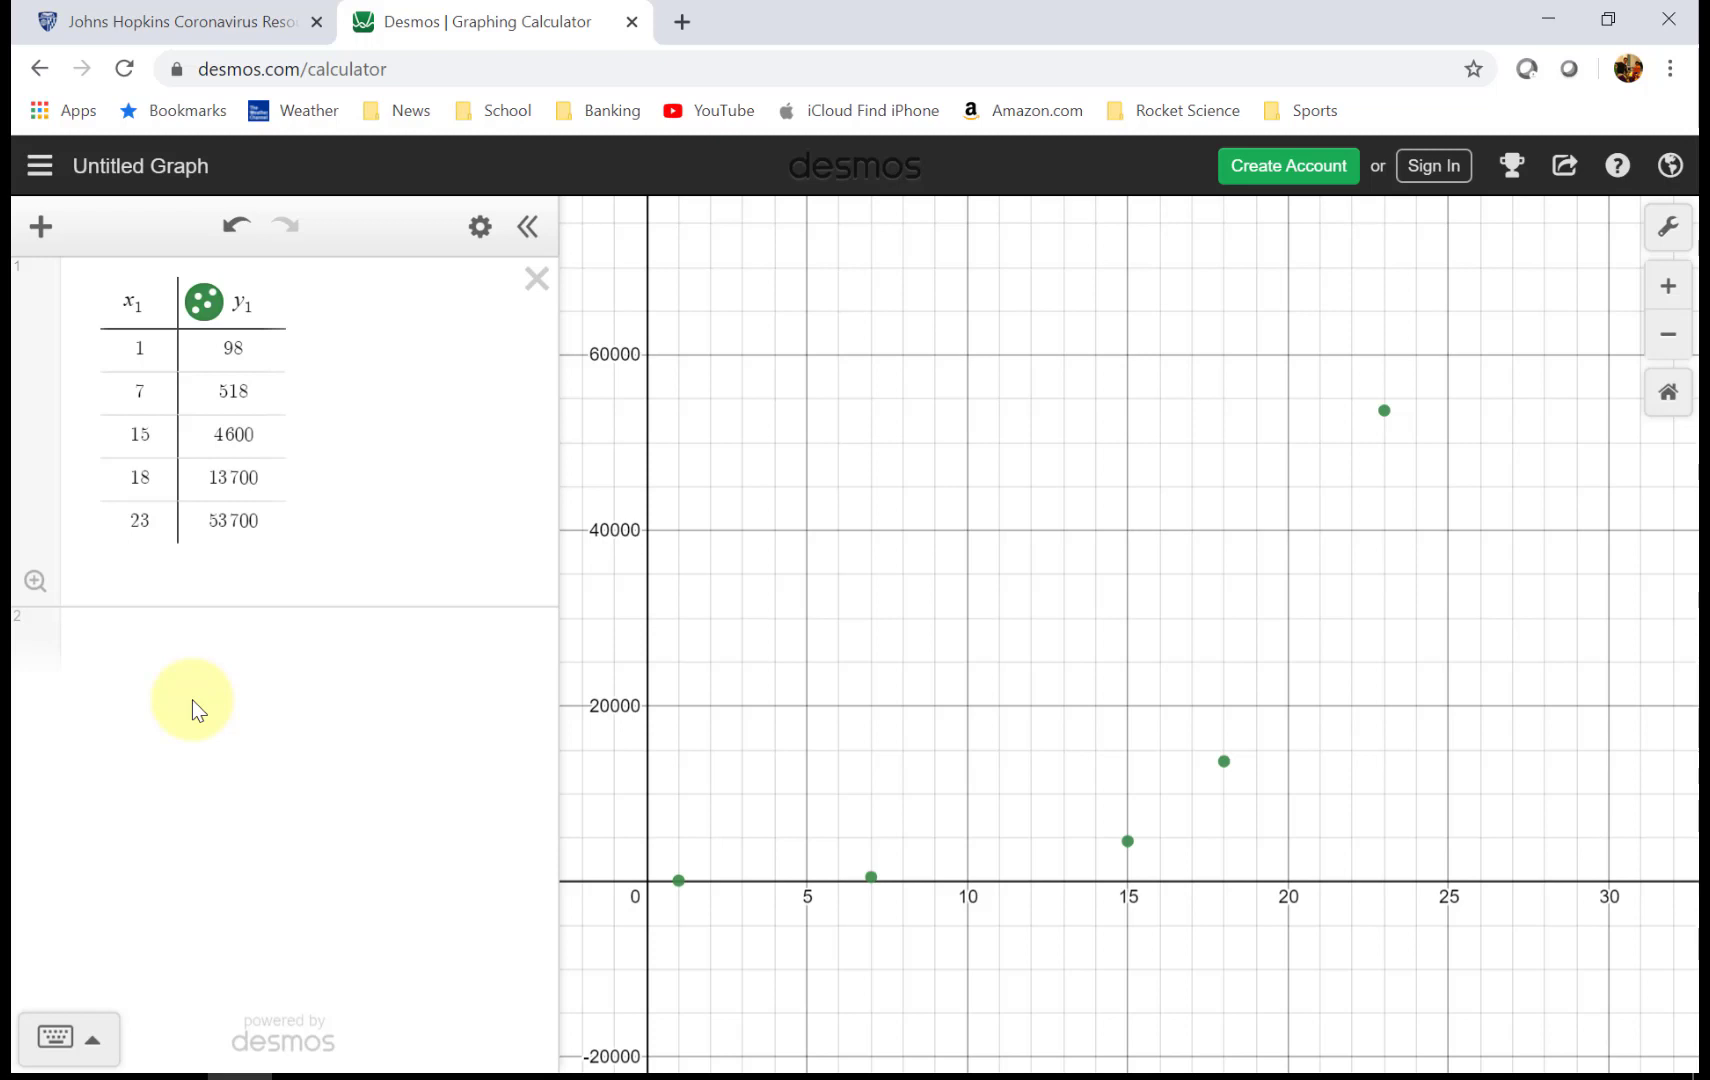
Step: Add an exponential regression y1 ~ a·b^x1 below the data table
{"action": "left_click", "coordinate": [192, 668]}
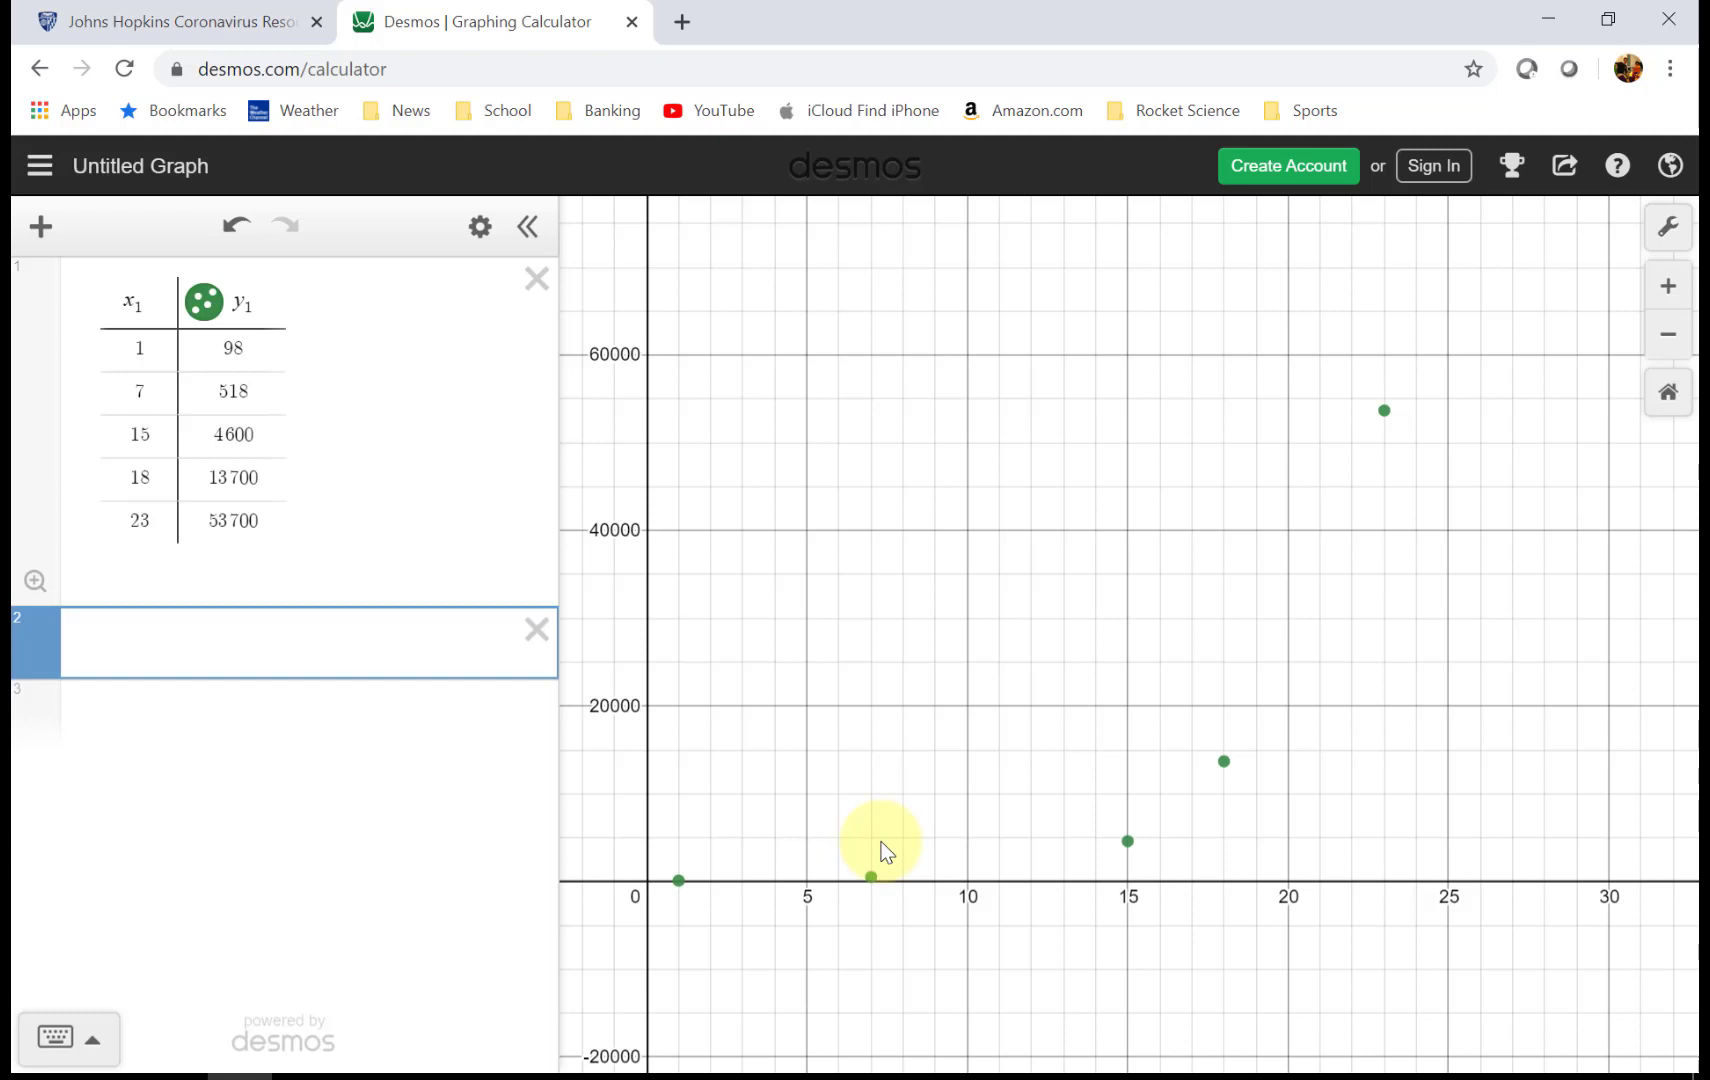
{"action": "type", "text": "y1"}
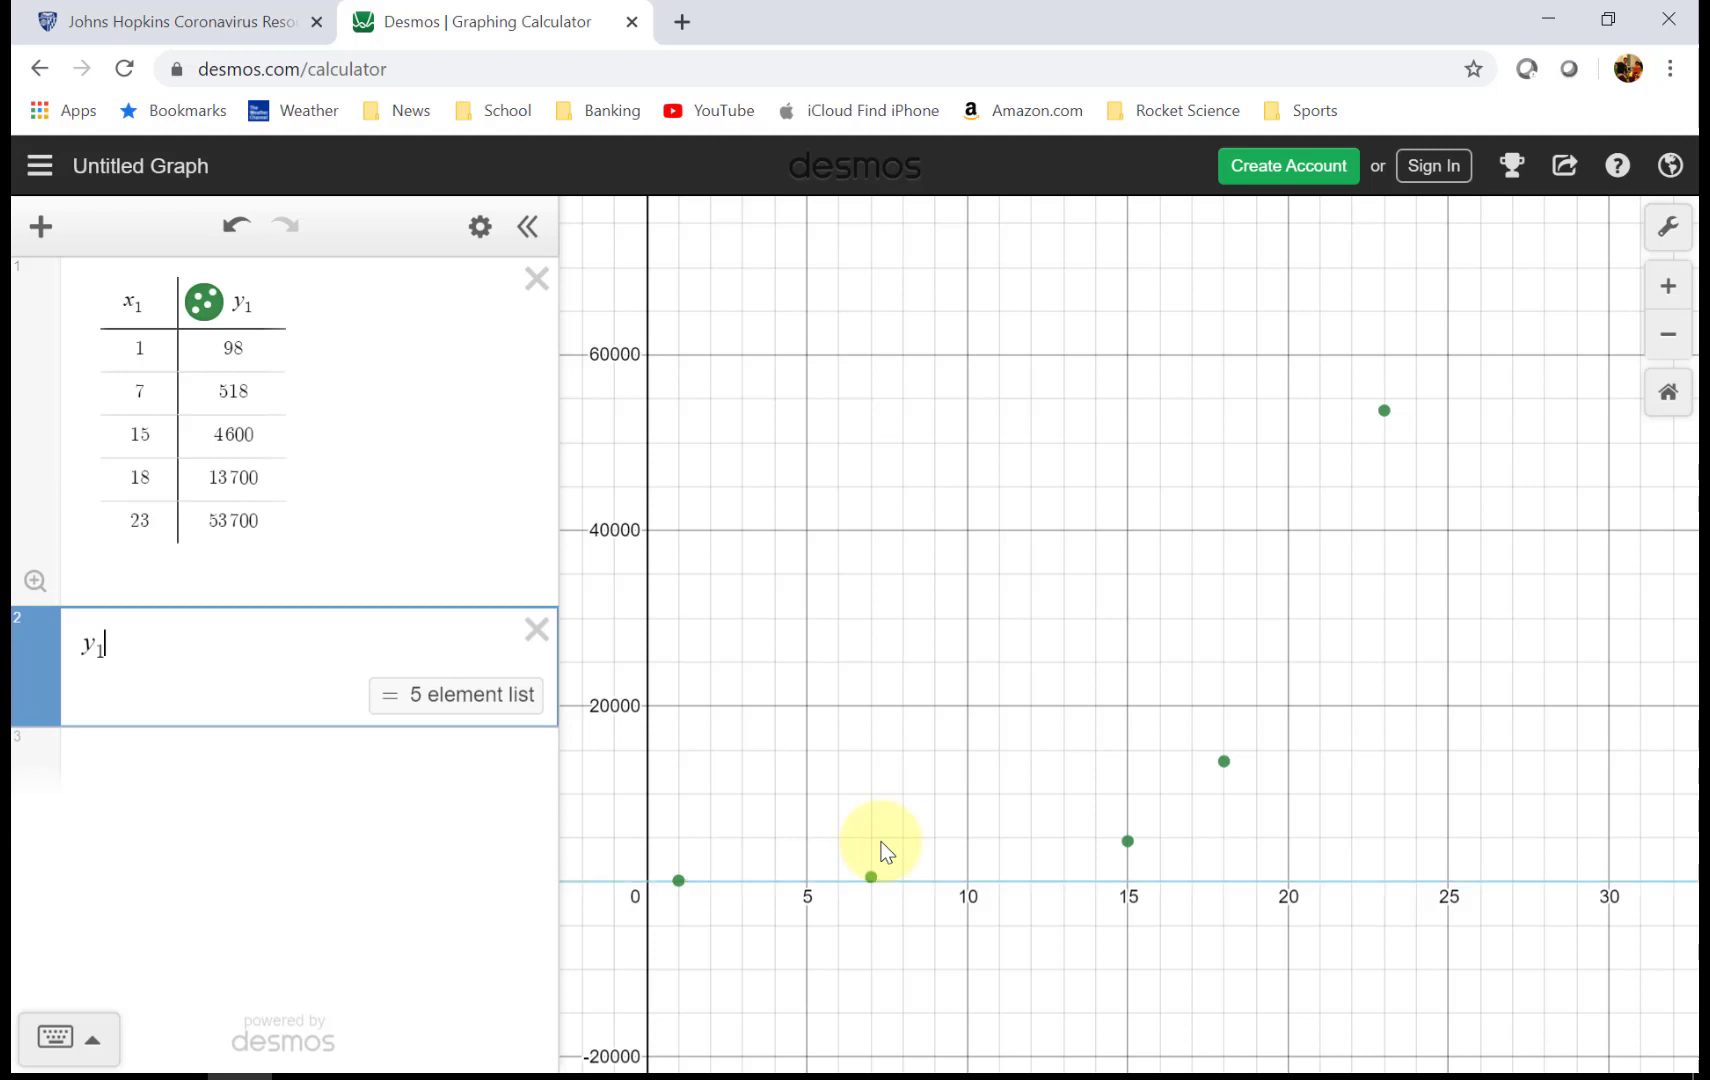
{"action": "type", "text": "~"}
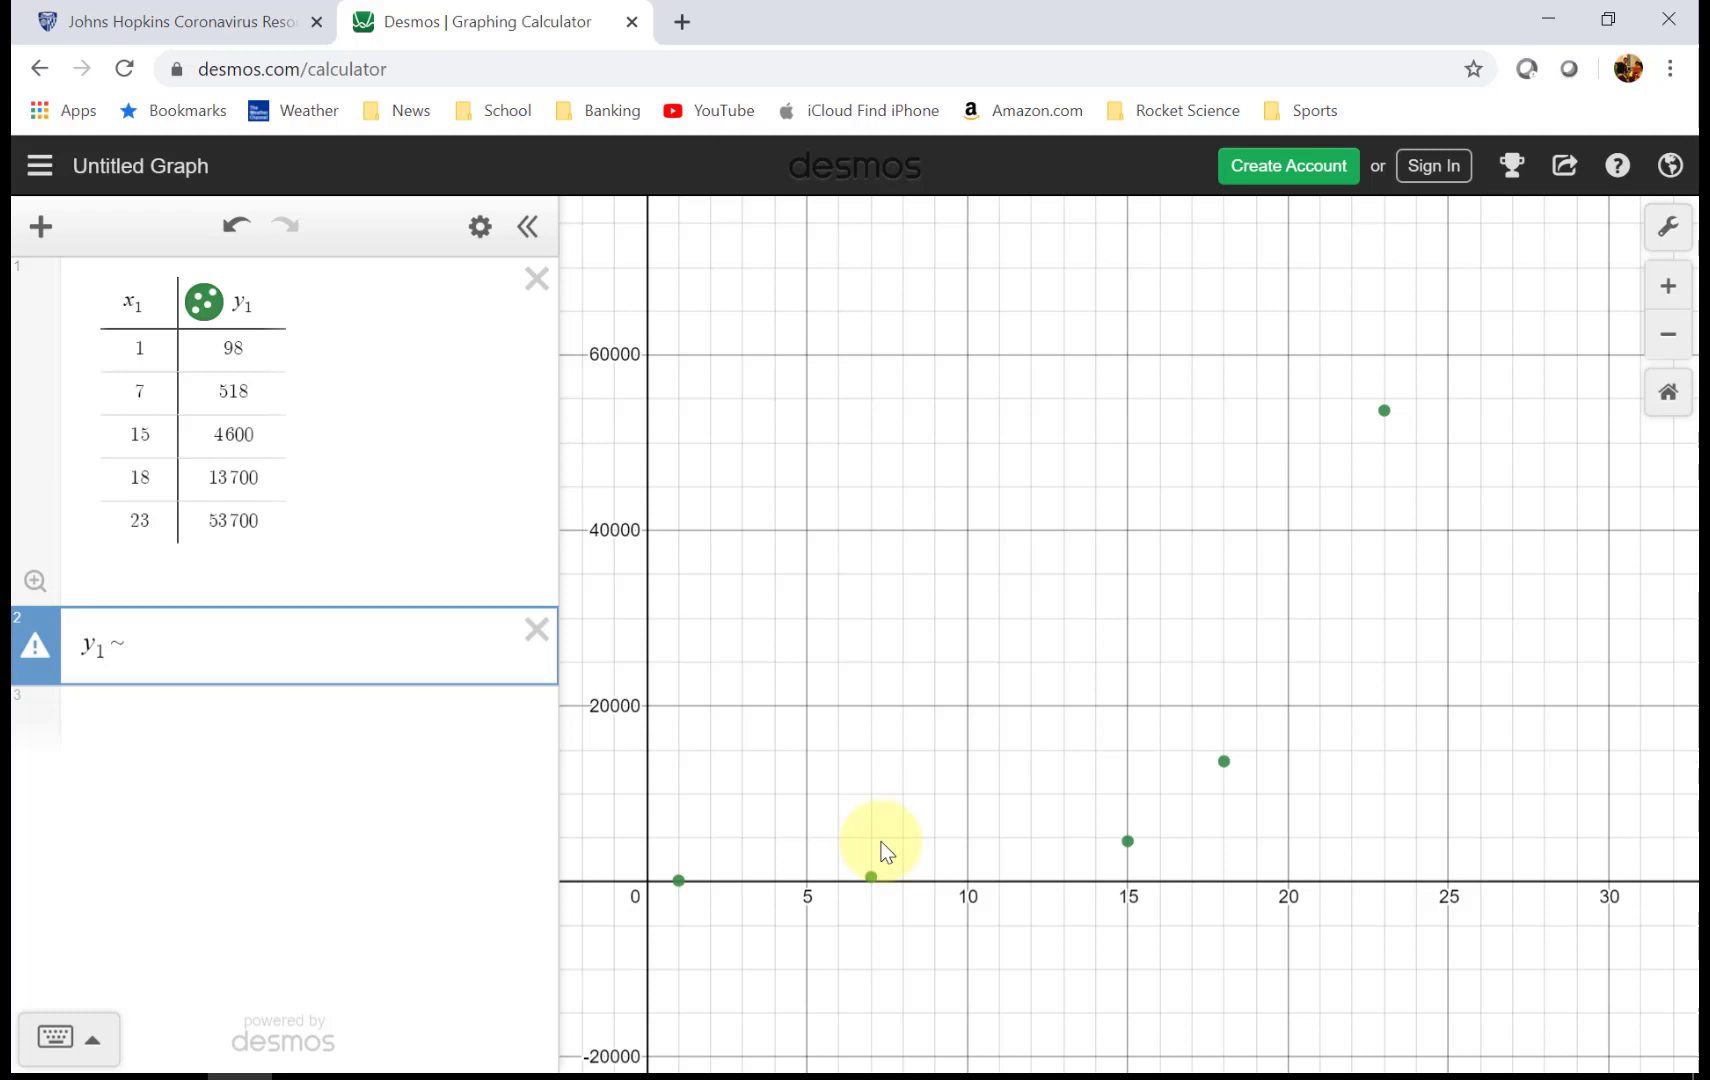
{"action": "type", "text": "a"}
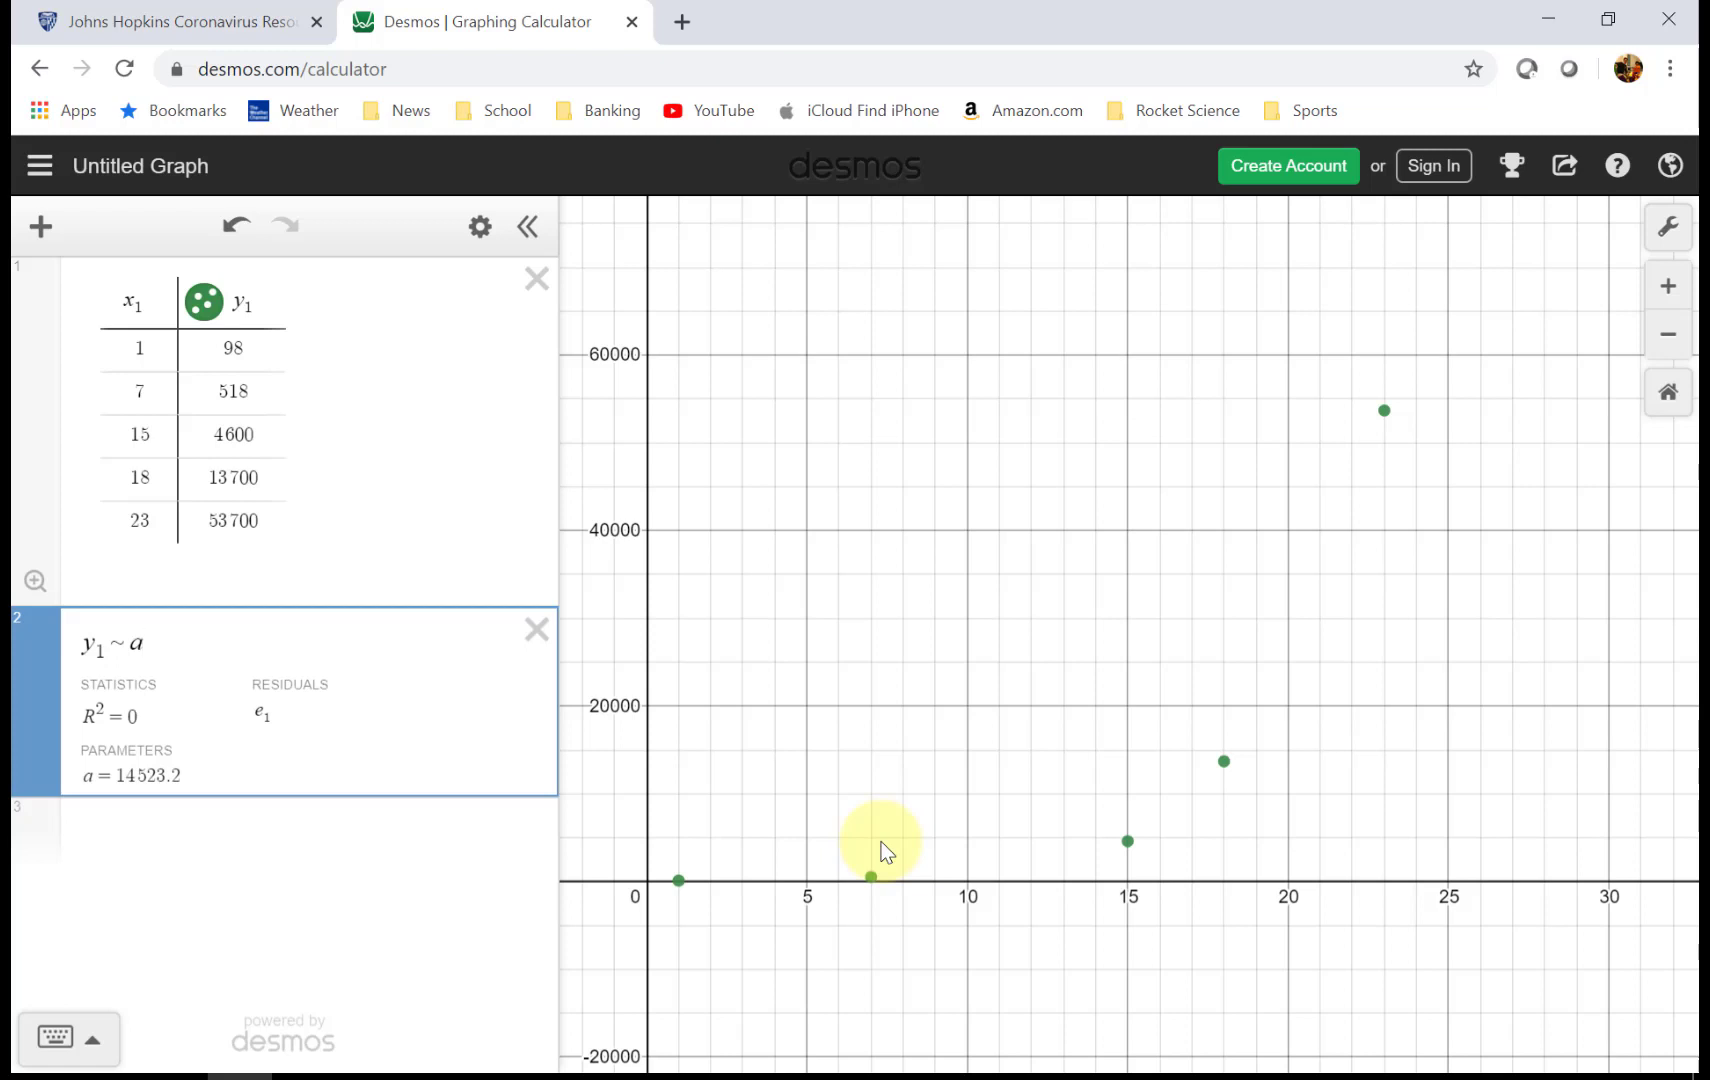
{"action": "type", "text": "*b^"}
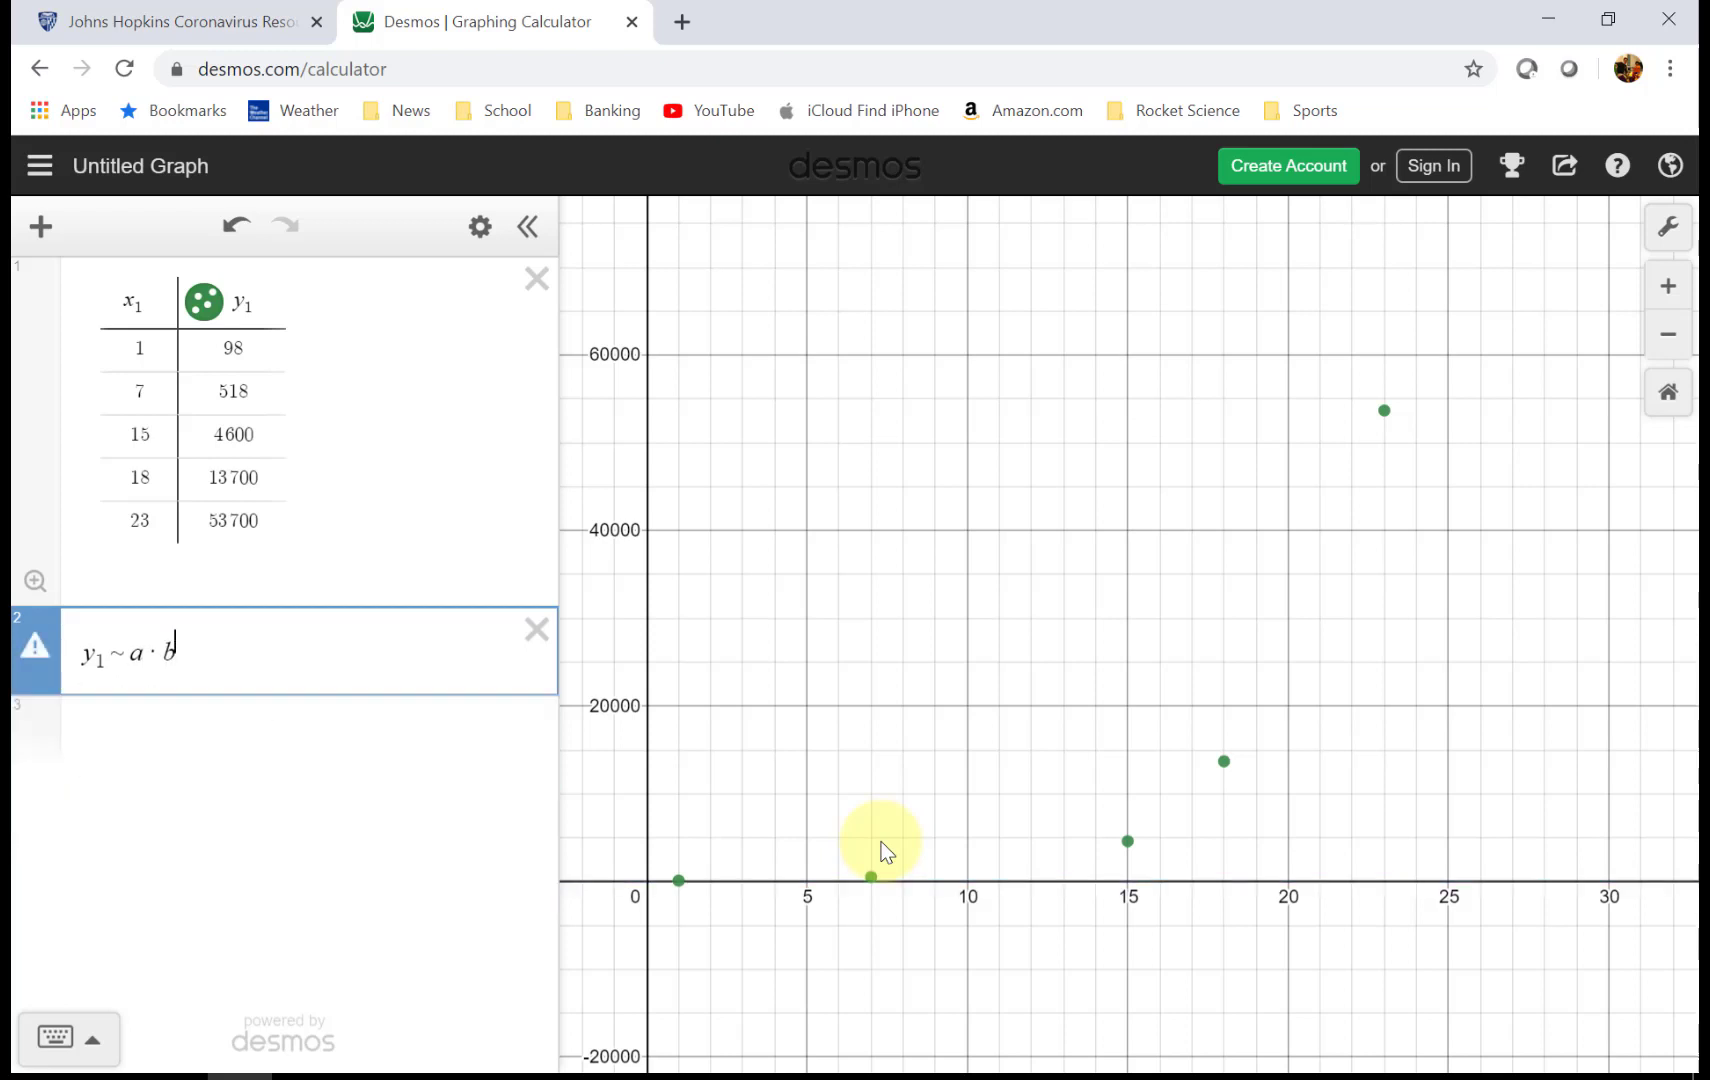
{"action": "type", "text": "x1"}
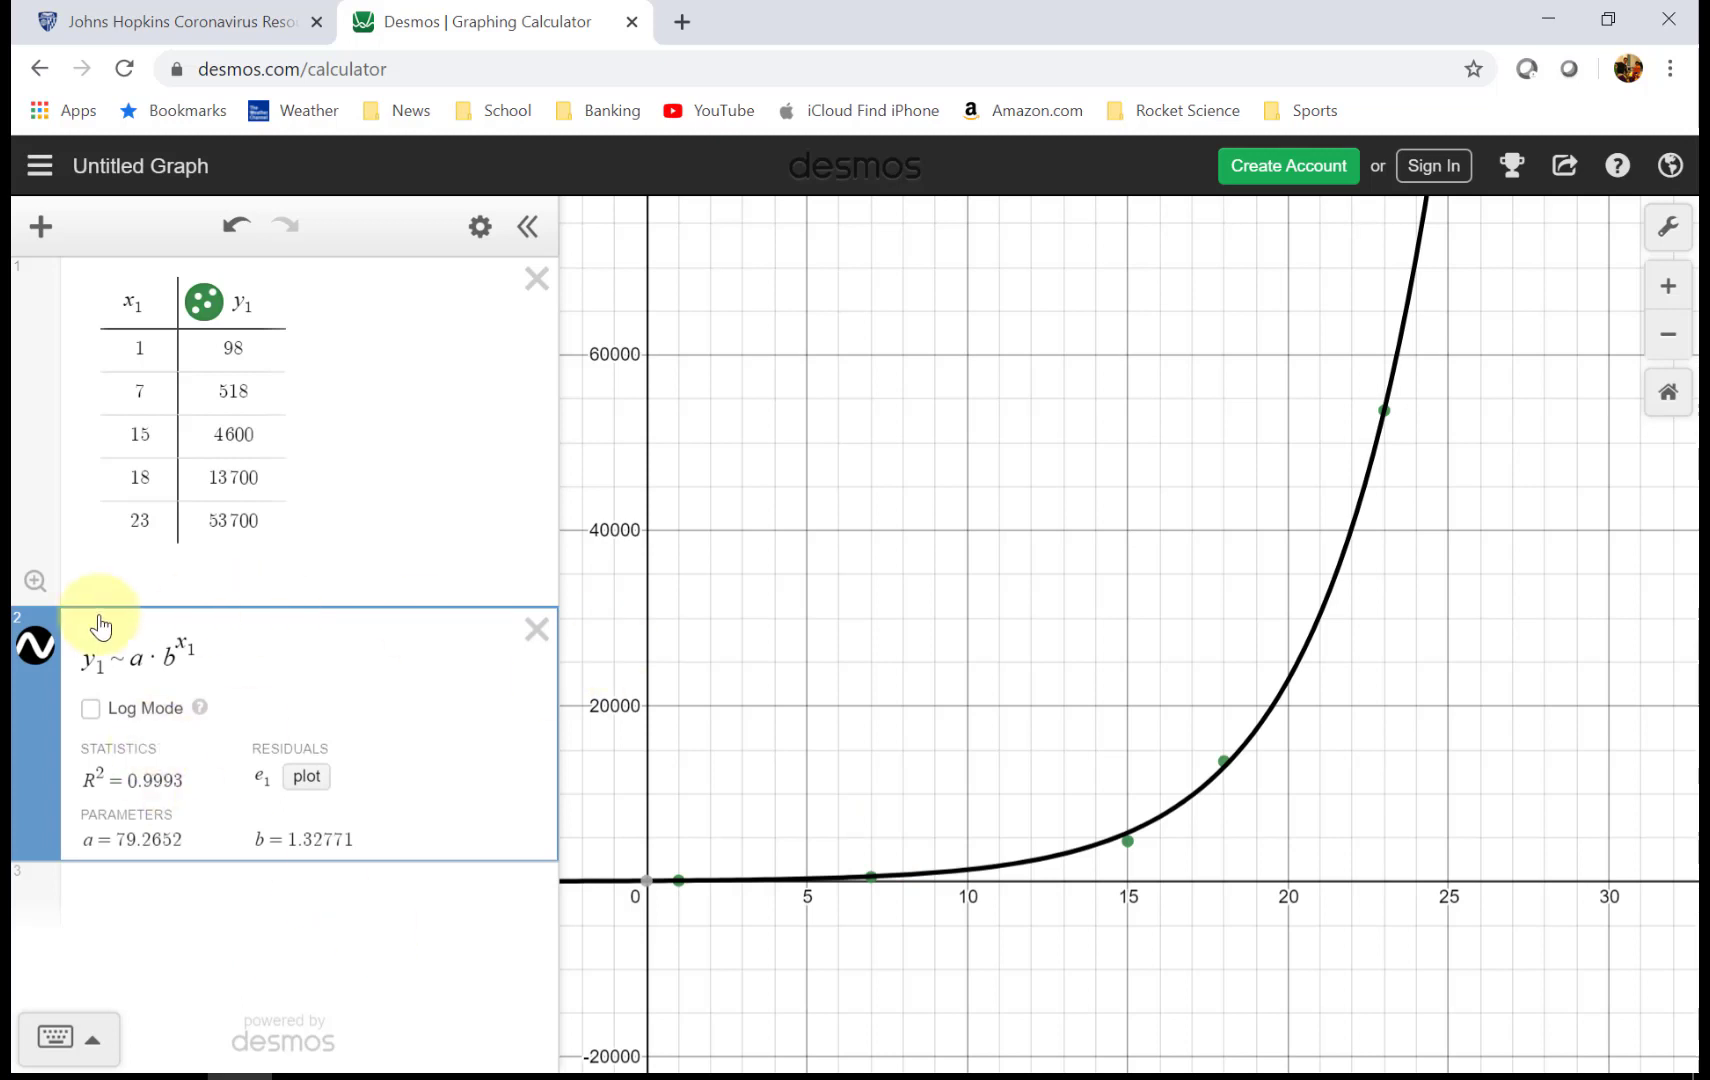
Step: Change the regression curve's color to green and finish editing the expression list
{"action": "left_click", "coordinate": [480, 227]}
{"action": "left_click", "coordinate": [36, 645]}
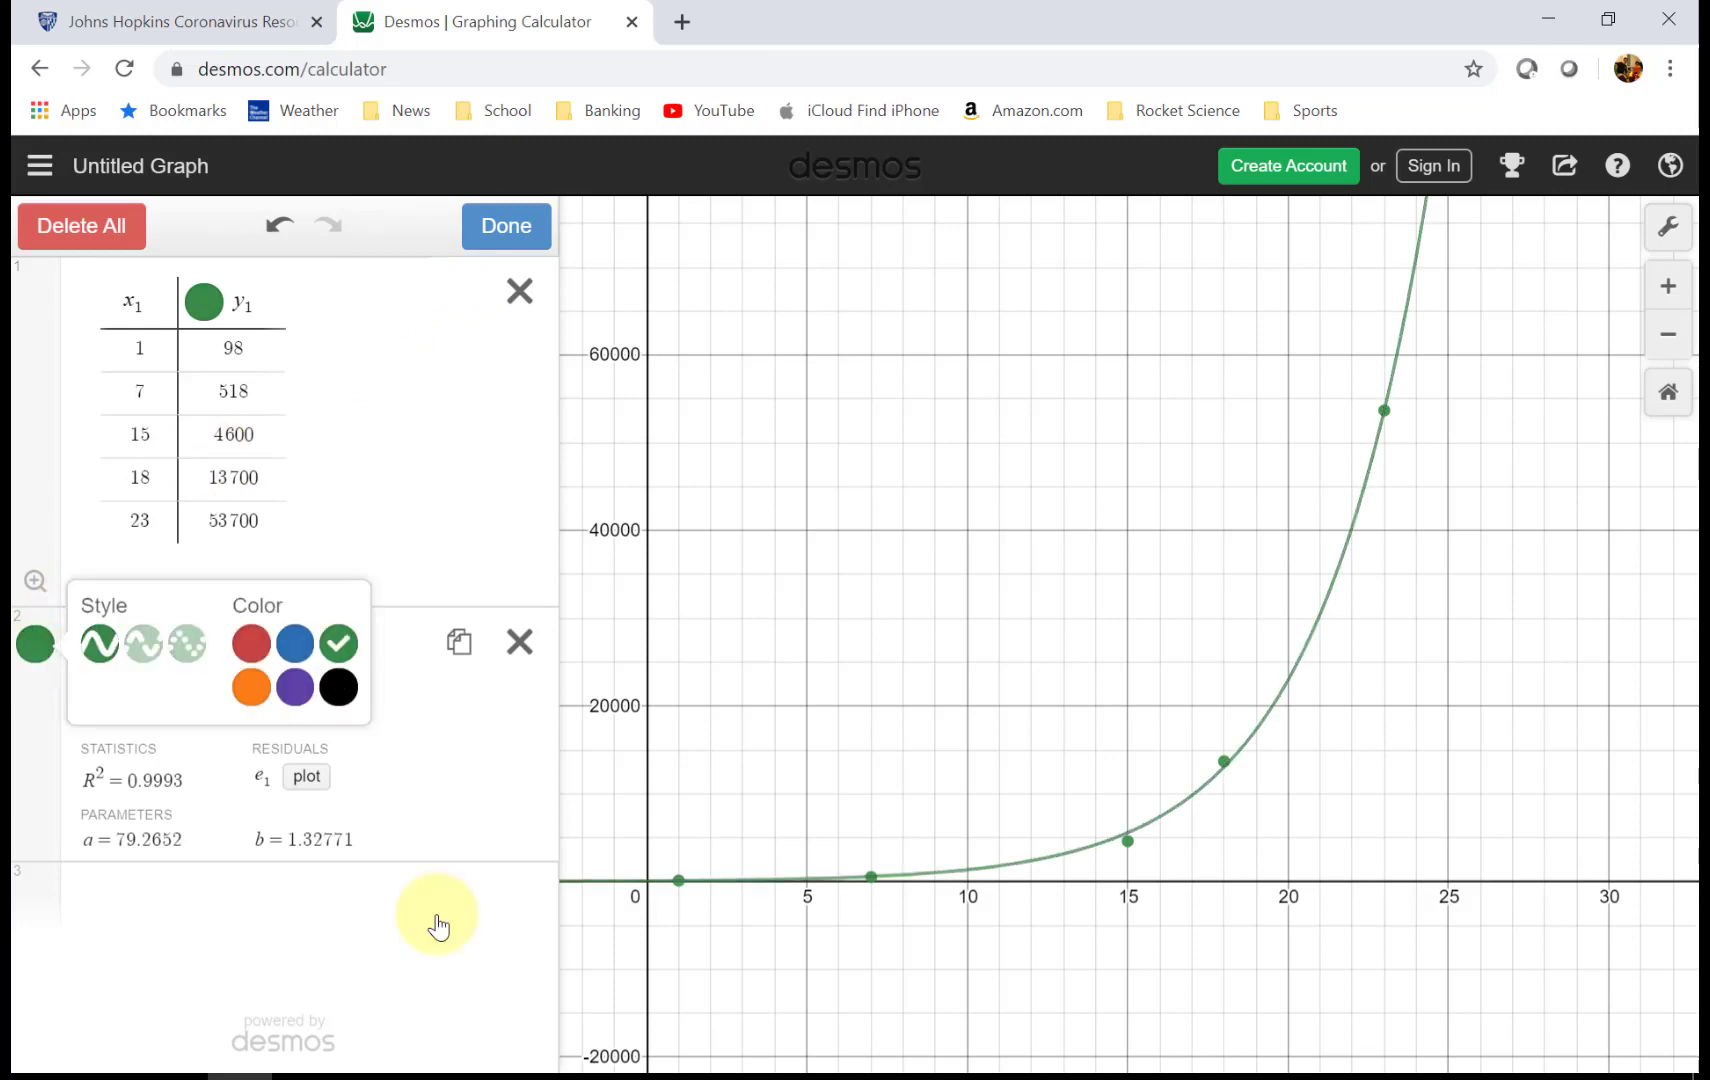
{"action": "left_click", "coordinate": [488, 229]}
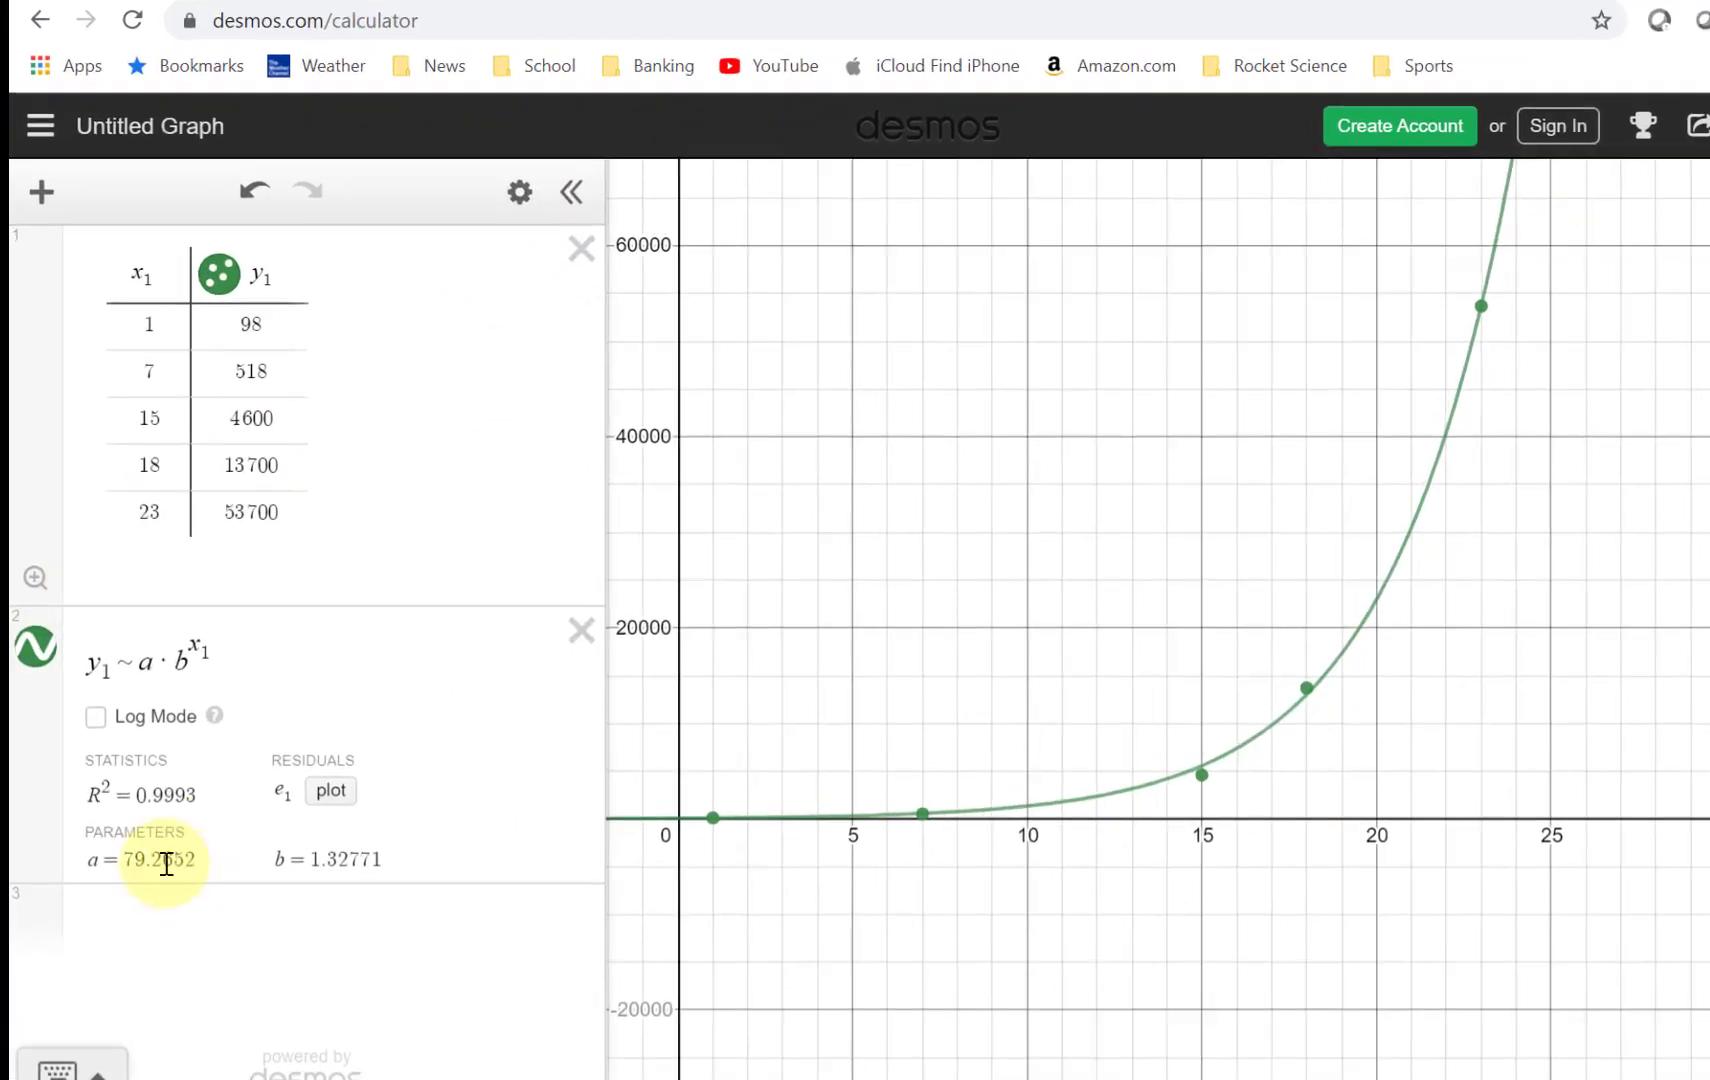
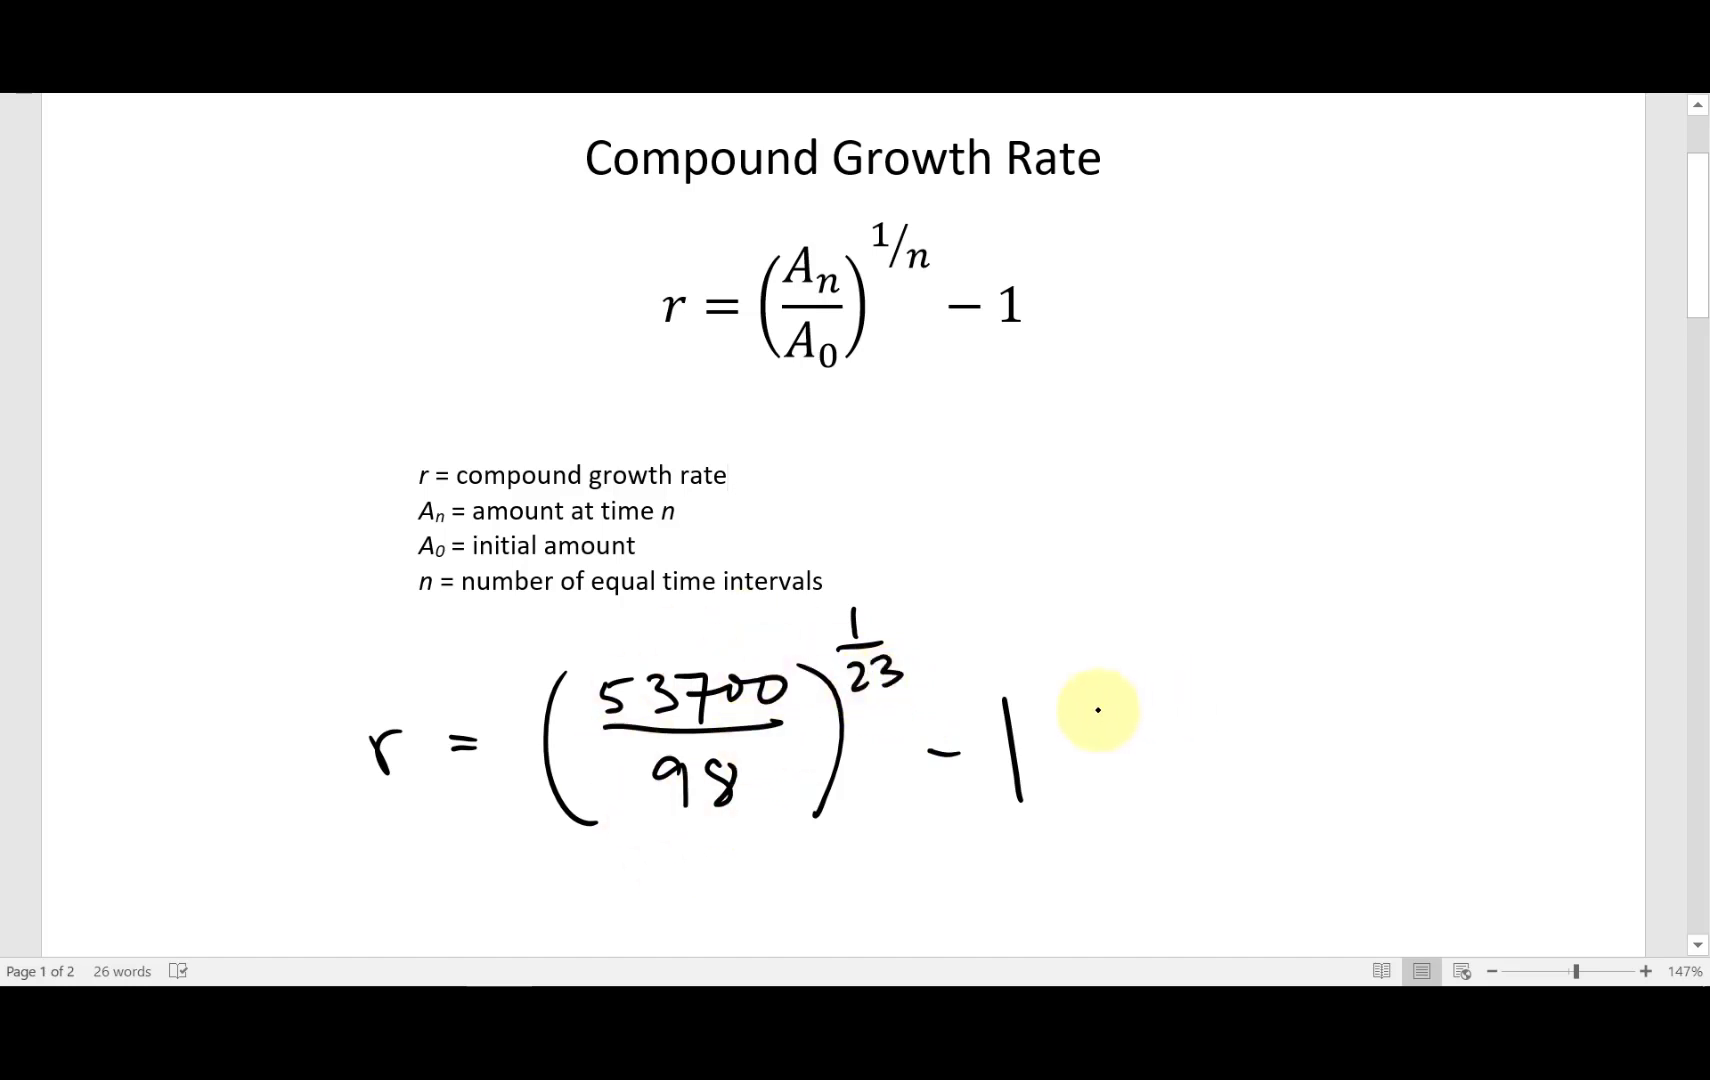
Step: In the Compound Growth Rate Word document, handwrite "= .315 ≈ .32" after the growth rate expression
{"action": "left_click_drag", "start_coordinate": [1097, 747], "coordinate": [1136, 745]}
{"action": "left_click_drag", "start_coordinate": [1098, 759], "coordinate": [1137, 758]}
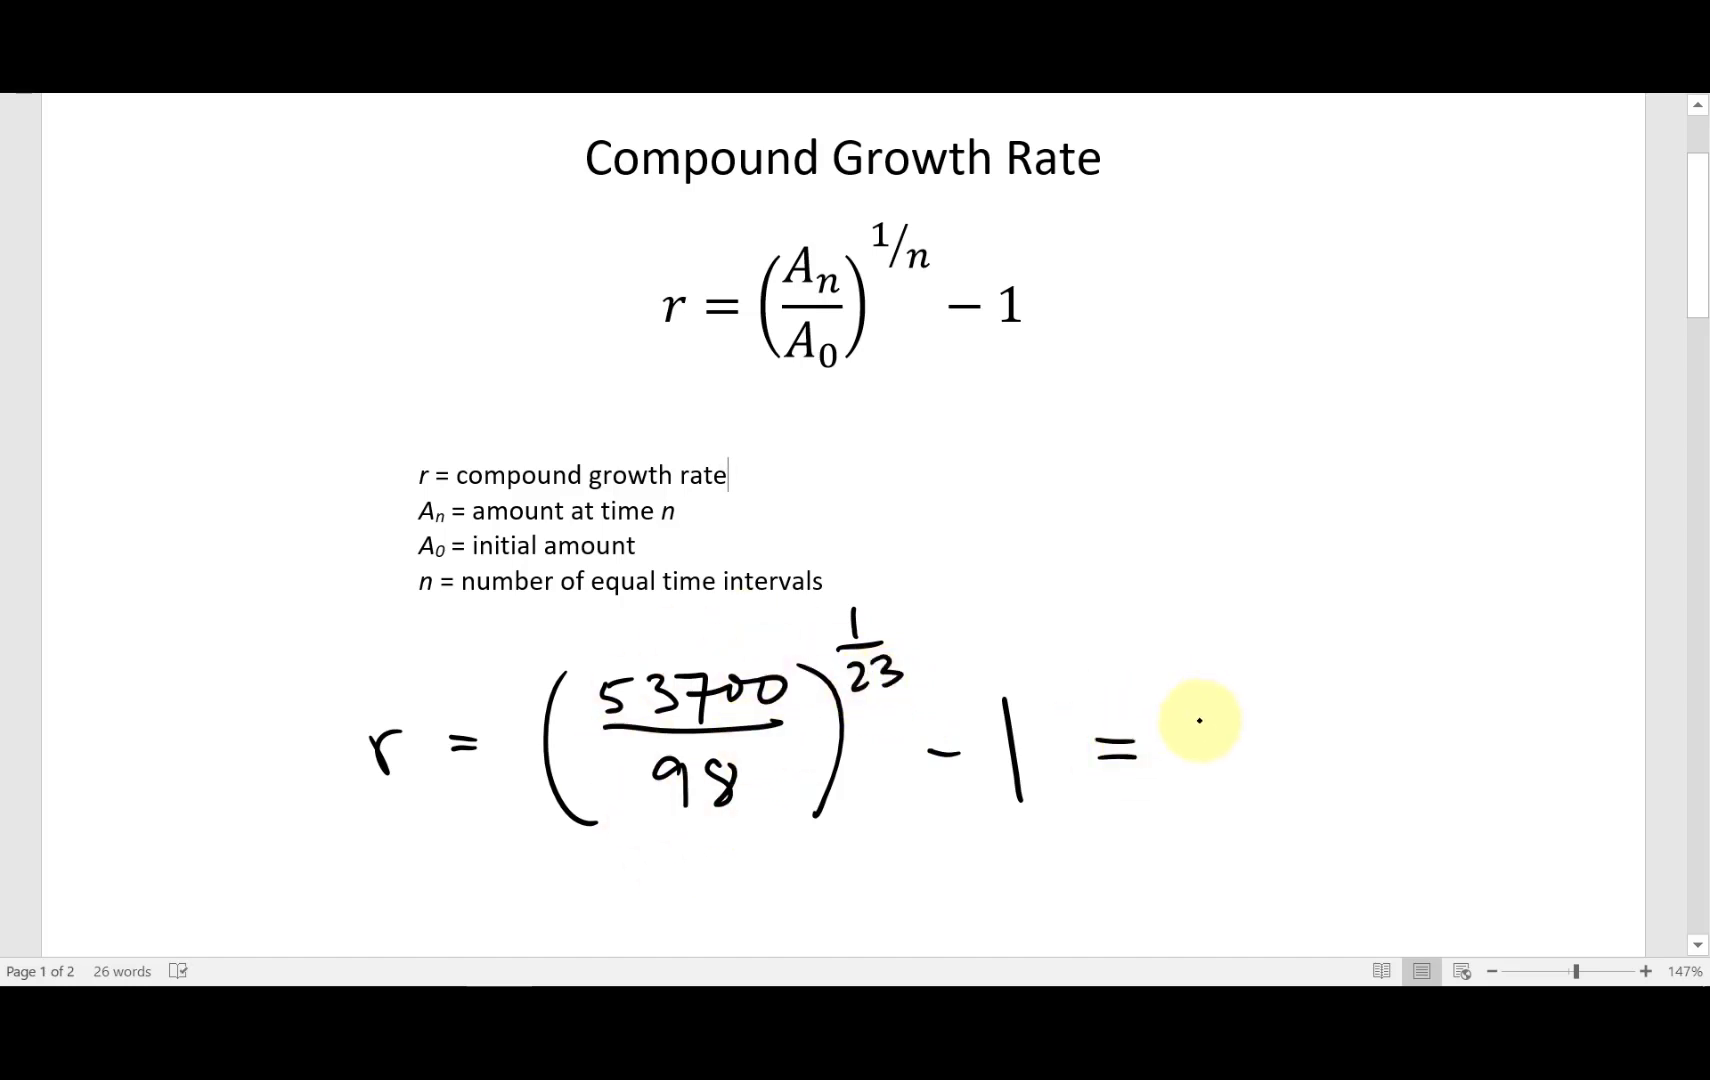
{"action": "left_click", "coordinate": [1222, 768]}
{"action": "mouse_move", "coordinate": [1250, 727]}
{"action": "left_mouse_down"}
{"action": "mouse_move", "coordinate": [1266, 770]}
{"action": "mouse_move", "coordinate": [1323, 770]}
{"action": "mouse_move", "coordinate": [1352, 712]}
{"action": "mouse_move", "coordinate": [1490, 768]}
{"action": "left_mouse_up"}
{"action": "left_click", "coordinate": [1450, 760]}
{"action": "left_click_drag", "start_coordinate": [1512, 722], "coordinate": [1550, 760]}
Step: Handwrite the rounded percentage "≈ 32%" below the decimal result
{"action": "left_click_drag", "start_coordinate": [1170, 848], "coordinate": [1228, 838]}
{"action": "mouse_move", "coordinate": [1180, 872]}
{"action": "left_mouse_down"}
{"action": "mouse_move", "coordinate": [1292, 856]}
{"action": "mouse_move", "coordinate": [1266, 882]}
{"action": "mouse_move", "coordinate": [1350, 882]}
{"action": "left_mouse_up"}
{"action": "mouse_move", "coordinate": [1400, 812]}
{"action": "left_mouse_down"}
{"action": "mouse_move", "coordinate": [1380, 888]}
{"action": "mouse_move", "coordinate": [1410, 880]}
{"action": "left_mouse_up"}
{"action": "left_click_drag", "start_coordinate": [1370, 815], "coordinate": [1385, 805]}
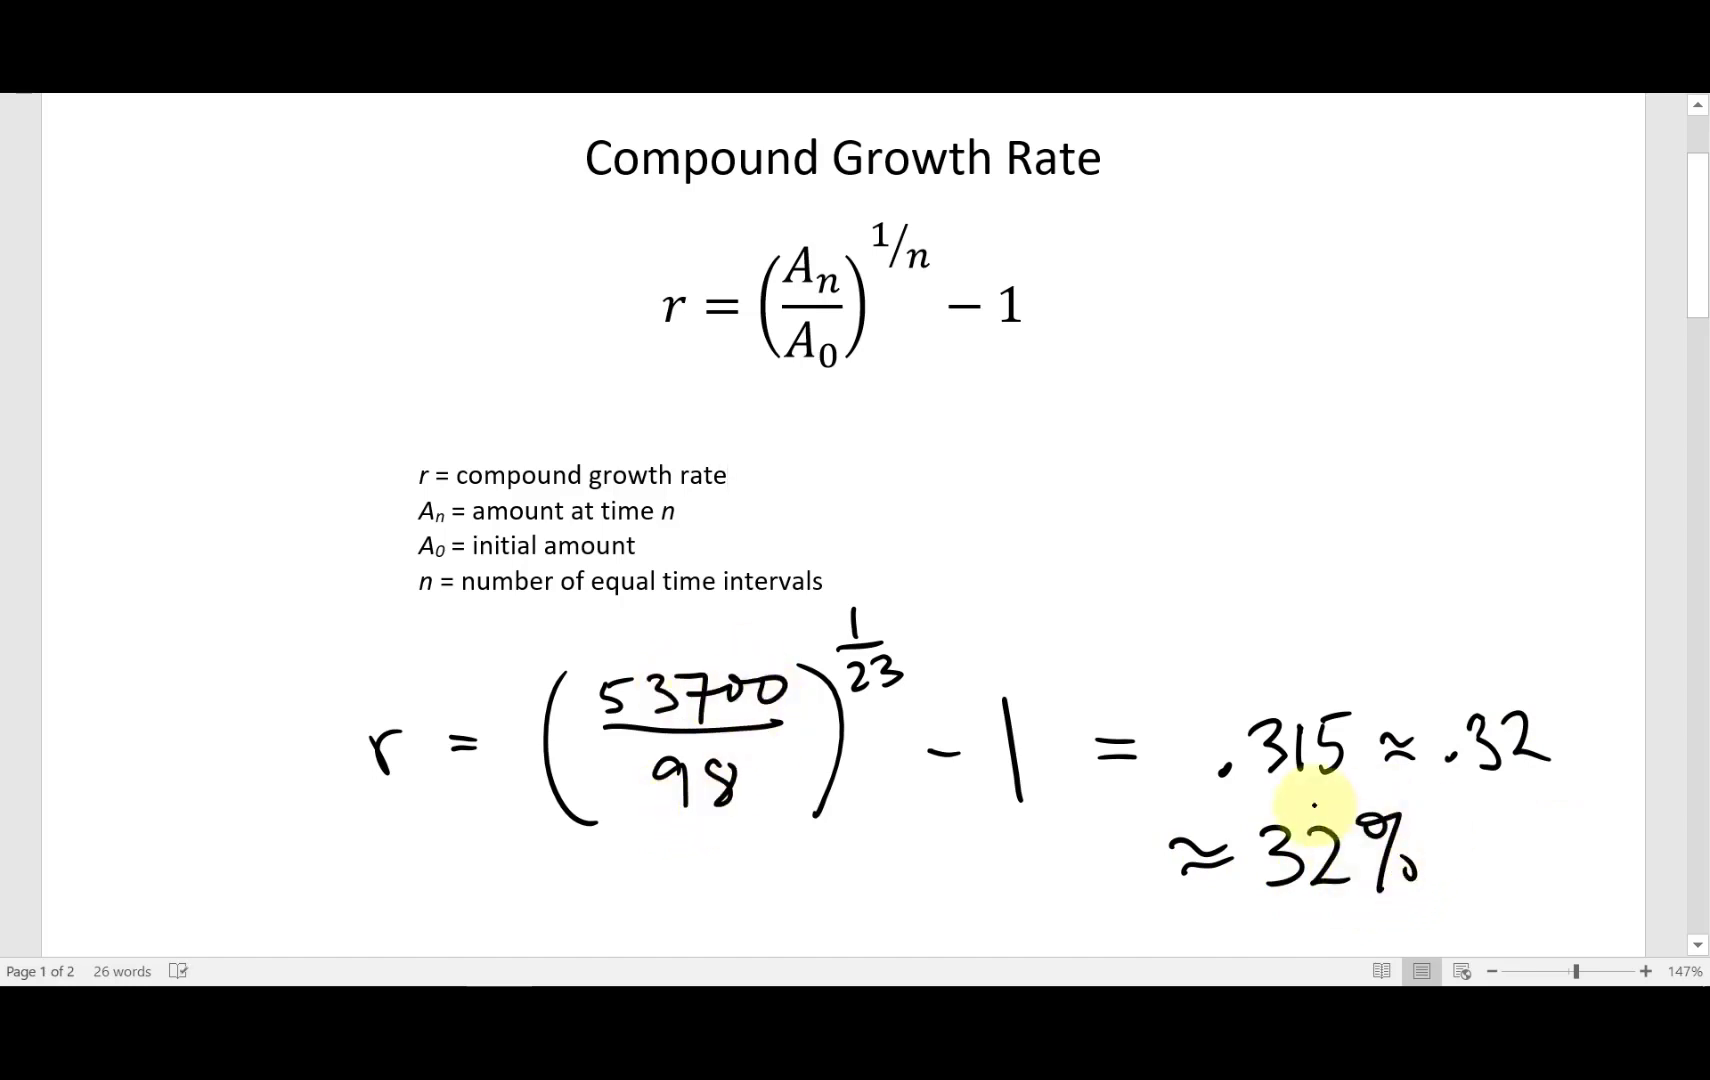
Step: Circle 32%, and handwrite "daily compound growth rate of 32%" and "How many days to double?" below the calculation
{"action": "scroll", "coordinate": [1221, 725], "scroll_direction": "down", "scroll_amount": 3}
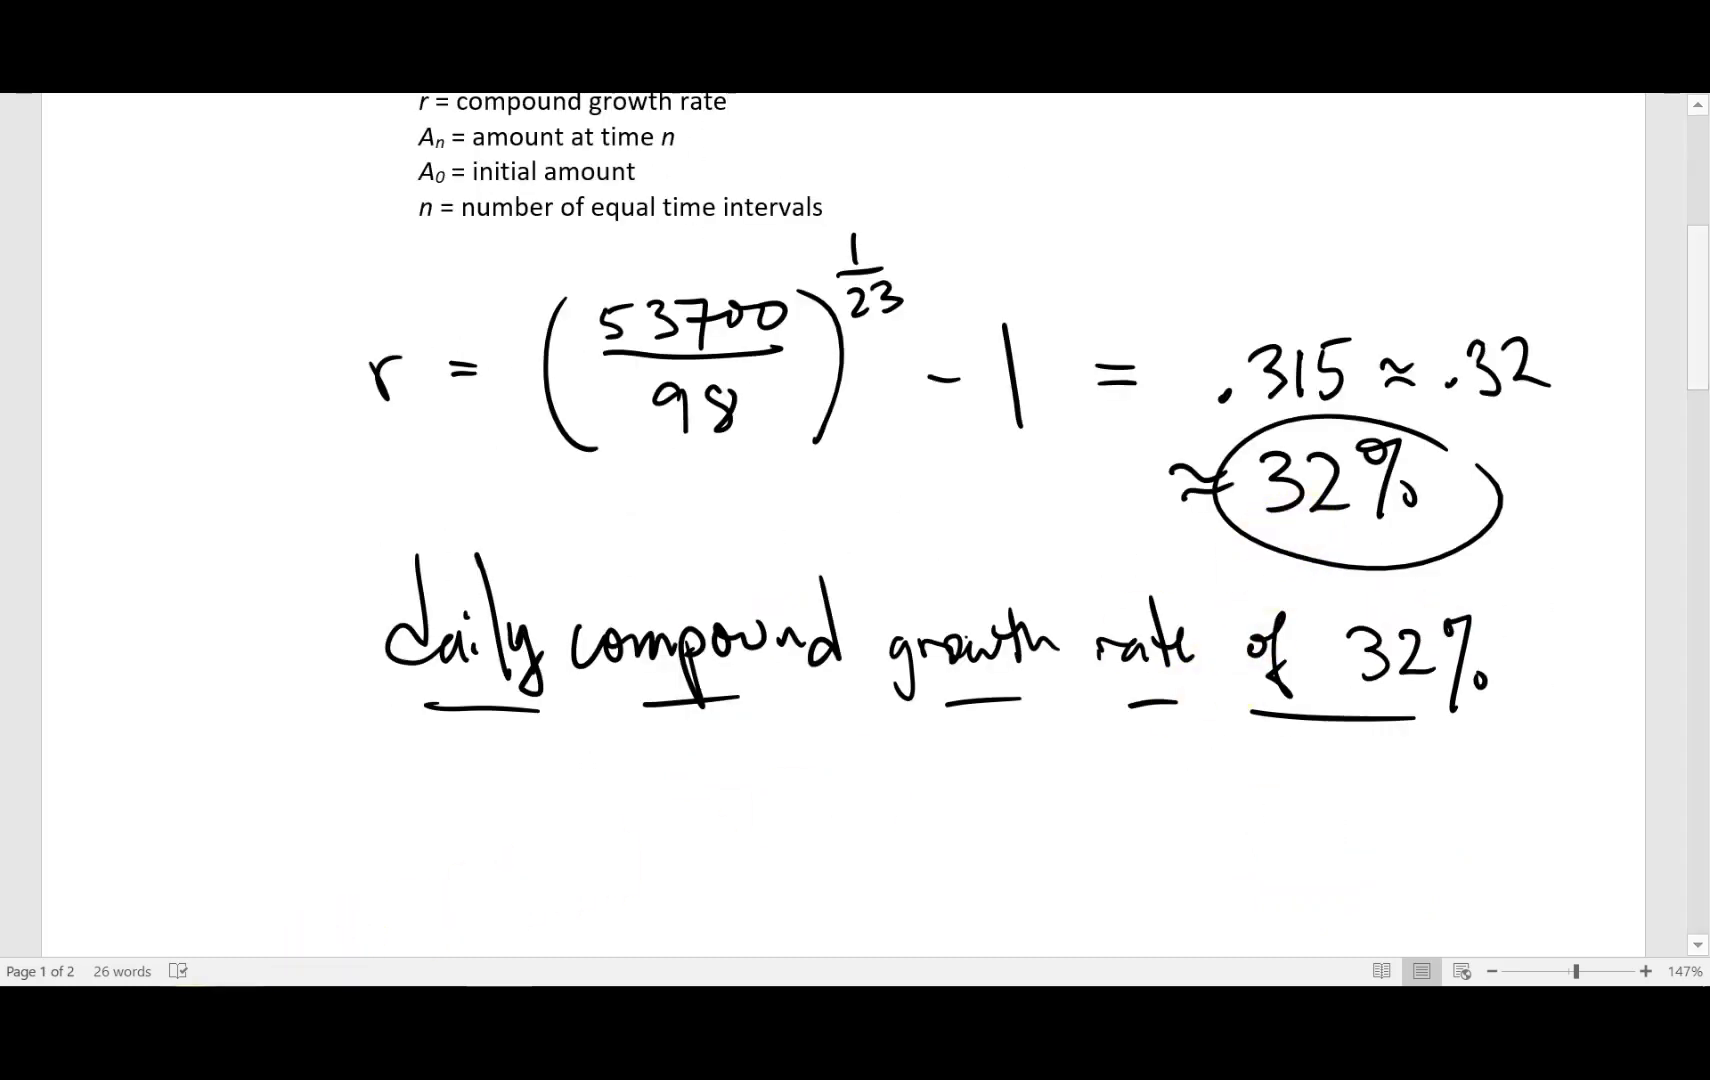
{"action": "left_click", "coordinate": [230, 1005]}
{"action": "left_click", "coordinate": [343, 995]}
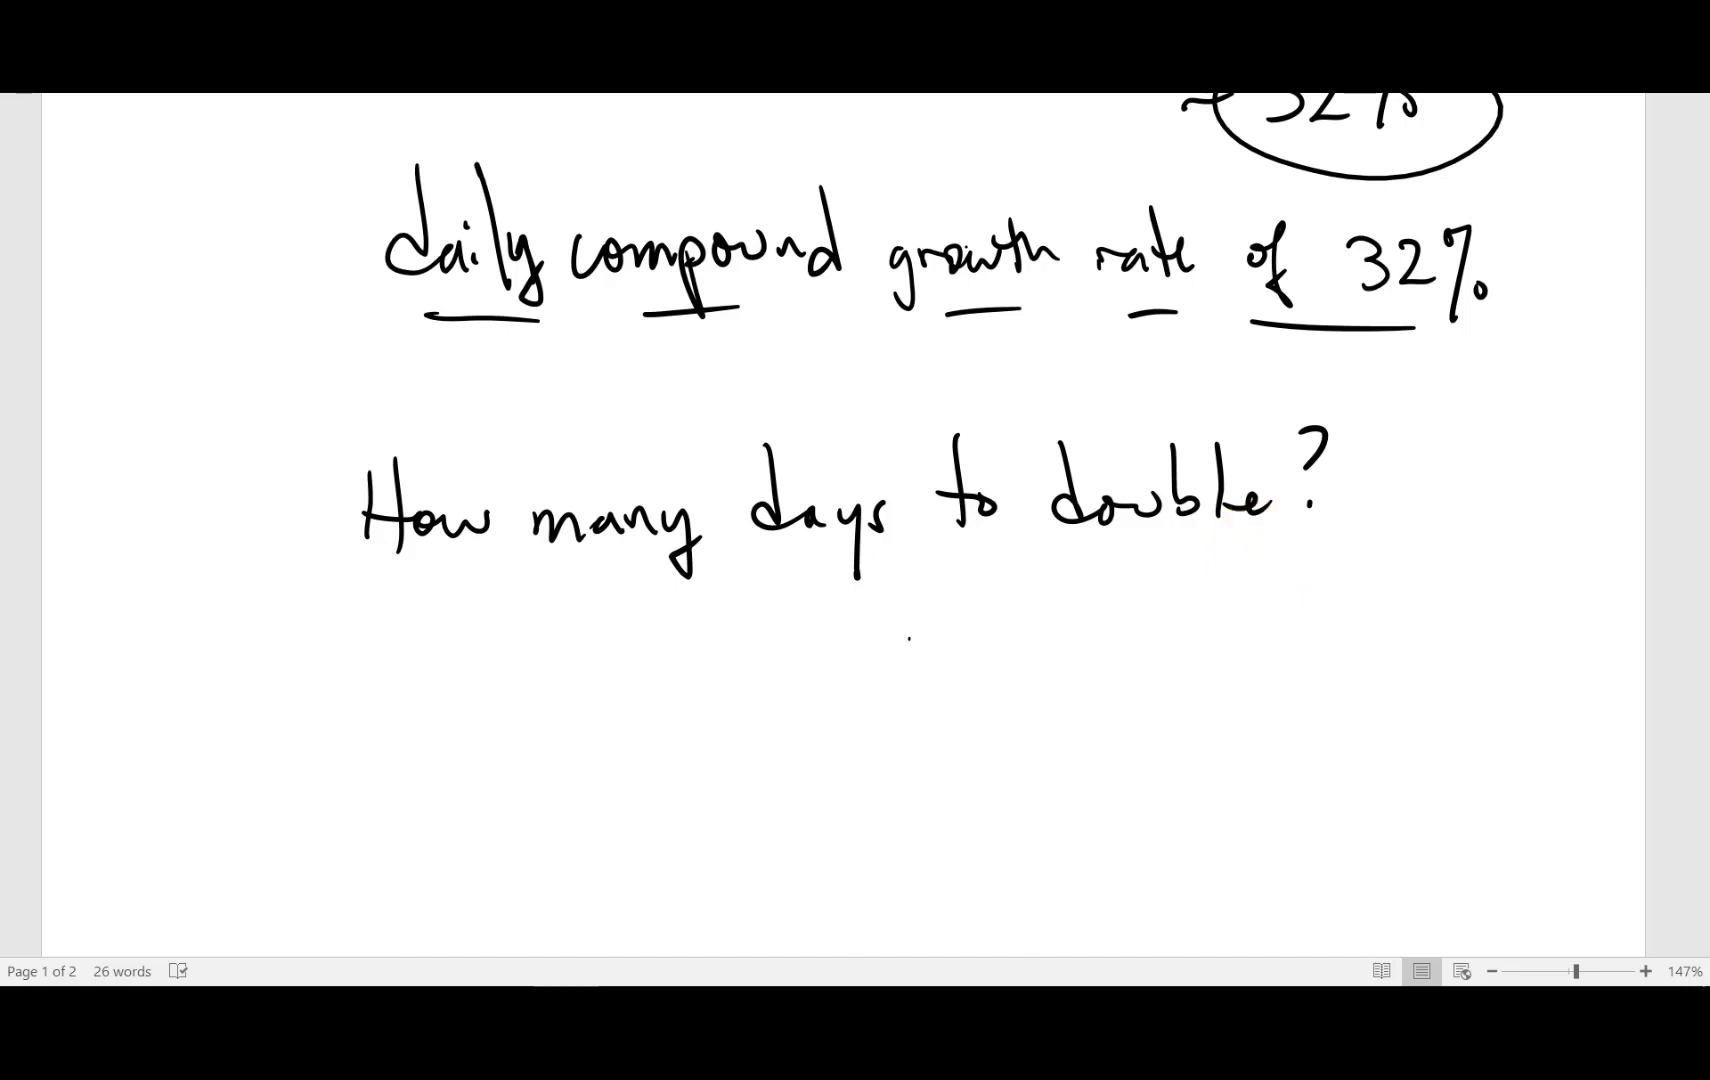
Step: Handwrite (1 + r)^x under the doubling question as the equation's first side
{"action": "left_click", "coordinate": [500, 657]}
{"action": "mouse_move", "coordinate": [501, 664]}
{"action": "left_mouse_down"}
{"action": "mouse_move", "coordinate": [510, 734]}
{"action": "mouse_move", "coordinate": [553, 708]}
{"action": "left_mouse_up"}
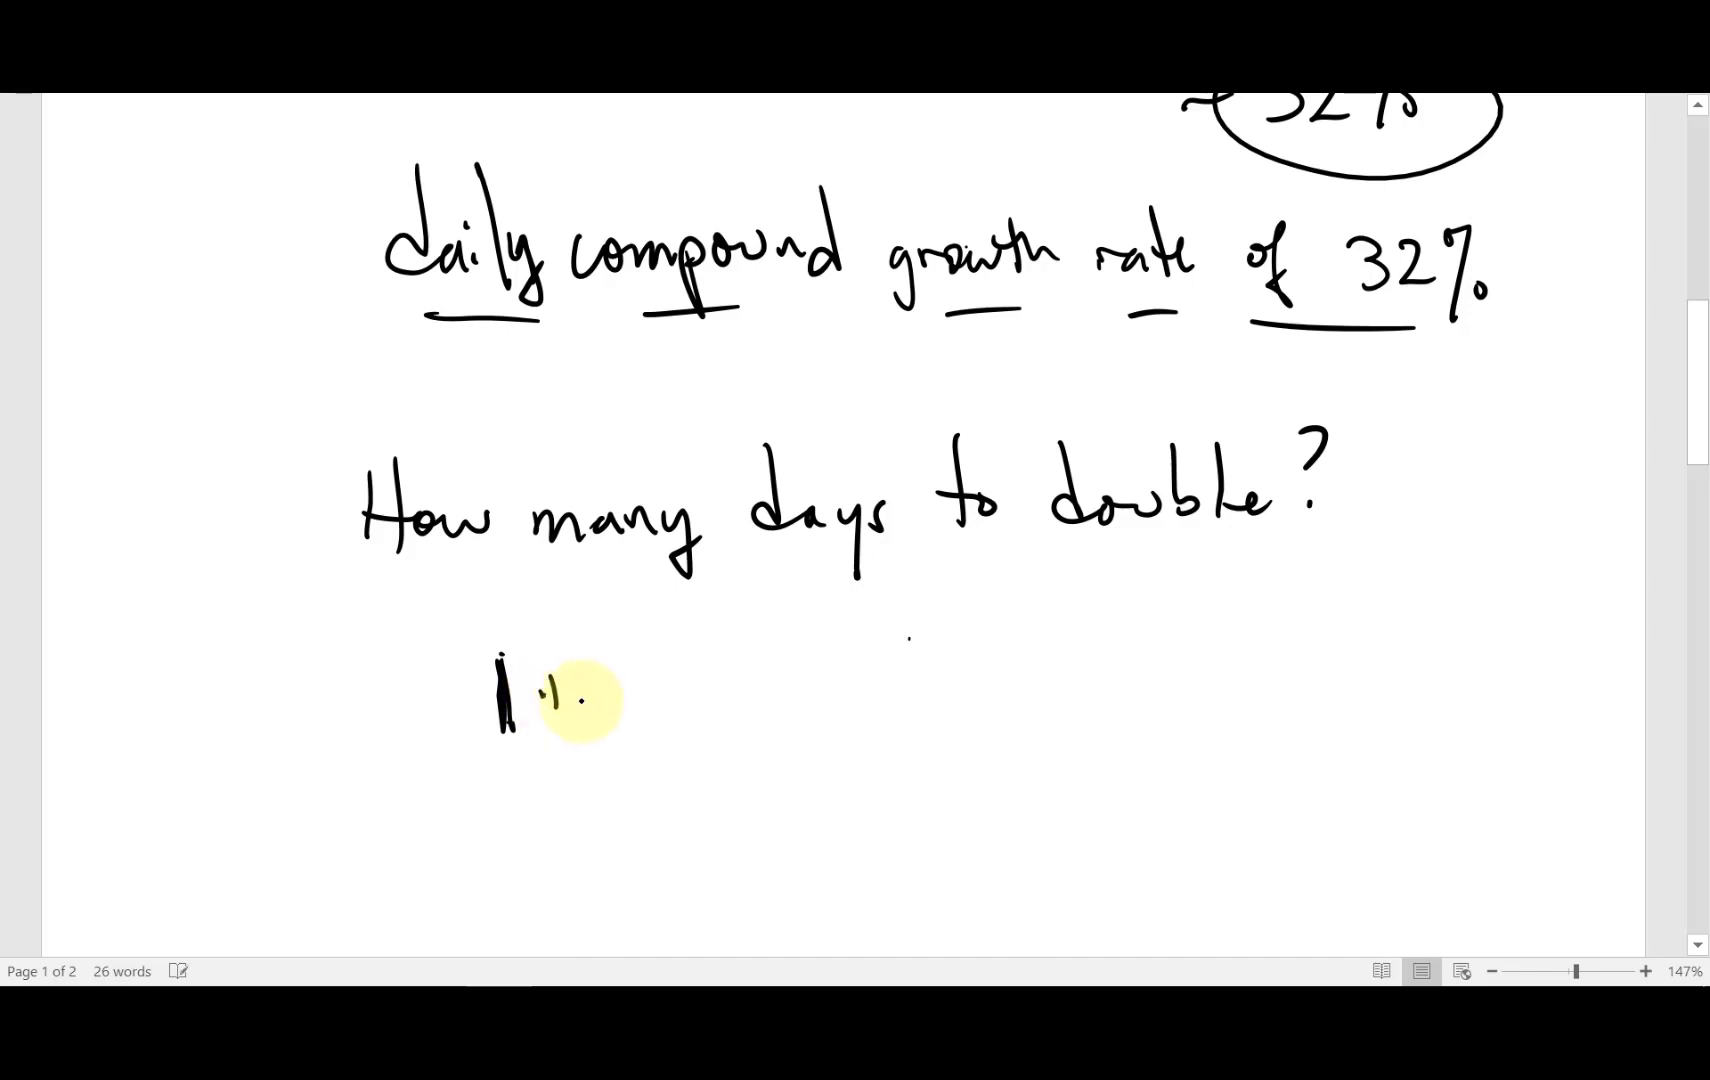
{"action": "left_click_drag", "start_coordinate": [478, 632], "coordinate": [465, 752]}
{"action": "left_click_drag", "start_coordinate": [538, 692], "coordinate": [576, 688]}
{"action": "left_click_drag", "start_coordinate": [608, 680], "coordinate": [645, 672]}
{"action": "left_click_drag", "start_coordinate": [667, 625], "coordinate": [690, 742]}
{"action": "left_click_drag", "start_coordinate": [706, 606], "coordinate": [735, 632]}
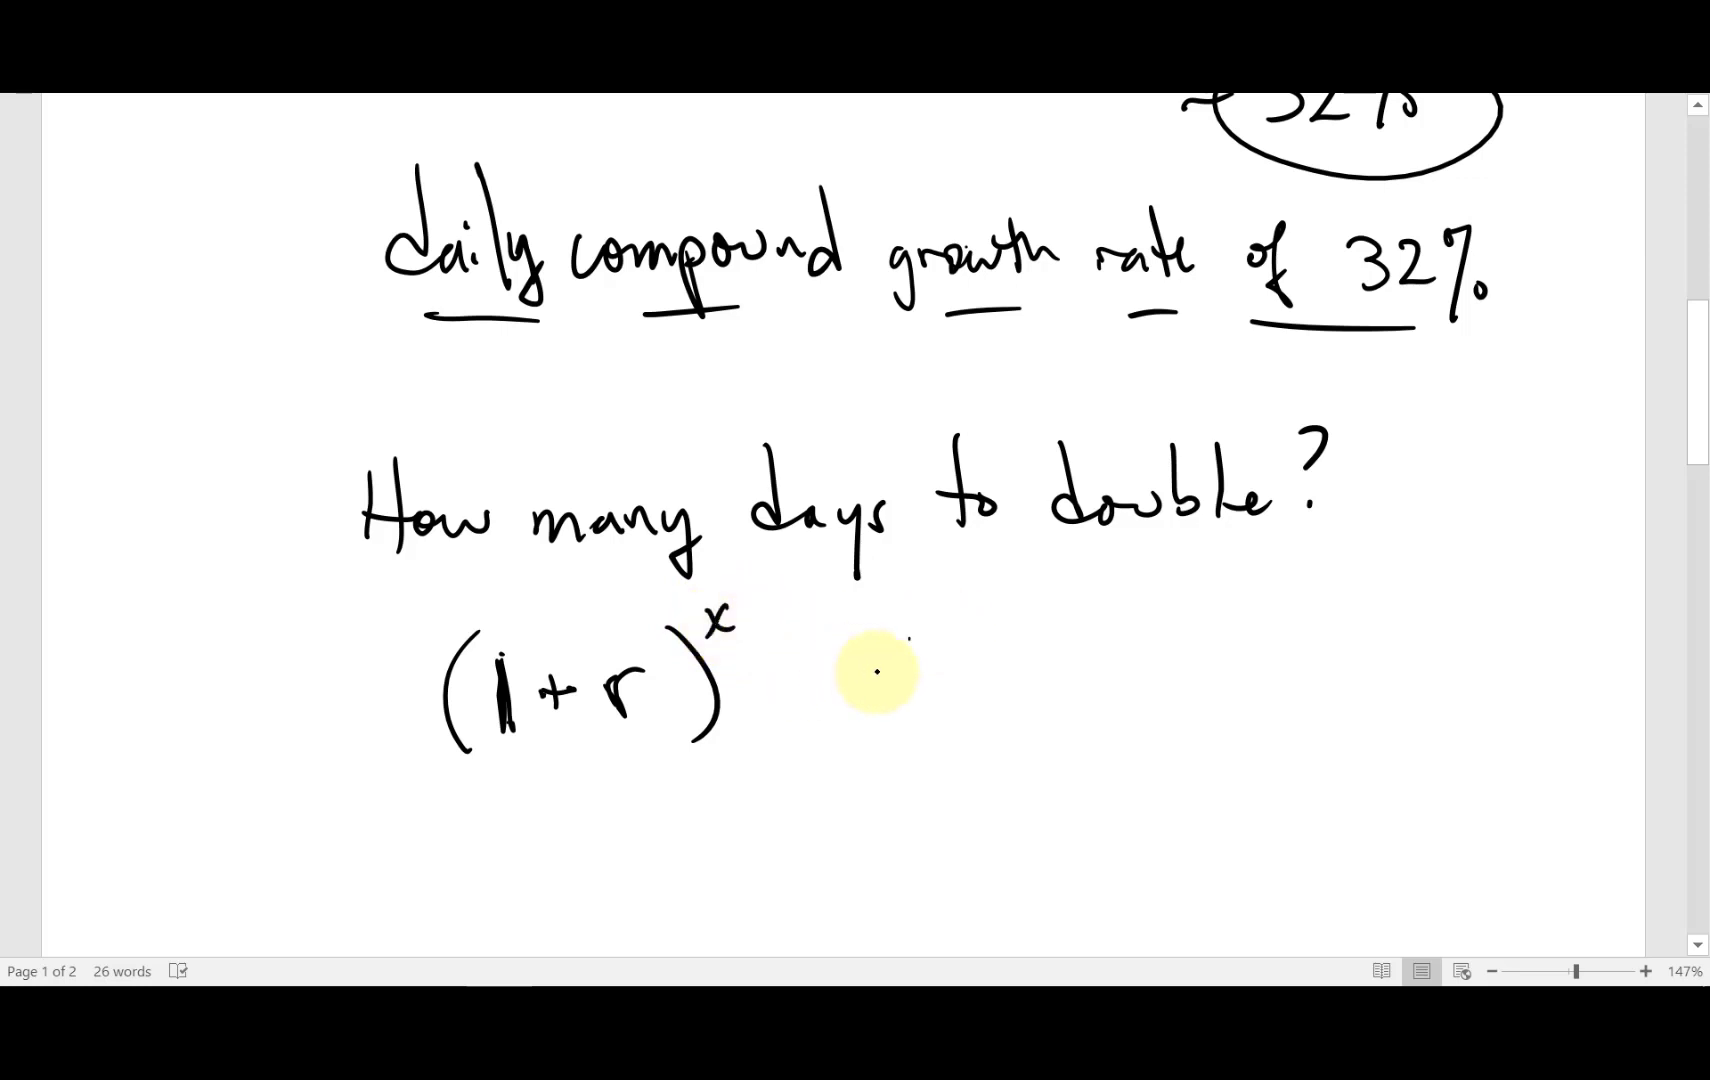
Step: Complete the doubling equation by handwriting = 2^(x/d)
{"action": "left_click_drag", "start_coordinate": [864, 678], "coordinate": [903, 676]}
{"action": "left_click_drag", "start_coordinate": [863, 692], "coordinate": [905, 690]}
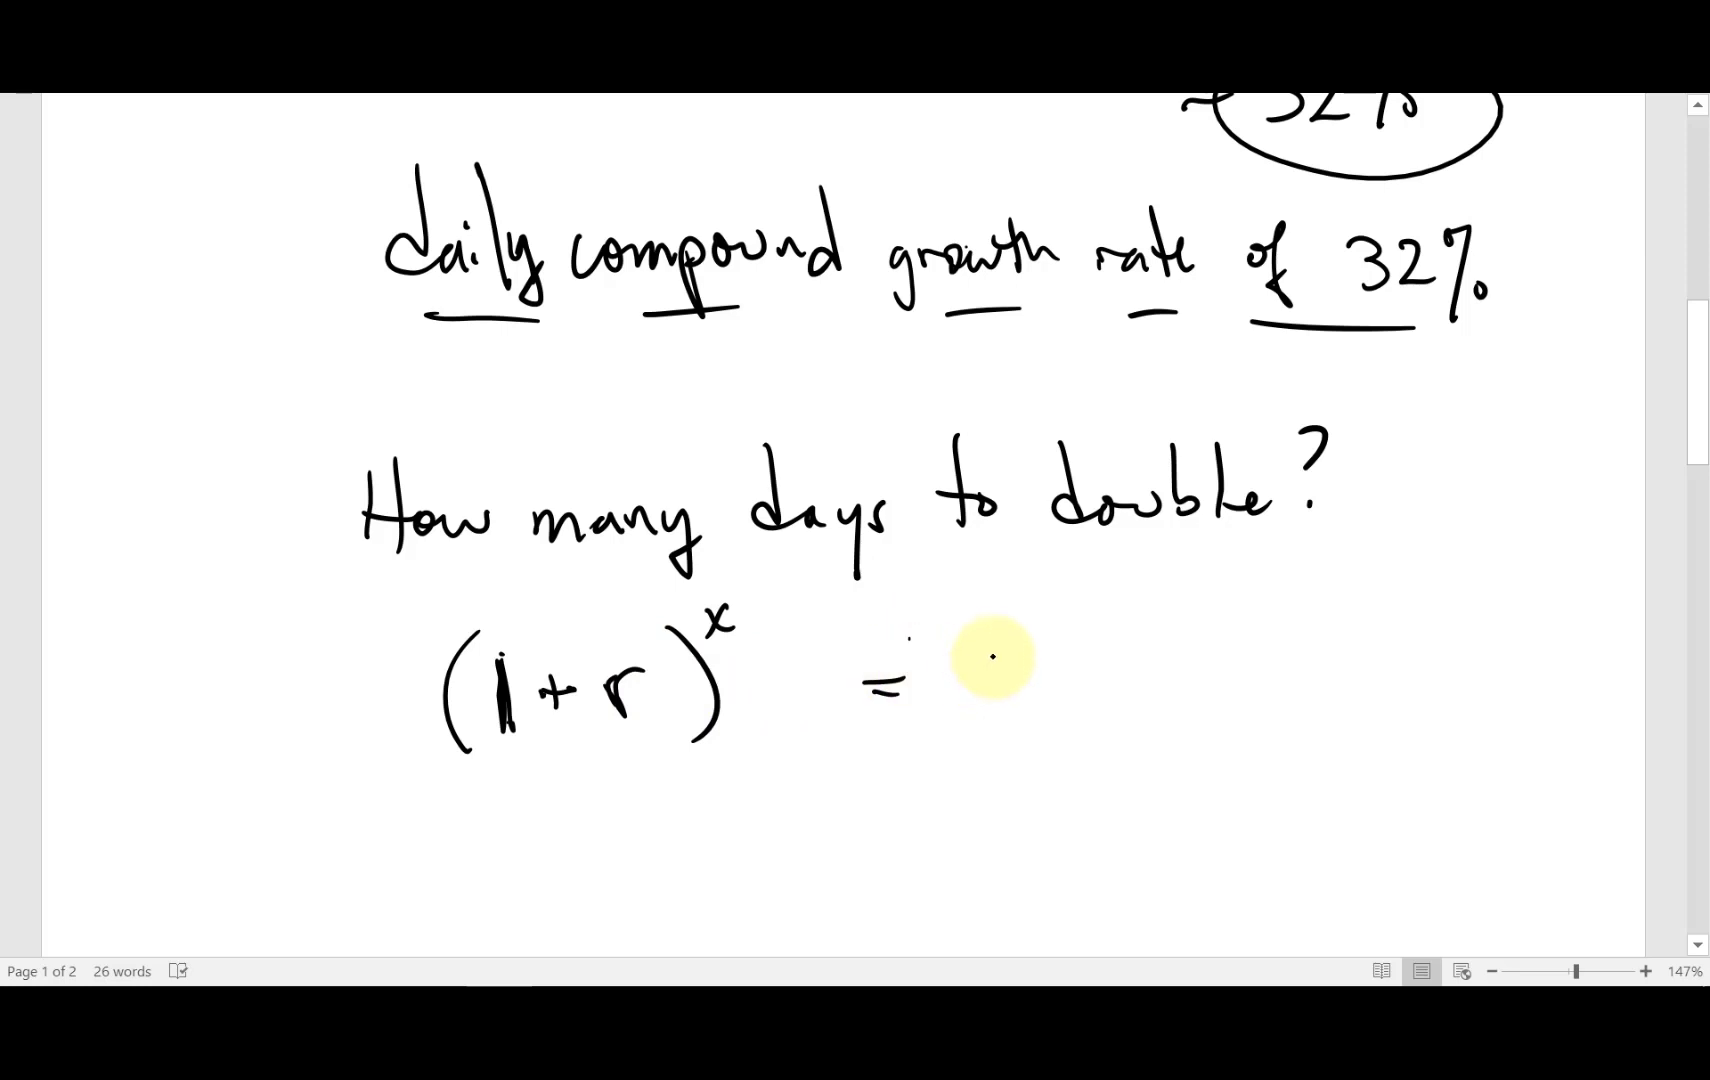
{"action": "mouse_move", "coordinate": [962, 660]}
{"action": "left_mouse_down"}
{"action": "mouse_move", "coordinate": [1010, 690]}
{"action": "mouse_move", "coordinate": [966, 712]}
{"action": "mouse_move", "coordinate": [1040, 703]}
{"action": "left_mouse_up"}
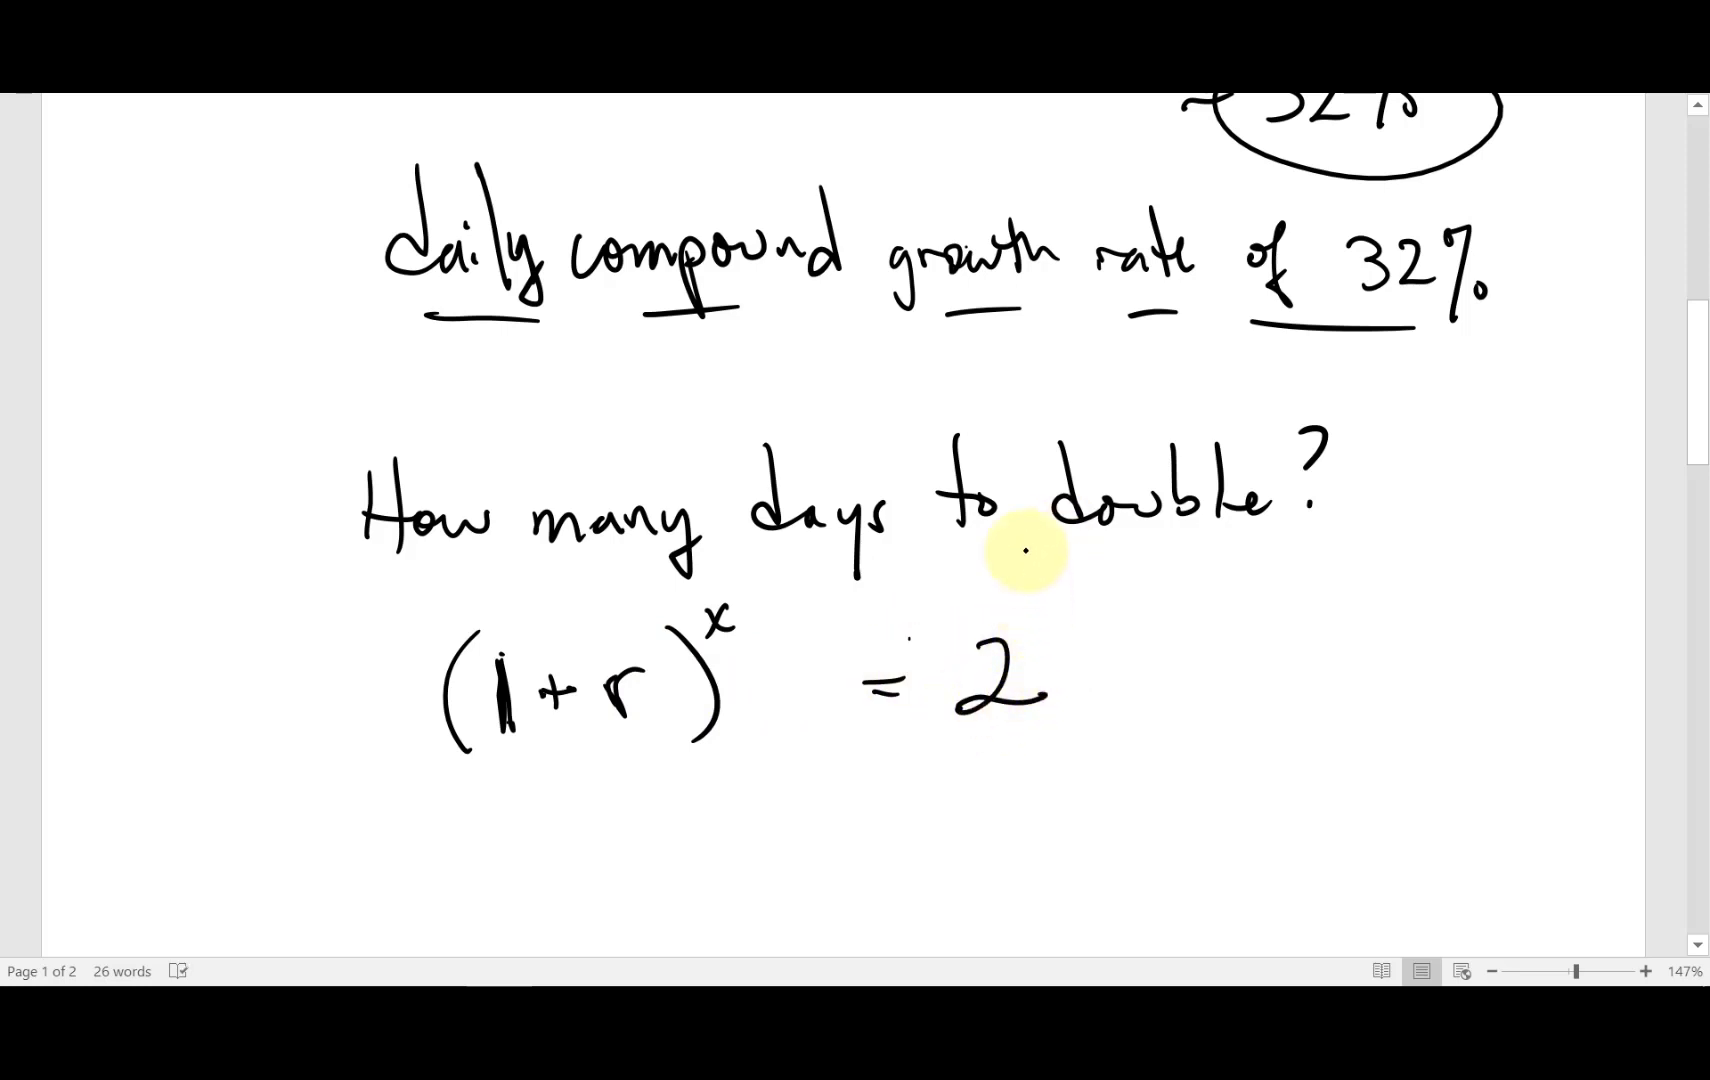
{"action": "left_click_drag", "start_coordinate": [1024, 576], "coordinate": [1047, 596]}
{"action": "left_click_drag", "start_coordinate": [1046, 576], "coordinate": [1025, 598]}
{"action": "left_click_drag", "start_coordinate": [1020, 607], "coordinate": [1066, 604]}
{"action": "left_click_drag", "start_coordinate": [1036, 626], "coordinate": [1039, 634]}
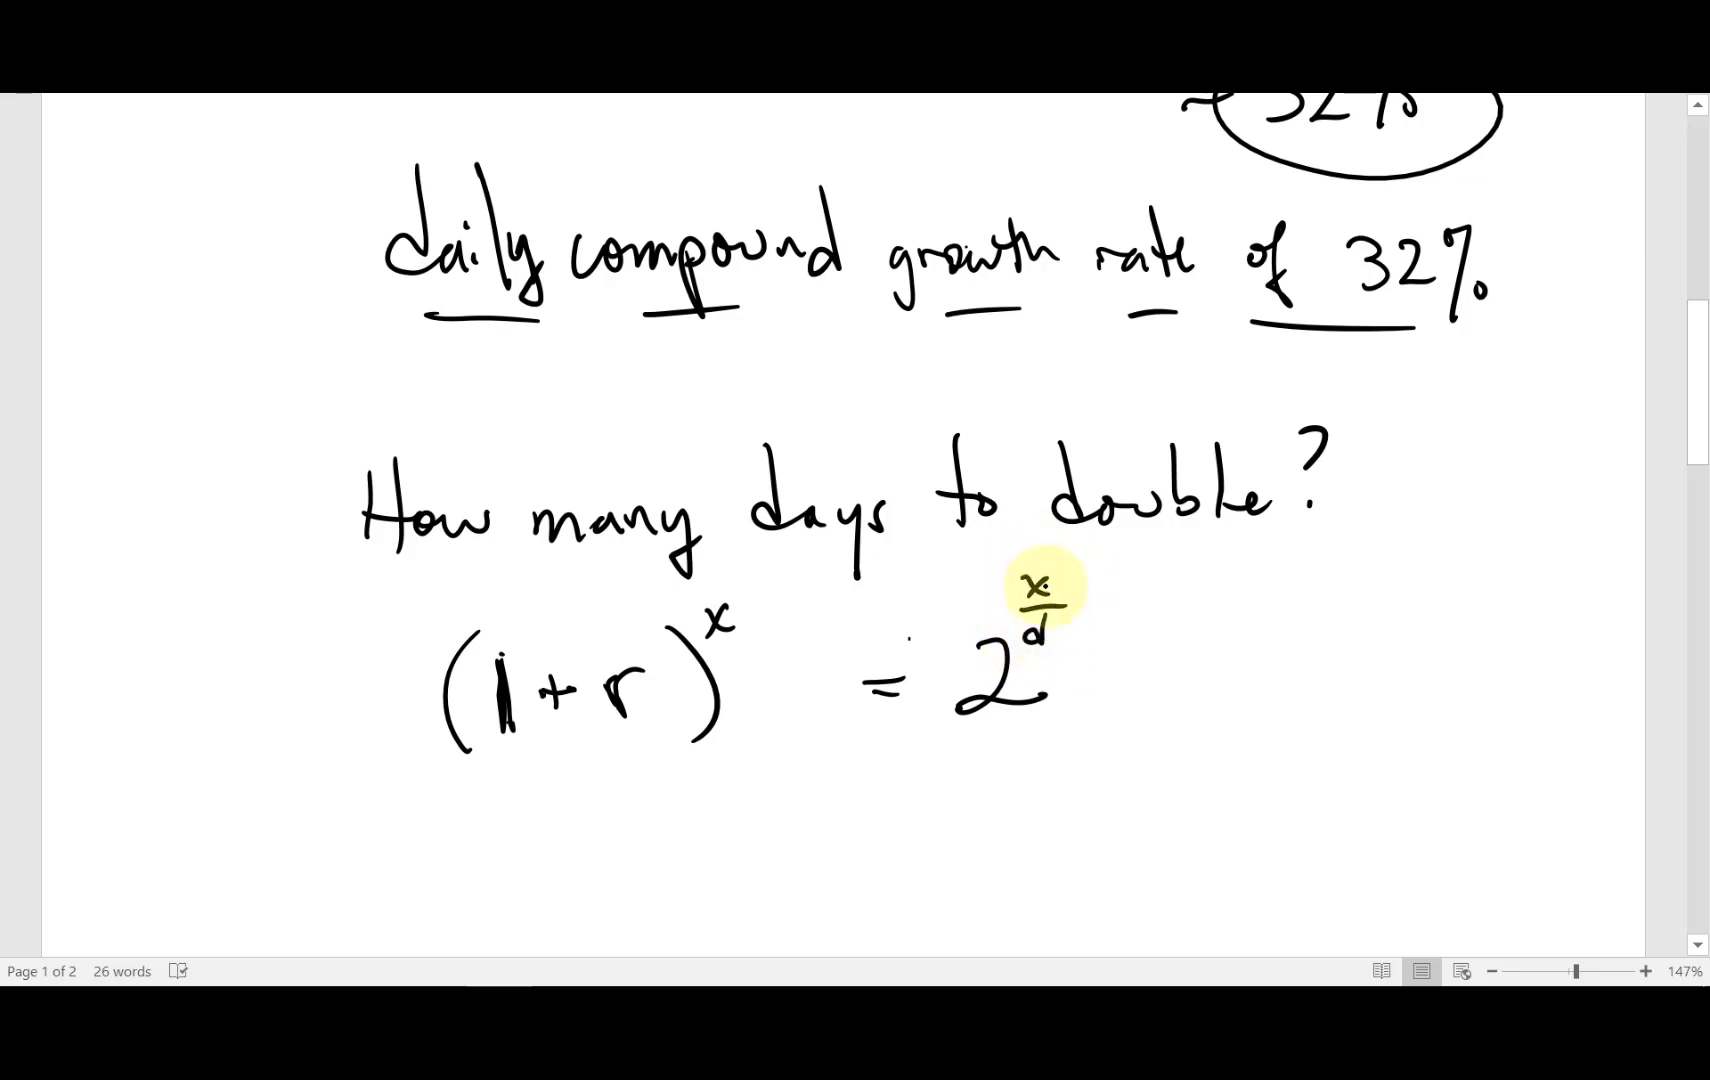
Step: Handwrite the variable definitions beside the equation: x = # of days, d = doubling time (days), r = growth rate
{"action": "left_click_drag", "start_coordinate": [1256, 578], "coordinate": [1284, 604]}
{"action": "left_click_drag", "start_coordinate": [1284, 578], "coordinate": [1258, 606]}
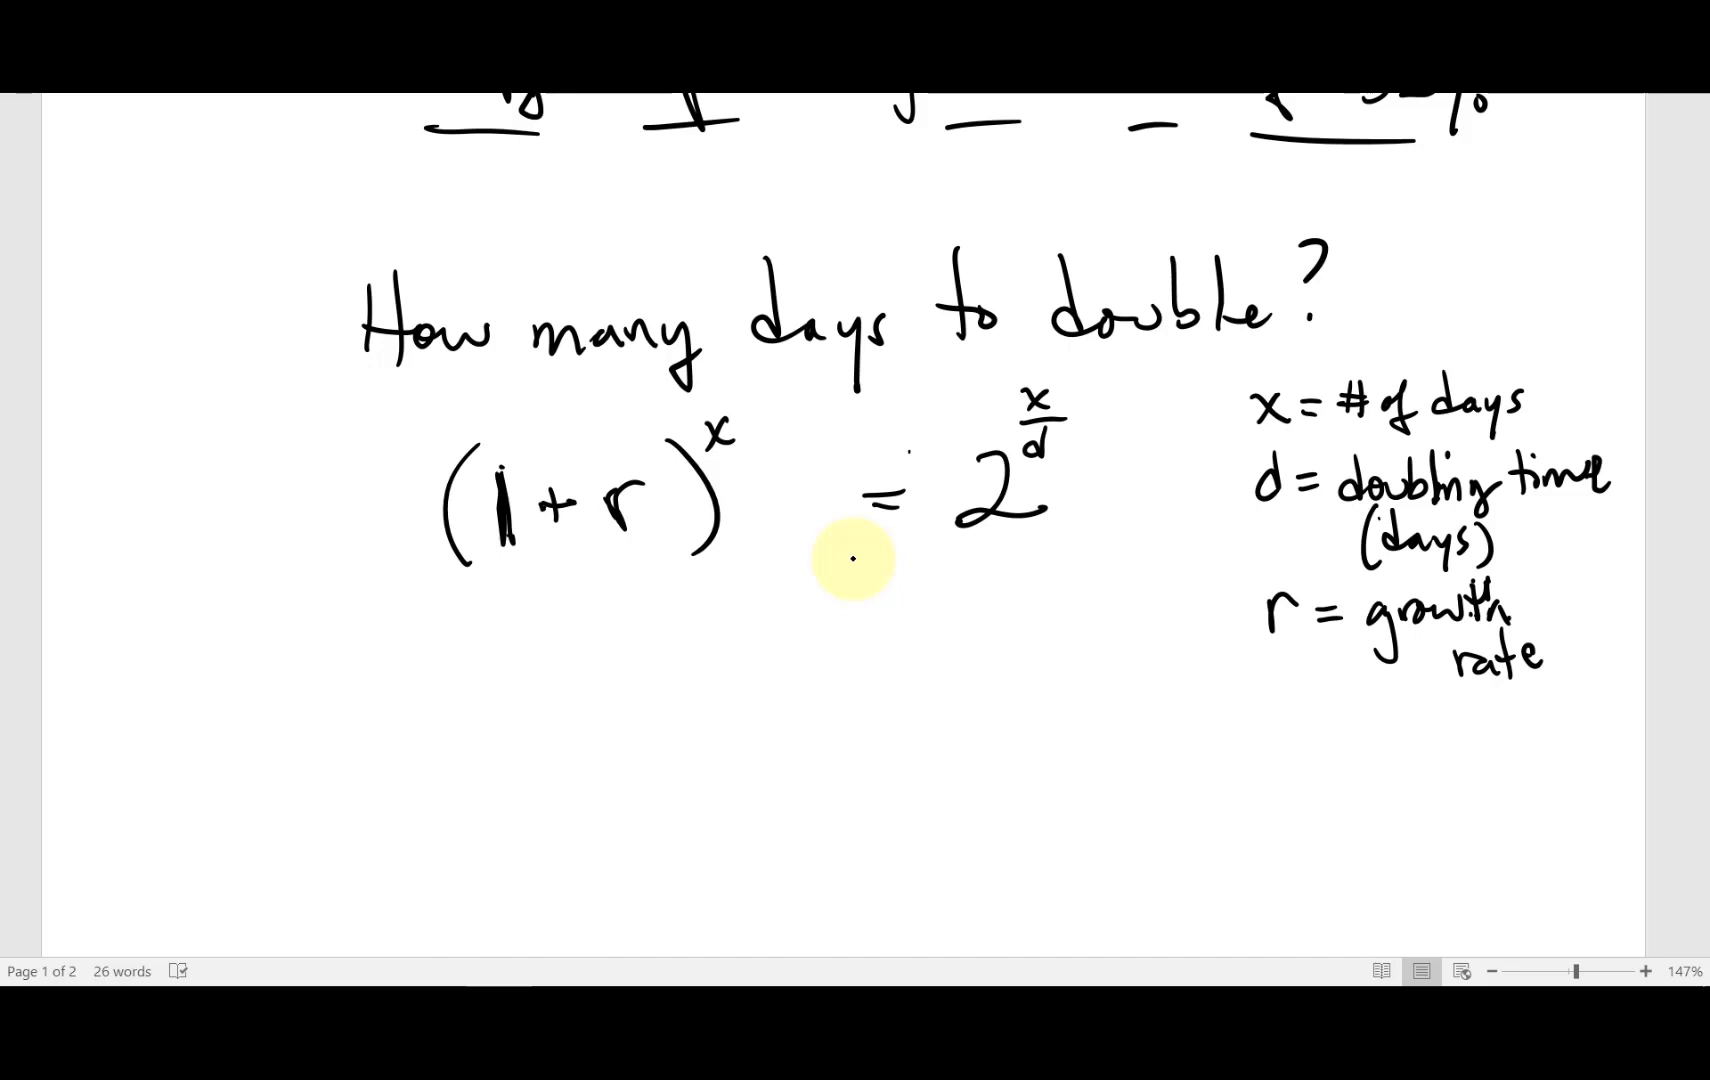
Step: Start a second equation line below the first by handwriting (1 + r)^x
{"action": "left_click_drag", "start_coordinate": [515, 670], "coordinate": [514, 733]}
{"action": "left_click_drag", "start_coordinate": [530, 706], "coordinate": [562, 705]}
{"action": "mouse_move", "coordinate": [546, 690]}
{"action": "left_mouse_down"}
{"action": "mouse_move", "coordinate": [545, 722]}
{"action": "mouse_move", "coordinate": [617, 683]}
{"action": "mouse_move", "coordinate": [655, 750]}
{"action": "left_mouse_up"}
{"action": "left_click_drag", "start_coordinate": [490, 654], "coordinate": [477, 756]}
{"action": "mouse_move", "coordinate": [670, 632]}
{"action": "left_mouse_down"}
{"action": "mouse_move", "coordinate": [700, 666]}
{"action": "mouse_move", "coordinate": [671, 666]}
{"action": "left_mouse_up"}
Step: Complete the second equation line with = (2^(1/d))^x
{"action": "left_click_drag", "start_coordinate": [796, 684], "coordinate": [834, 686]}
{"action": "left_click_drag", "start_coordinate": [798, 700], "coordinate": [970, 730]}
{"action": "left_click_drag", "start_coordinate": [987, 605], "coordinate": [989, 641]}
{"action": "mouse_move", "coordinate": [976, 650]}
{"action": "left_mouse_down"}
{"action": "mouse_move", "coordinate": [1010, 651]}
{"action": "mouse_move", "coordinate": [992, 684]}
{"action": "left_mouse_up"}
{"action": "left_click_drag", "start_coordinate": [1030, 602], "coordinate": [1026, 750]}
{"action": "left_click_drag", "start_coordinate": [884, 670], "coordinate": [905, 745]}
{"action": "left_click_drag", "start_coordinate": [1047, 595], "coordinate": [1076, 633]}
{"action": "left_click_drag", "start_coordinate": [1069, 597], "coordinate": [1052, 628]}
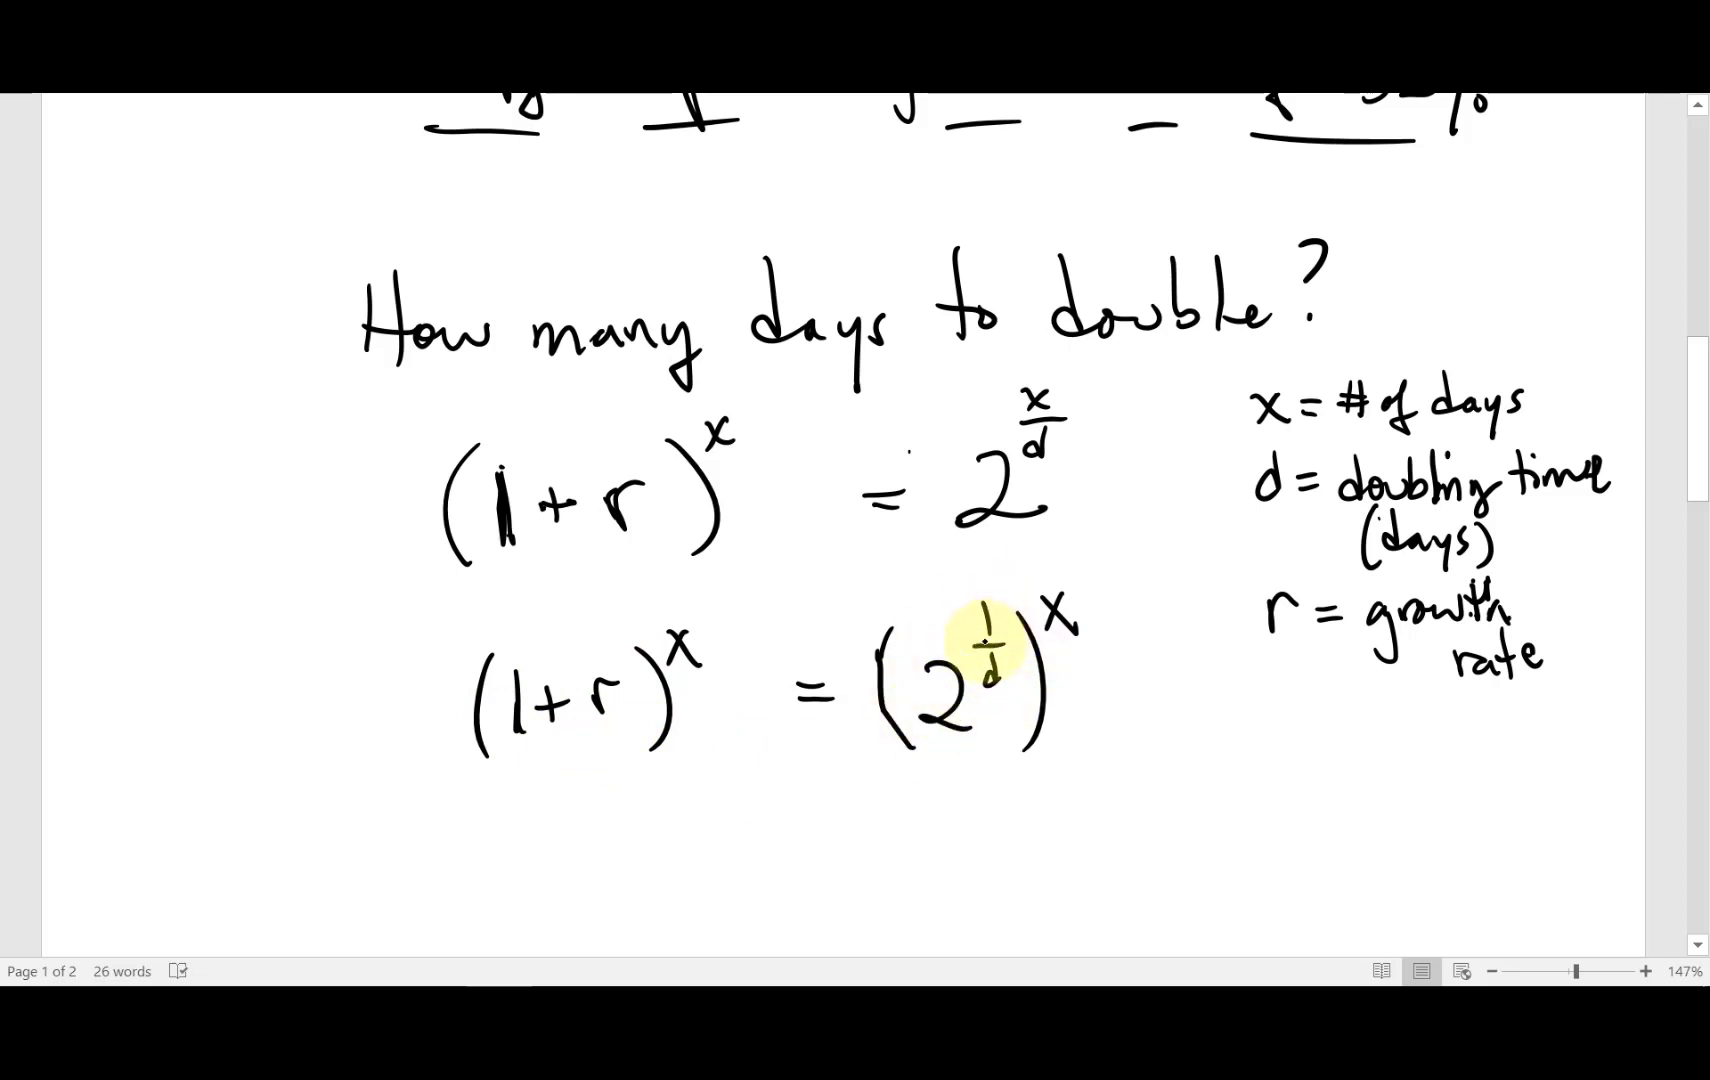
Step: On the next page, handwrite 1 + r = 2^(1/d) and below it ln(1 + r) = ln(2^(1/d))
{"action": "scroll", "coordinate": [990, 635], "scroll_direction": "down", "scroll_amount": 6}
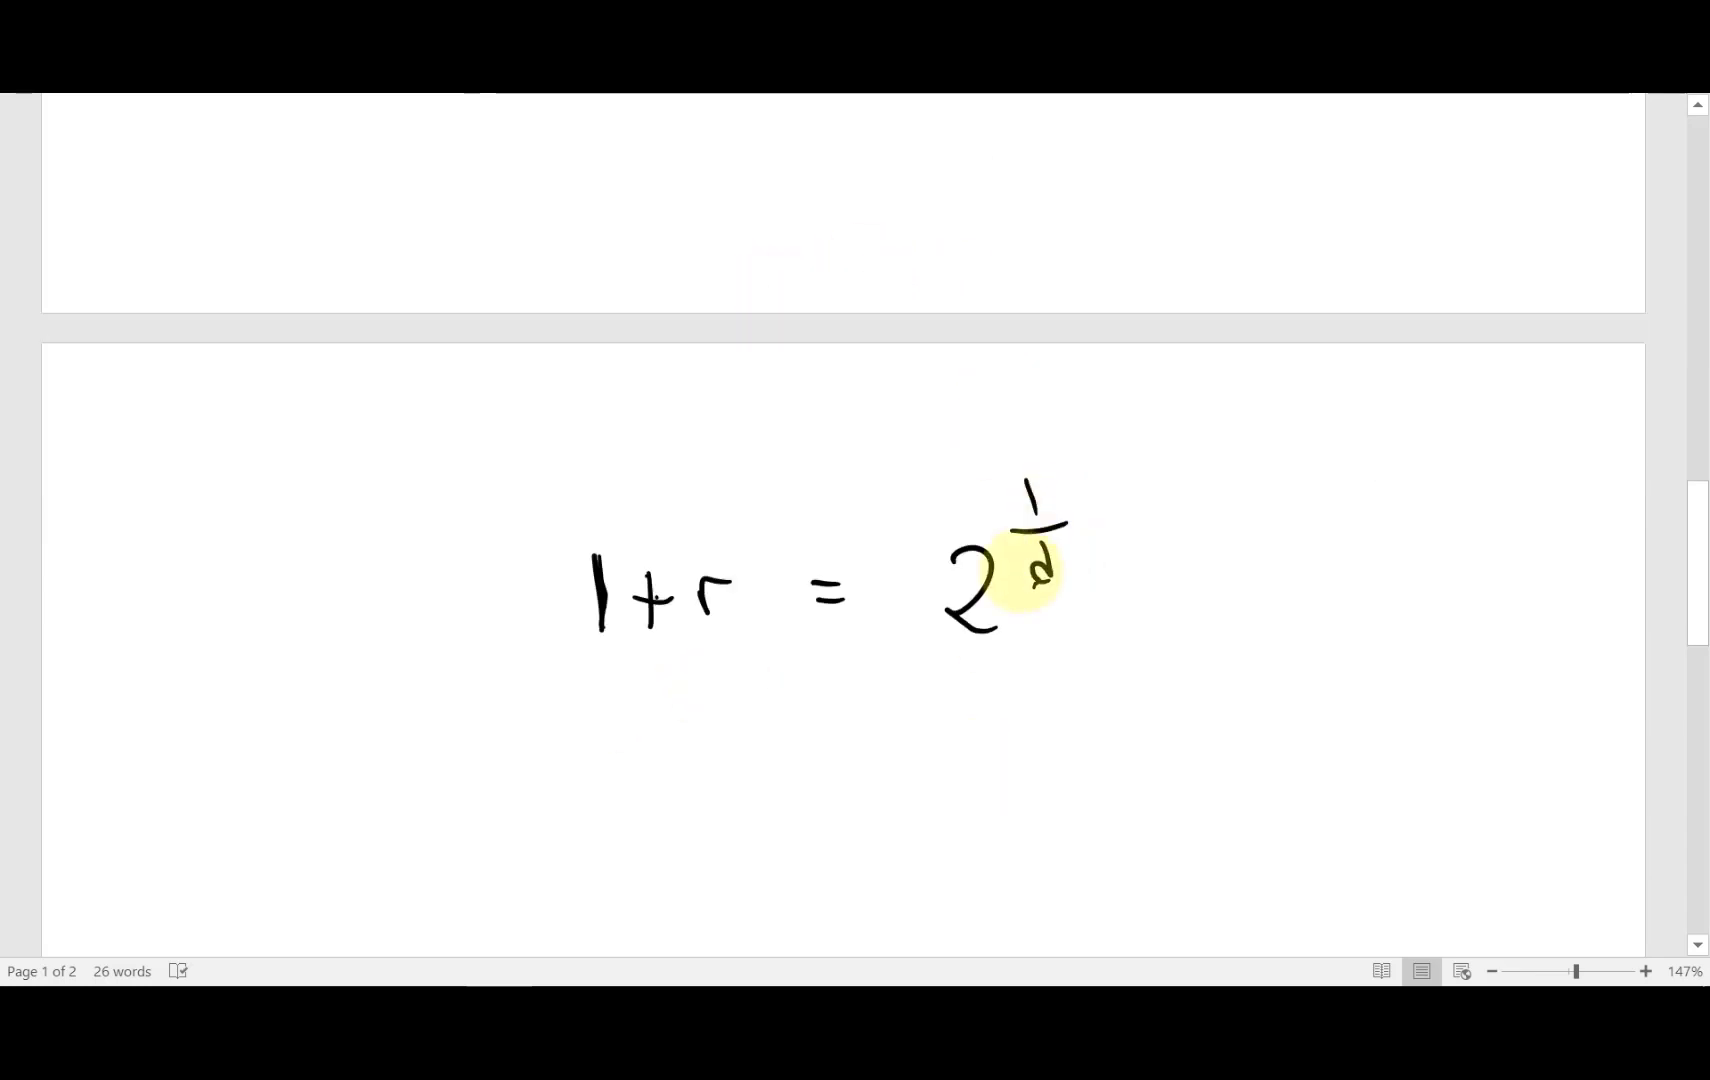
{"action": "scroll", "coordinate": [1040, 570], "scroll_direction": "down", "scroll_amount": 1}
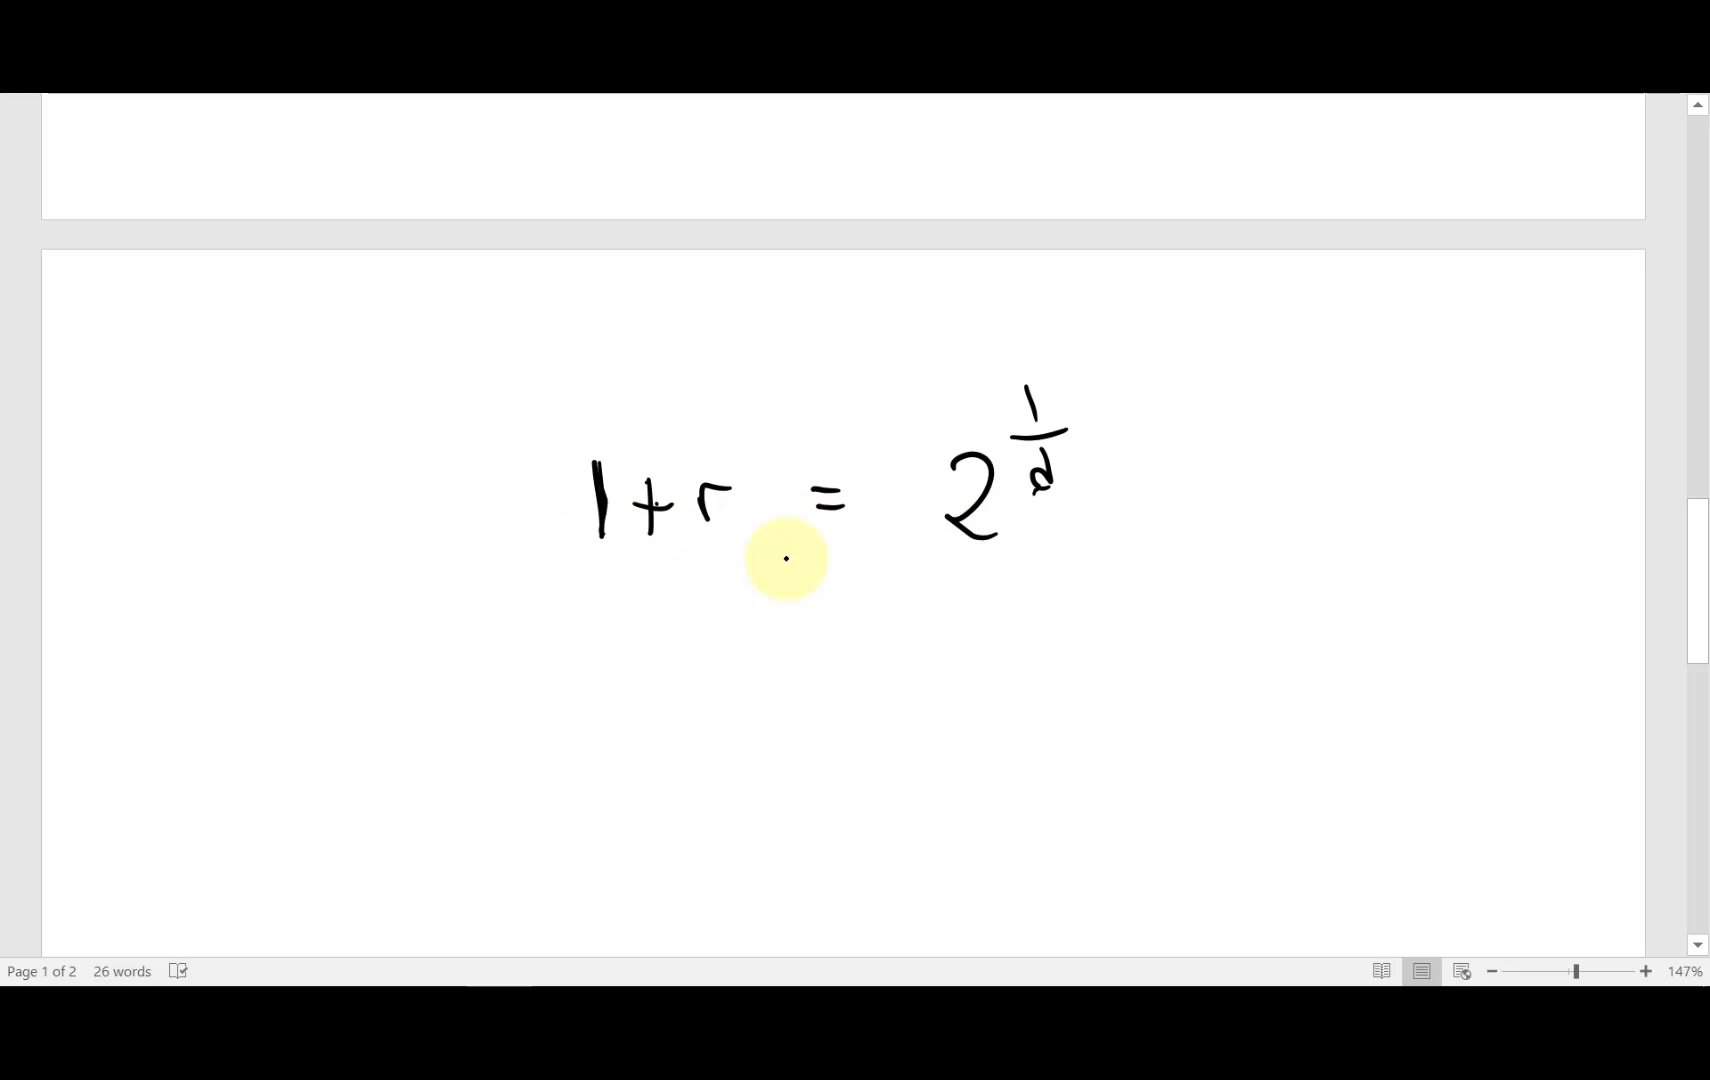
{"action": "mouse_move", "coordinate": [544, 651]}
{"action": "left_mouse_down"}
{"action": "mouse_move", "coordinate": [551, 720]}
{"action": "mouse_move", "coordinate": [586, 730]}
{"action": "left_mouse_up"}
{"action": "left_click_drag", "start_coordinate": [630, 640], "coordinate": [634, 756]}
{"action": "mouse_move", "coordinate": [650, 672]}
{"action": "left_mouse_down"}
{"action": "mouse_move", "coordinate": [651, 718]}
{"action": "mouse_move", "coordinate": [687, 718]}
{"action": "left_mouse_up"}
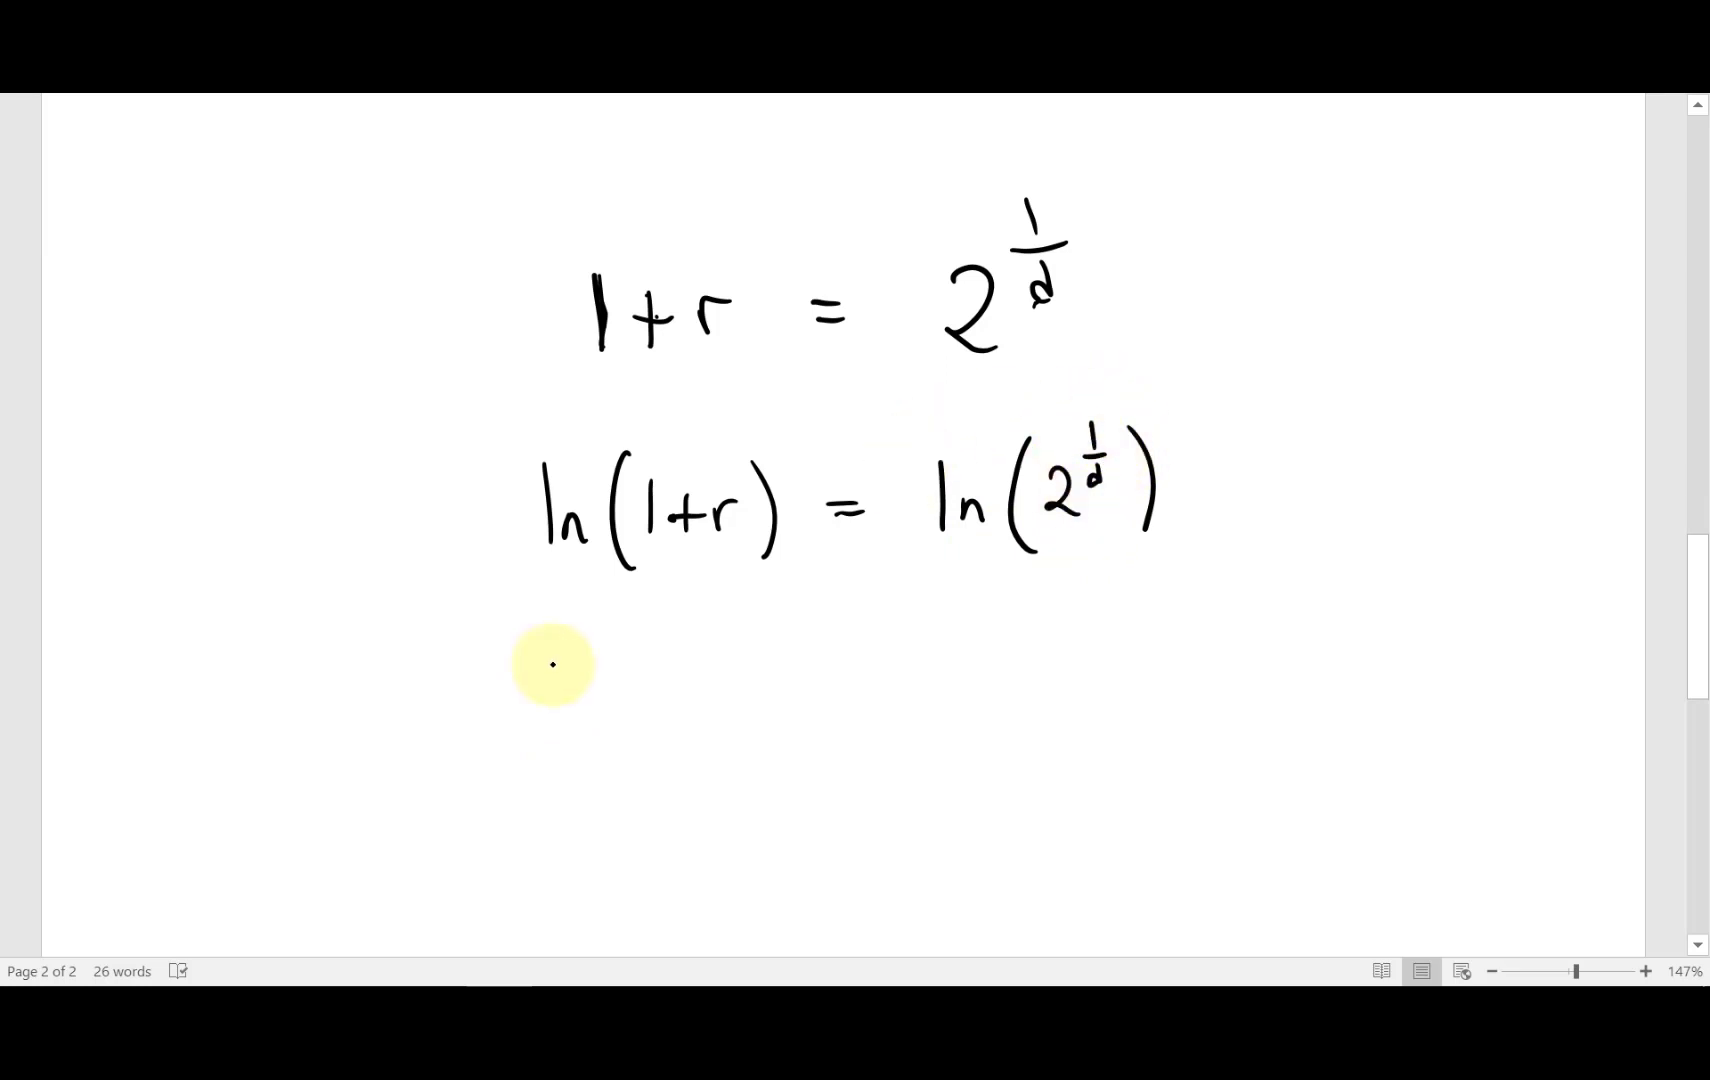
Step: Handwrite ln(1 + r) = (1/d) ln 2 on the next line and solve it below as d = ln 2 / ln(1 + r)
{"action": "left_click_drag", "start_coordinate": [569, 641], "coordinate": [571, 716]}
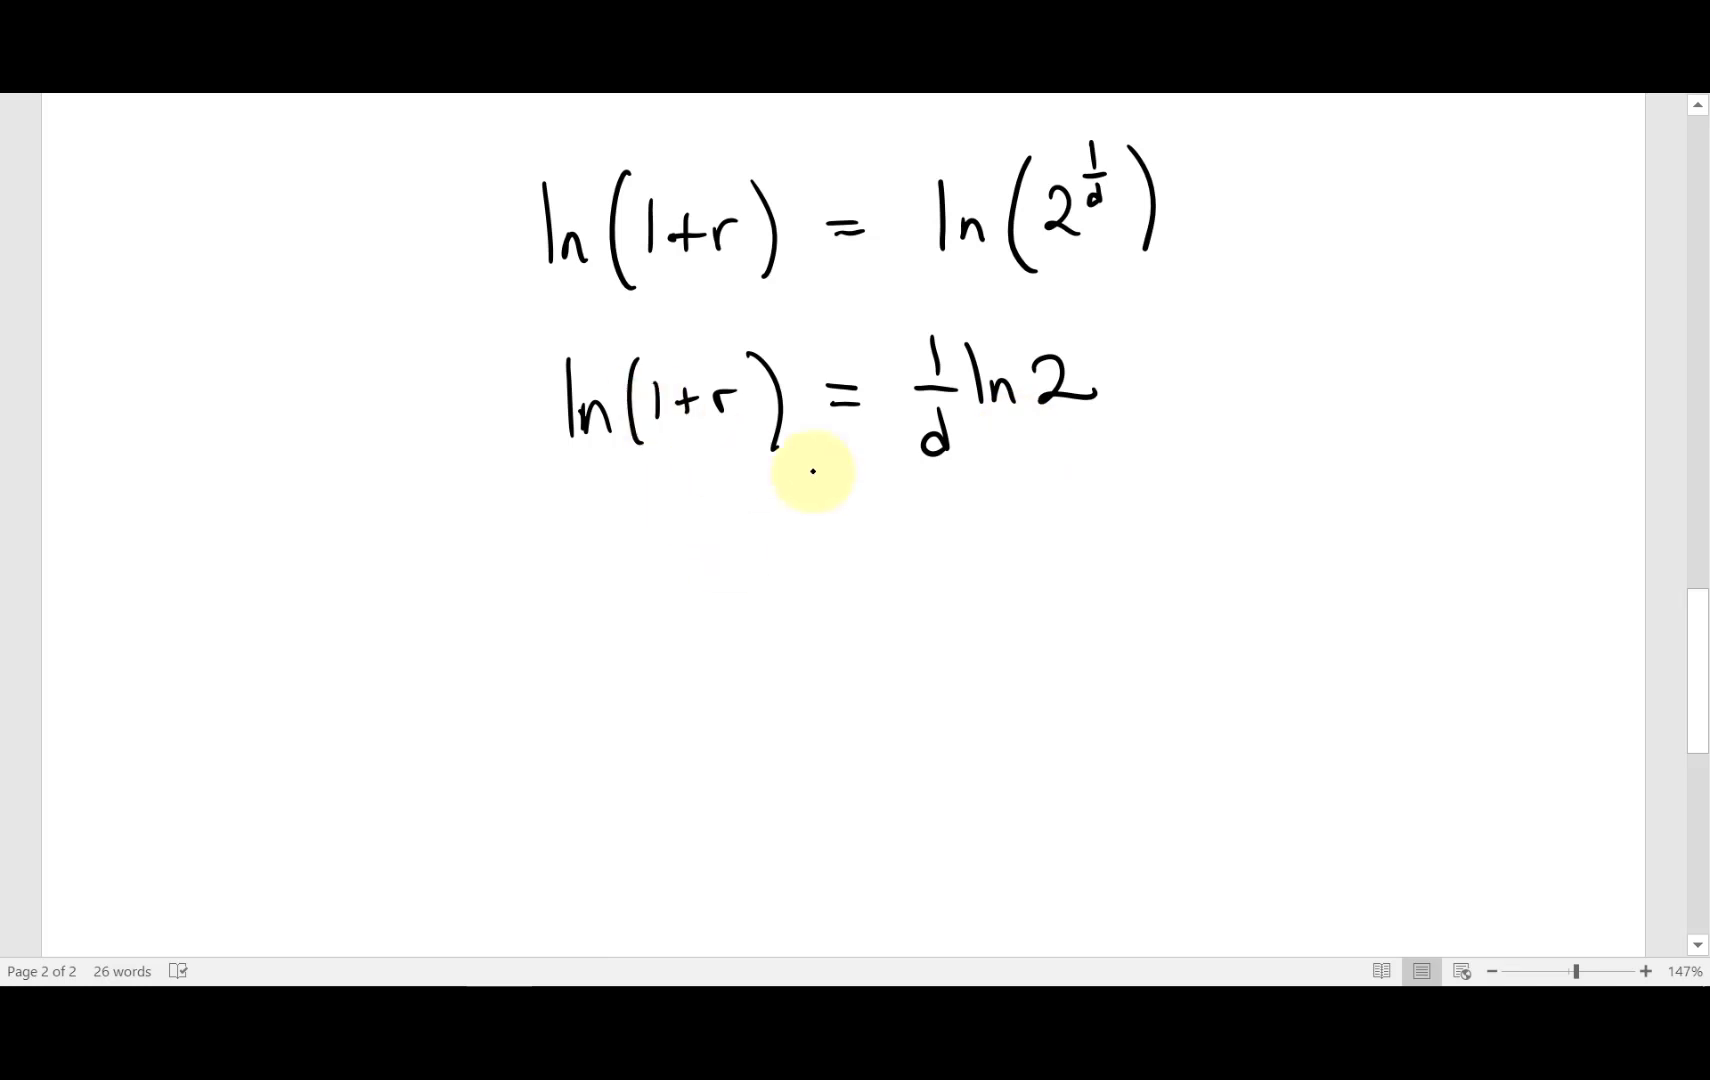
{"action": "mouse_move", "coordinate": [590, 615]}
{"action": "left_mouse_down"}
{"action": "mouse_move", "coordinate": [609, 573]}
{"action": "mouse_move", "coordinate": [613, 642]}
{"action": "mouse_move", "coordinate": [716, 605]}
{"action": "left_mouse_up"}
{"action": "left_click_drag", "start_coordinate": [684, 628], "coordinate": [718, 627]}
{"action": "mouse_move", "coordinate": [830, 545]}
{"action": "left_mouse_down"}
{"action": "mouse_move", "coordinate": [834, 618]}
{"action": "mouse_move", "coordinate": [964, 600]}
{"action": "left_mouse_up"}
{"action": "left_click_drag", "start_coordinate": [795, 638], "coordinate": [993, 630]}
{"action": "mouse_move", "coordinate": [819, 670]}
{"action": "left_mouse_down"}
{"action": "mouse_move", "coordinate": [822, 722]}
{"action": "mouse_move", "coordinate": [884, 742]}
{"action": "mouse_move", "coordinate": [961, 700]}
{"action": "left_mouse_up"}
{"action": "mouse_move", "coordinate": [974, 693]}
{"action": "left_mouse_down"}
{"action": "mouse_move", "coordinate": [976, 710]}
{"action": "mouse_move", "coordinate": [992, 690]}
{"action": "left_mouse_up"}
{"action": "left_click_drag", "start_coordinate": [1022, 655], "coordinate": [1030, 733]}
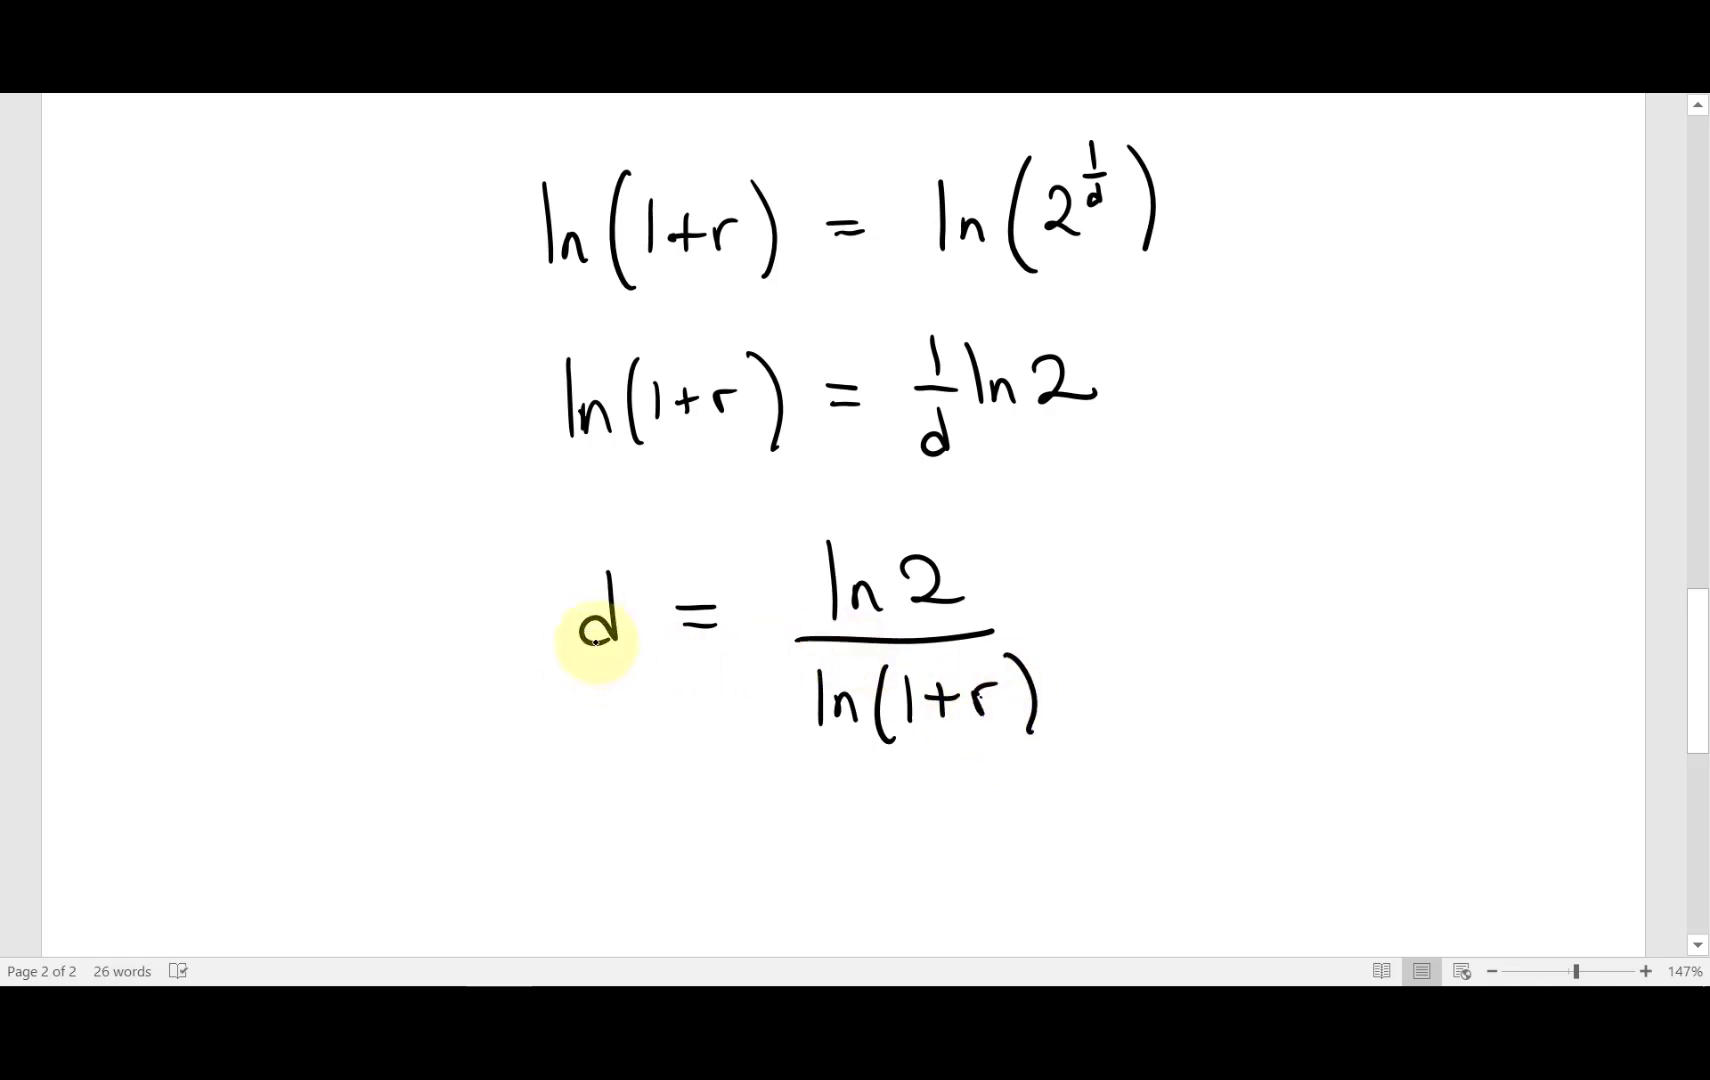
Step: Handwrite if r = .32 → d = ln 2 / ln(1.32) = 2.5 and the conclusion that the number of cases double every 2.5 days
{"action": "scroll", "coordinate": [596, 637], "scroll_direction": "down", "scroll_amount": 3}
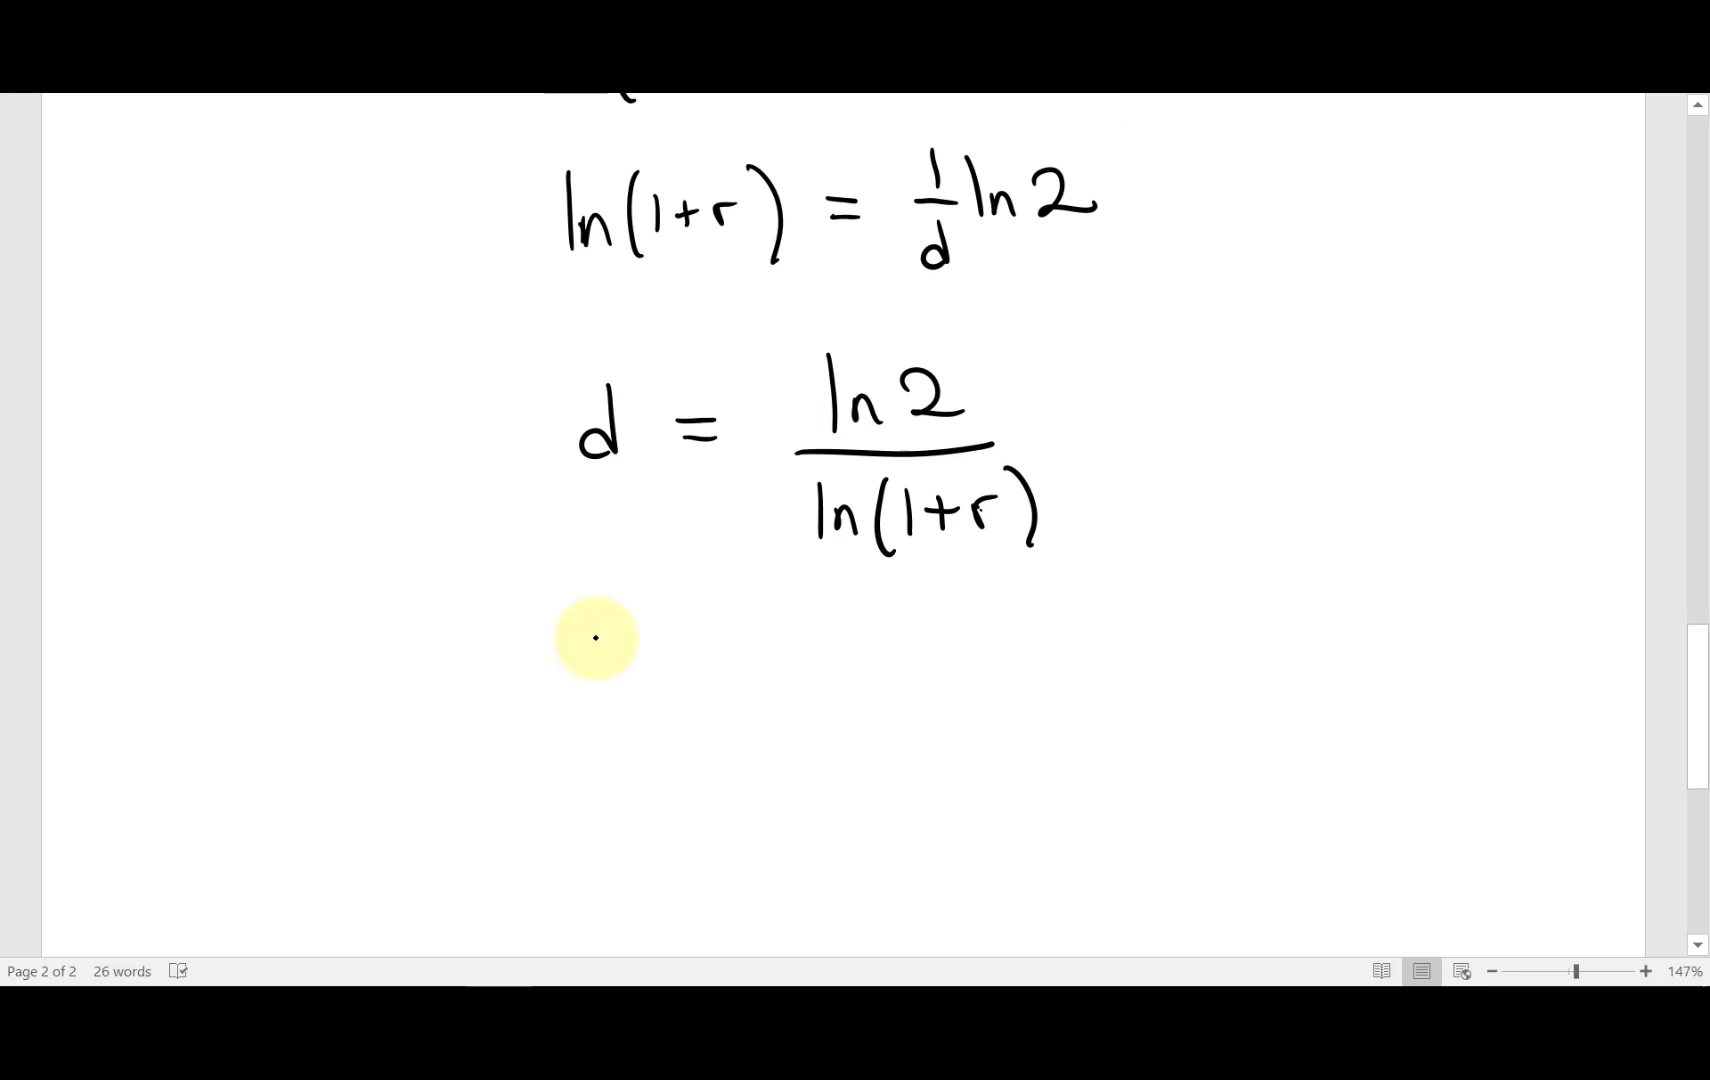
{"action": "mouse_move", "coordinate": [340, 660]}
{"action": "left_mouse_down"}
{"action": "mouse_move", "coordinate": [870, 679]}
{"action": "mouse_move", "coordinate": [885, 698]}
{"action": "mouse_move", "coordinate": [1072, 722]}
{"action": "left_mouse_up"}
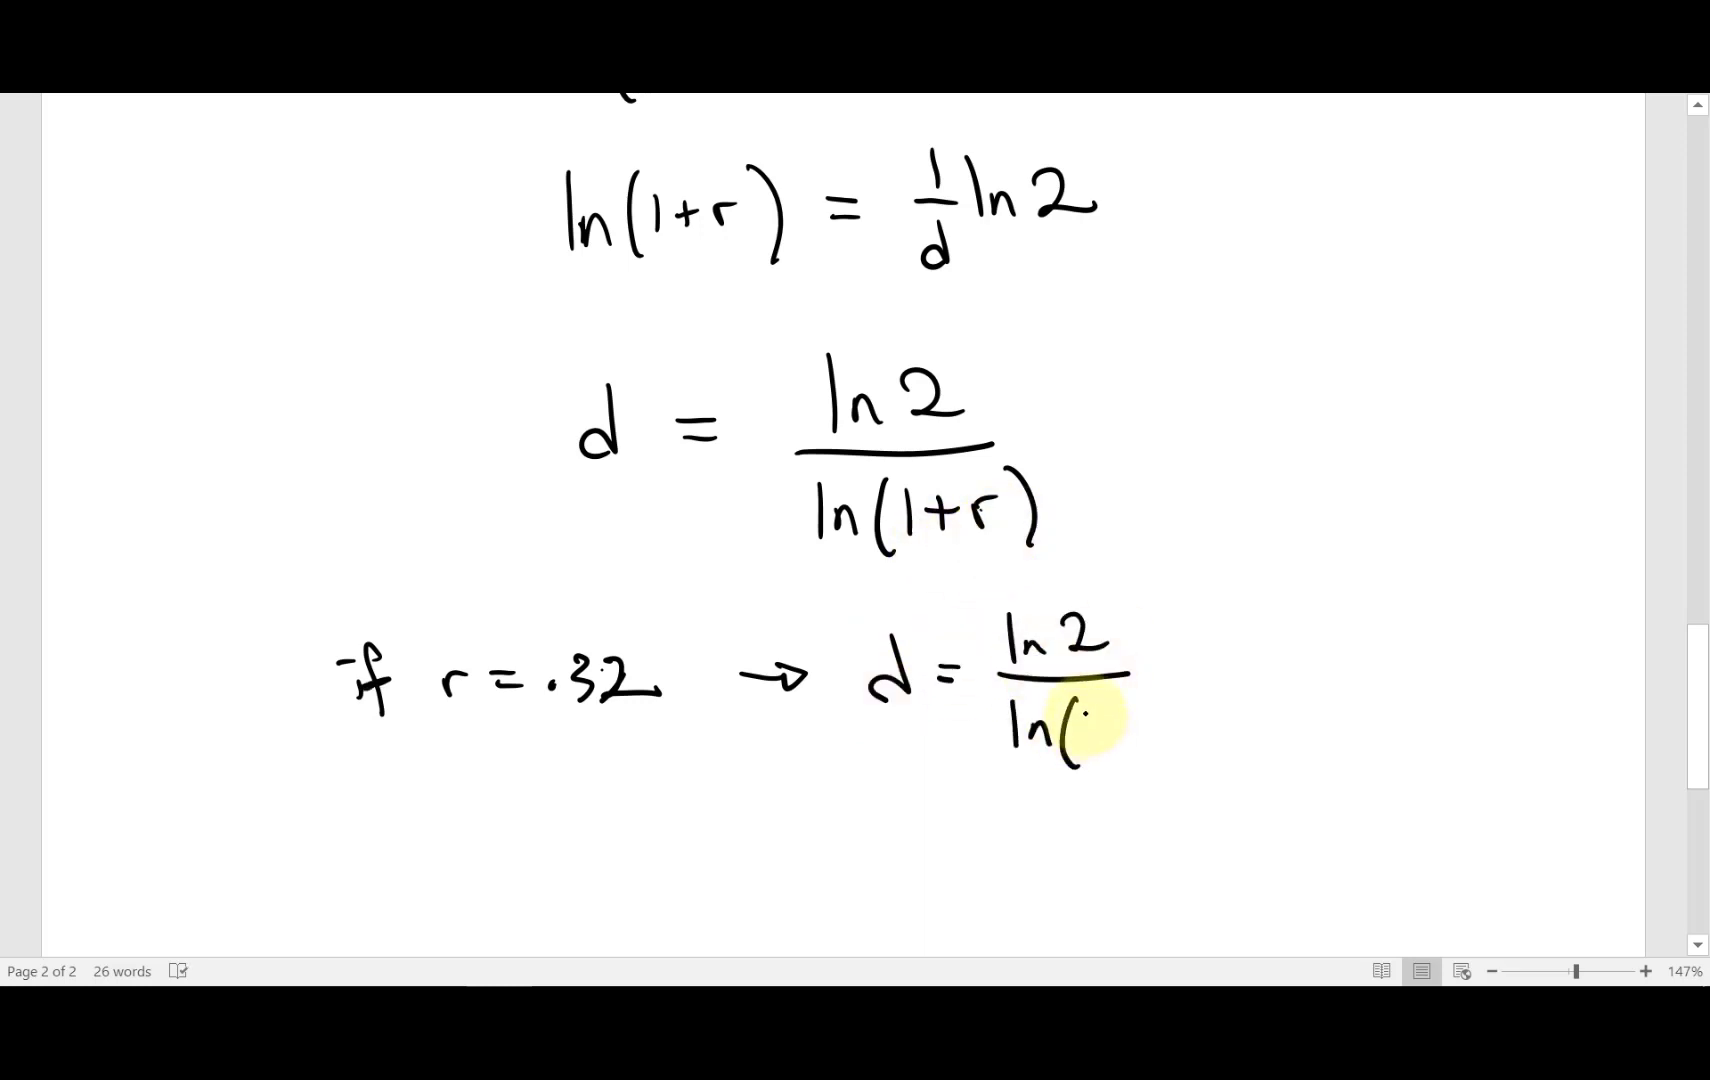
{"action": "mouse_move", "coordinate": [1095, 722]}
{"action": "left_mouse_down"}
{"action": "mouse_move", "coordinate": [1246, 678]}
{"action": "mouse_move", "coordinate": [1346, 686]}
{"action": "mouse_move", "coordinate": [1392, 622]}
{"action": "left_mouse_up"}
{"action": "left_click", "coordinate": [1327, 676]}
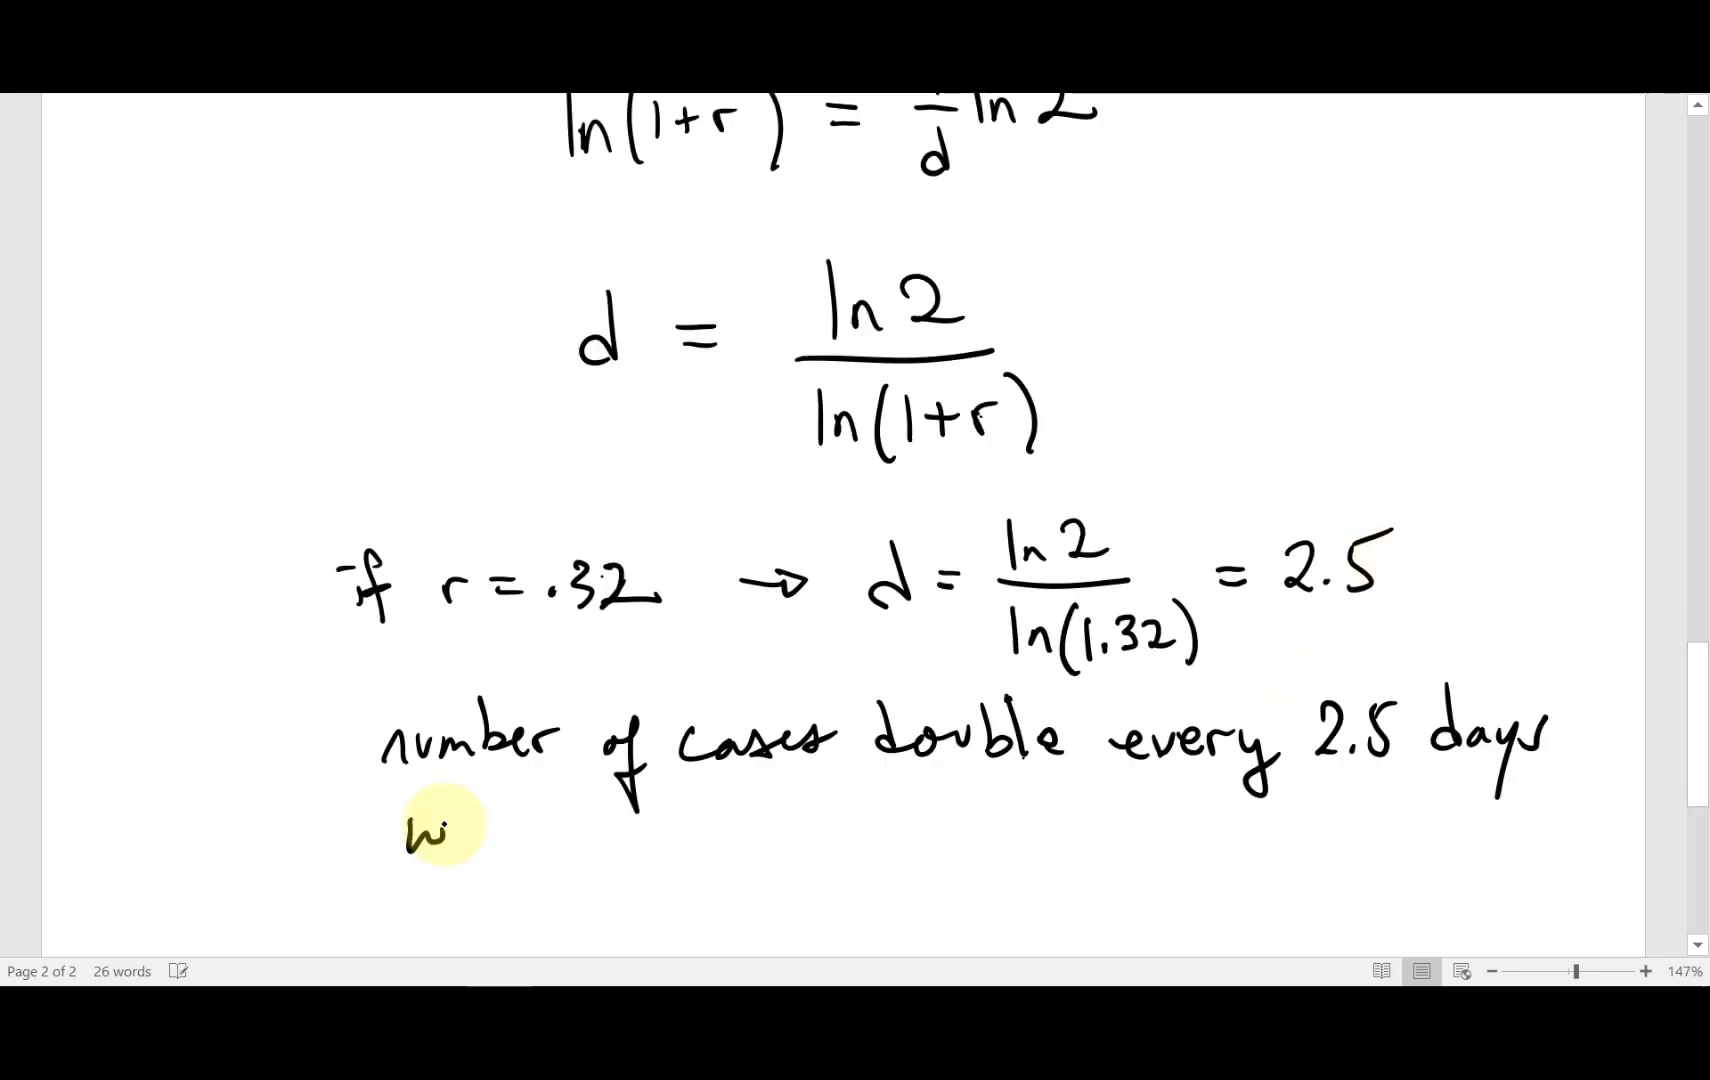
{"action": "mouse_move", "coordinate": [443, 832]}
{"action": "left_mouse_down"}
{"action": "mouse_move", "coordinate": [688, 850]}
{"action": "mouse_move", "coordinate": [691, 802]}
{"action": "mouse_move", "coordinate": [700, 840]}
{"action": "mouse_move", "coordinate": [715, 785]}
{"action": "left_mouse_up"}
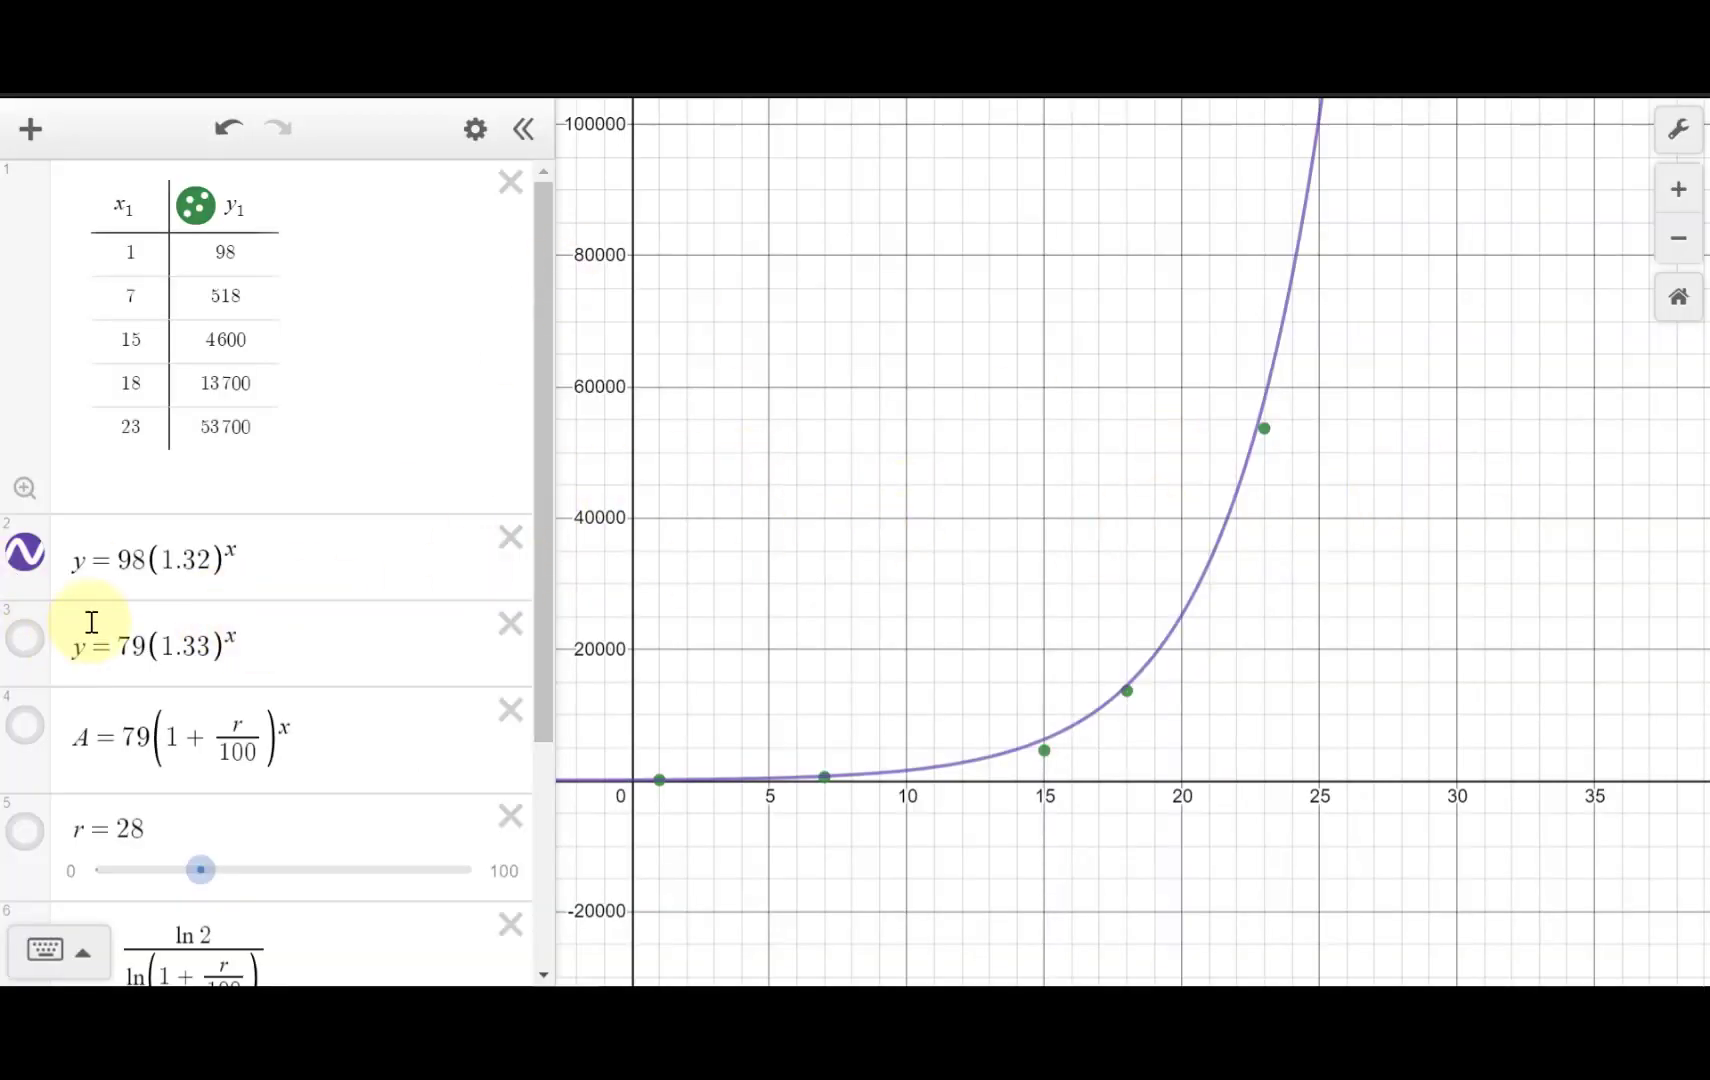
Step: In Desmos, show the y = 79(1.33)^x curve and read the point near x = 25 on y = 98(1.32)^x
{"action": "left_click", "coordinate": [26, 640]}
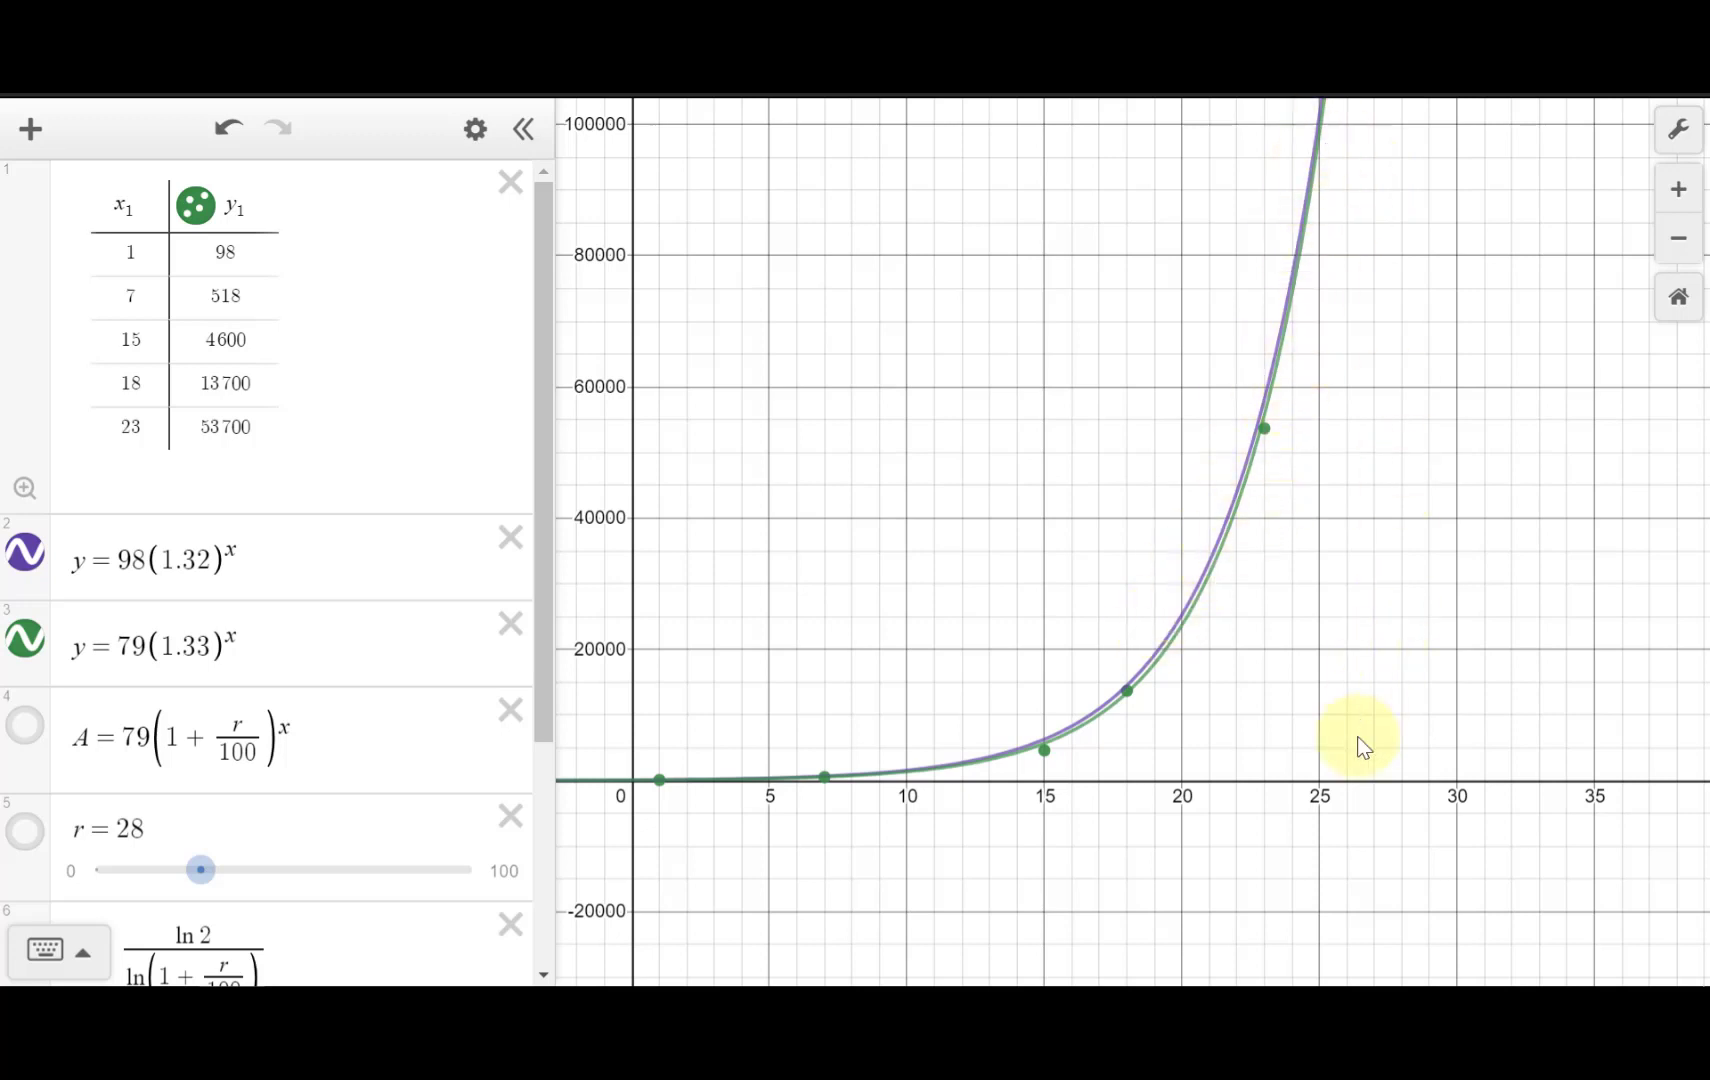
{"action": "left_click", "coordinate": [1319, 122]}
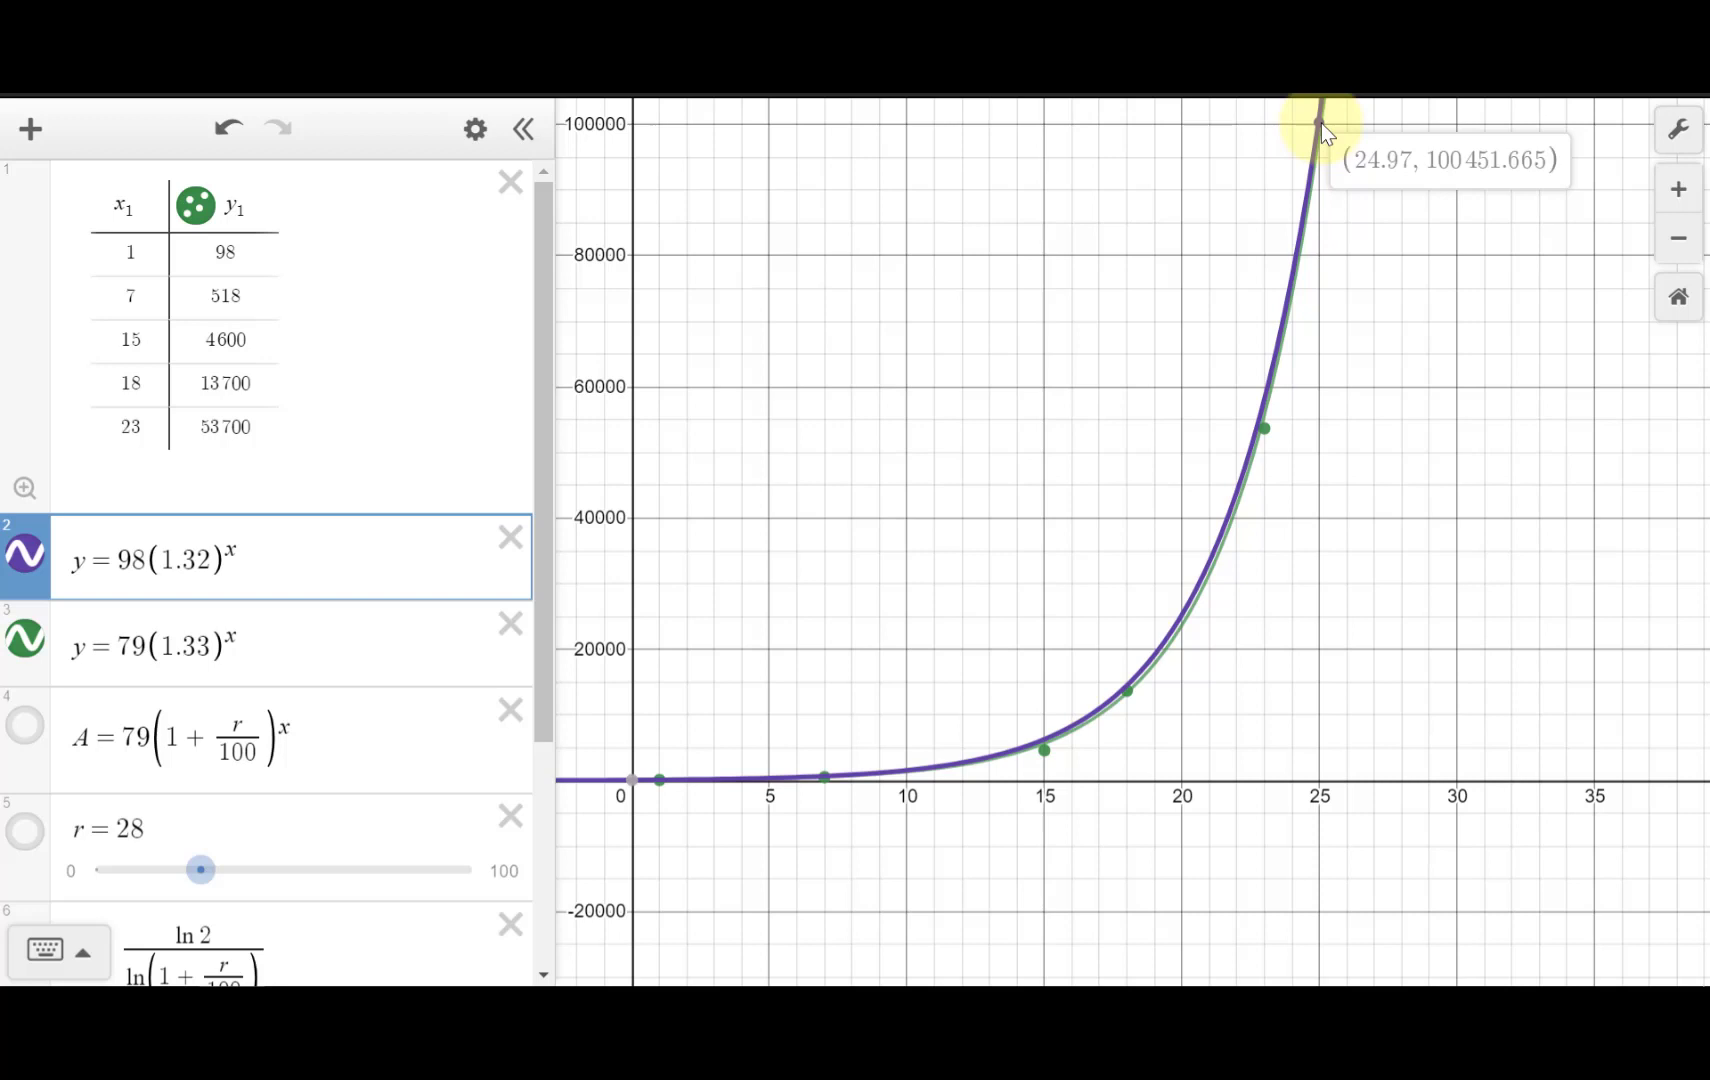
{"action": "left_click", "coordinate": [1321, 123]}
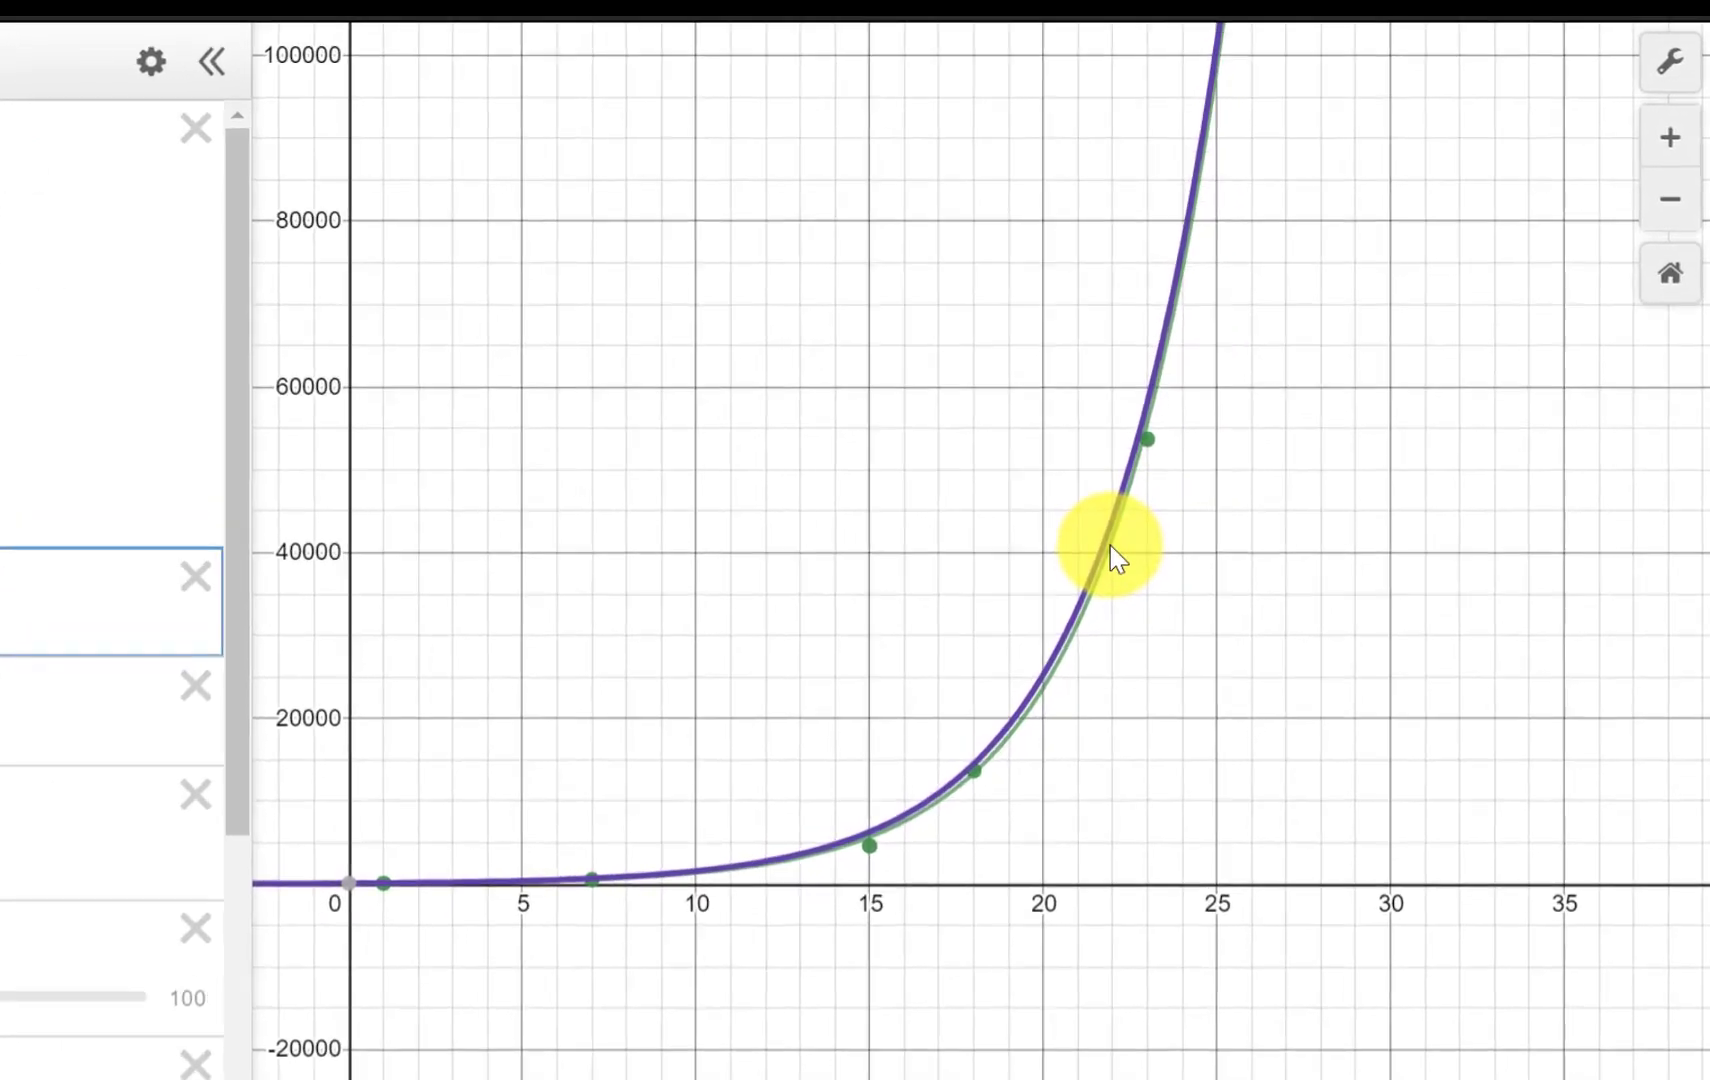
Step: Trace the y = 98(1.32)^x curve near x = 22, 20 and 15 to compare case counts a few days apart
{"action": "left_click", "coordinate": [1170, 497]}
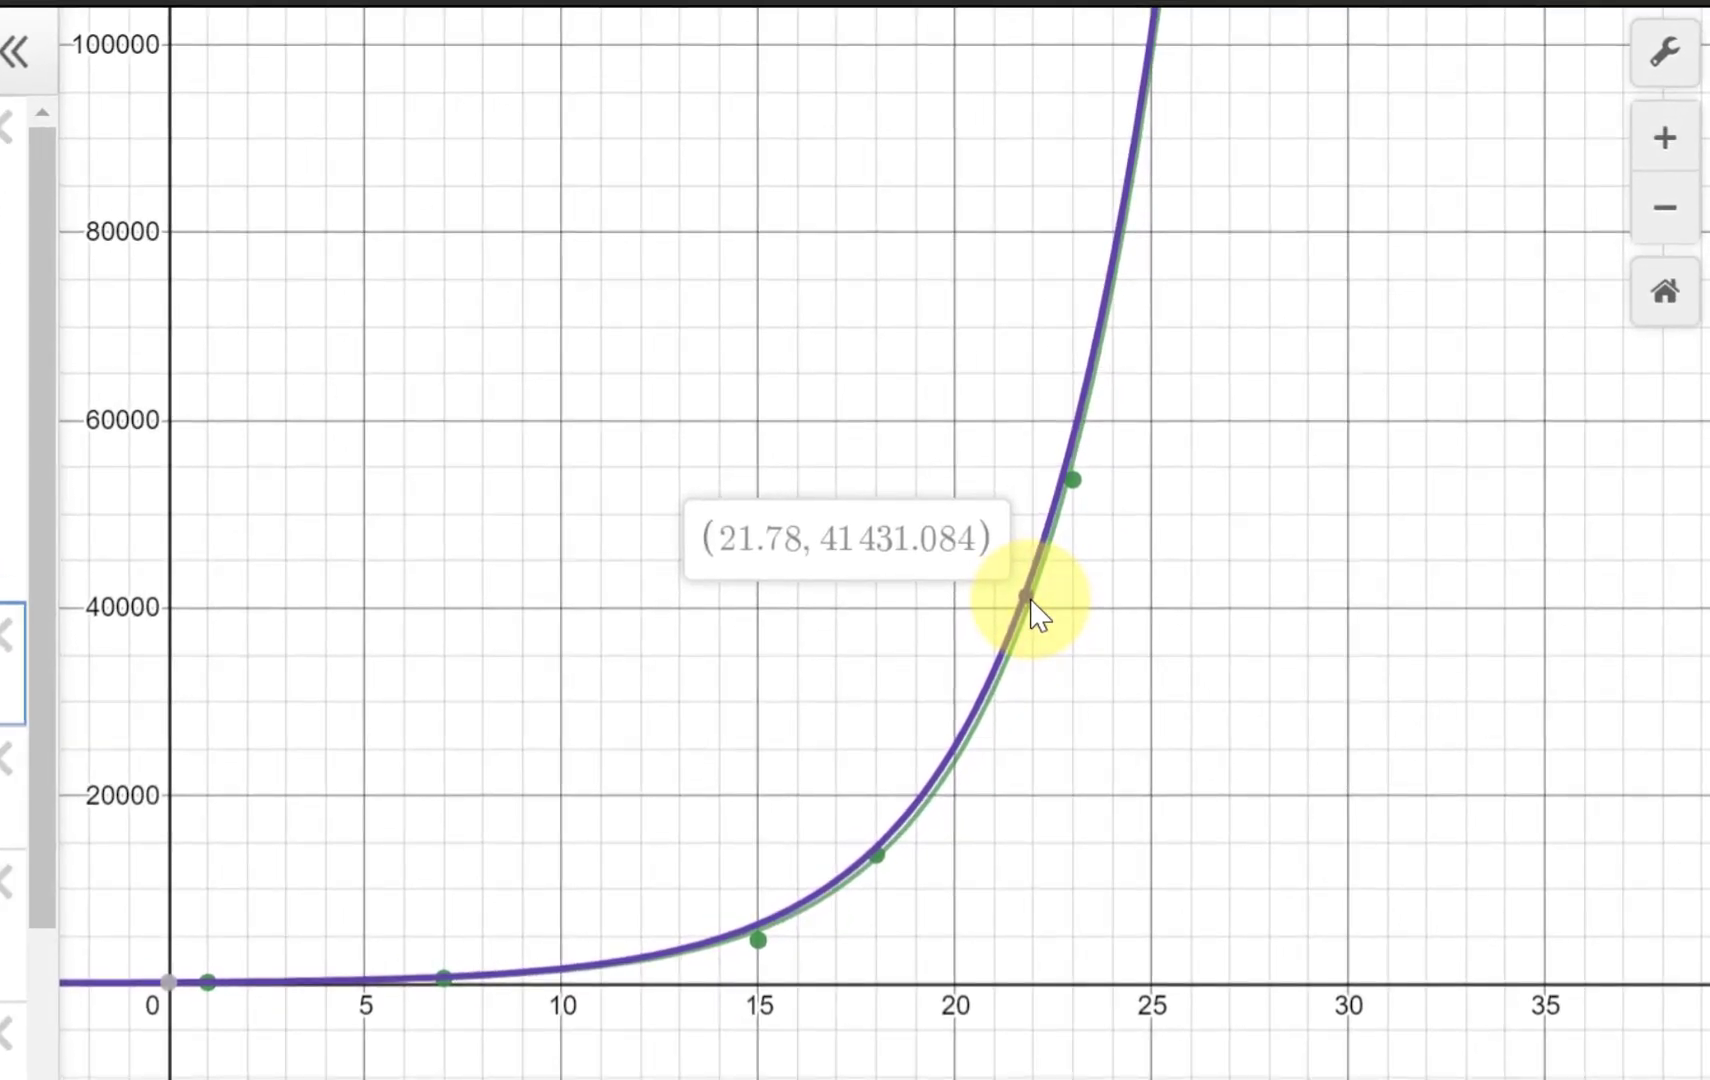
{"action": "mouse_move", "coordinate": [1032, 605]}
{"action": "left_mouse_down"}
{"action": "mouse_move", "coordinate": [1130, 252]}
{"action": "mouse_move", "coordinate": [1080, 492]}
{"action": "mouse_move", "coordinate": [1053, 573]}
{"action": "mouse_move", "coordinate": [1125, 275]}
{"action": "mouse_move", "coordinate": [973, 813]}
{"action": "mouse_move", "coordinate": [986, 787]}
{"action": "left_mouse_up"}
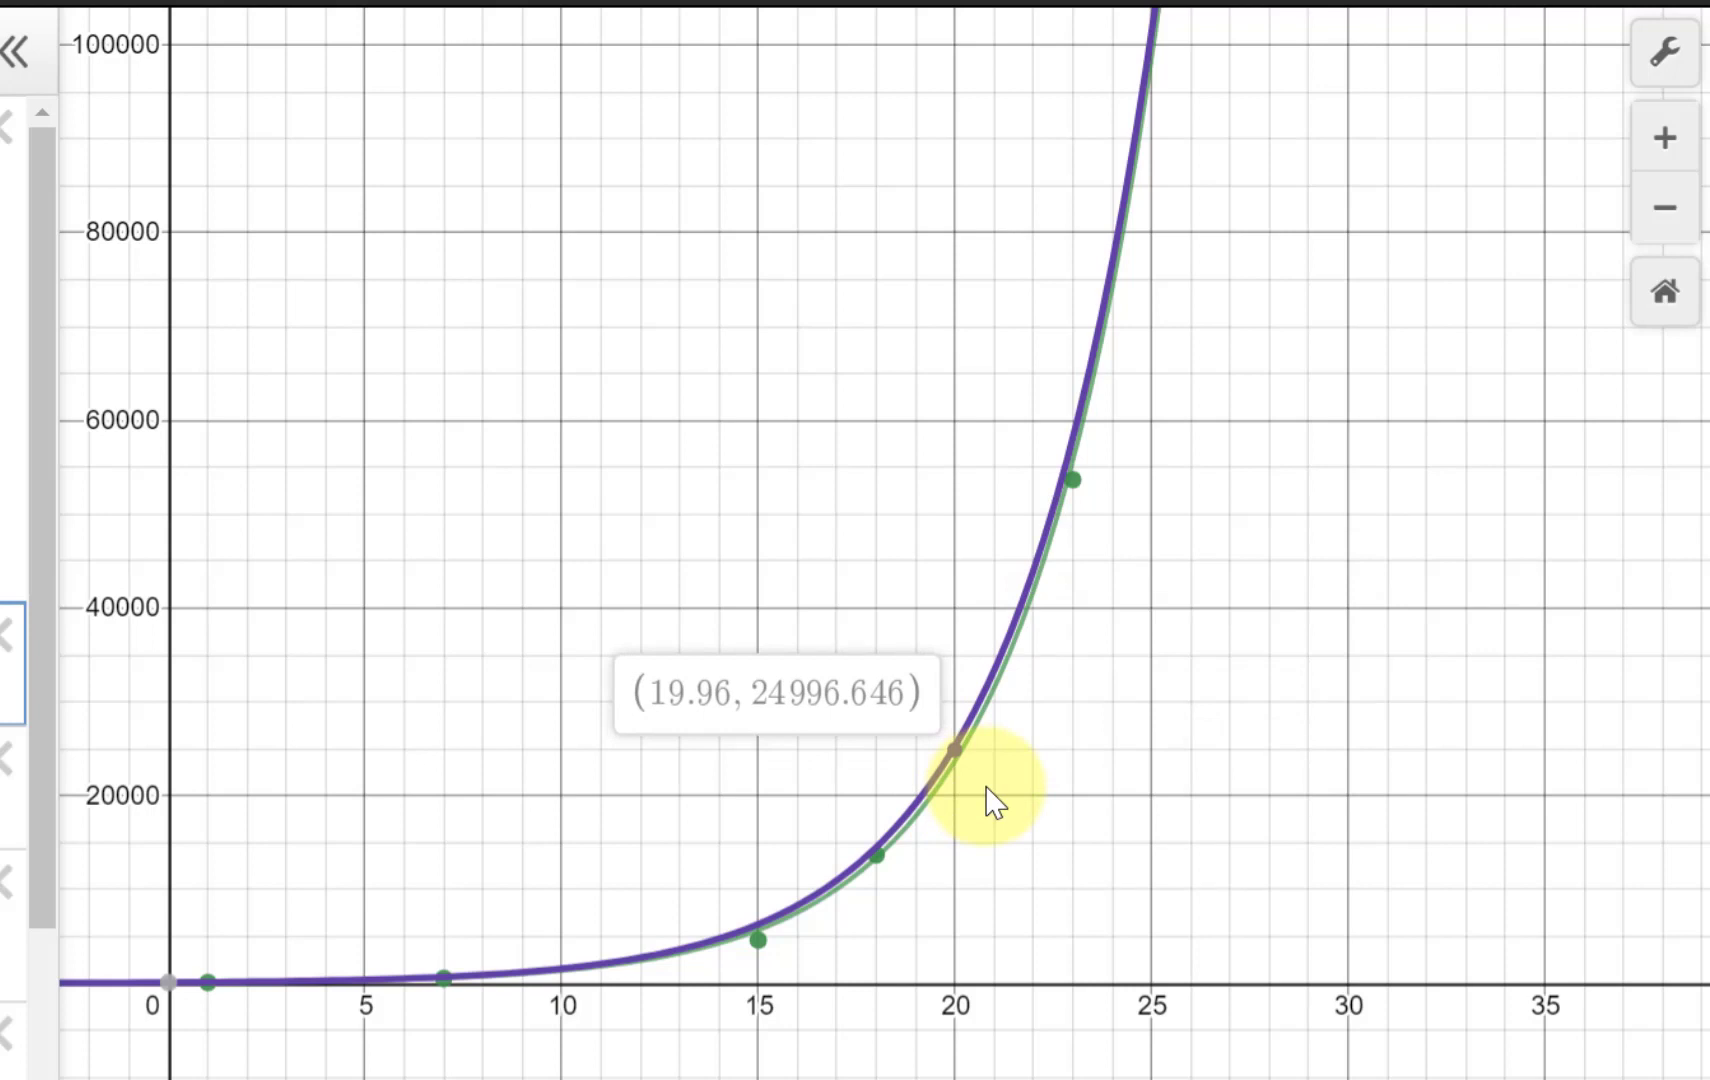
{"action": "mouse_move", "coordinate": [985, 787]}
{"action": "left_mouse_down"}
{"action": "mouse_move", "coordinate": [1034, 714]}
{"action": "mouse_move", "coordinate": [991, 781]}
{"action": "left_mouse_up"}
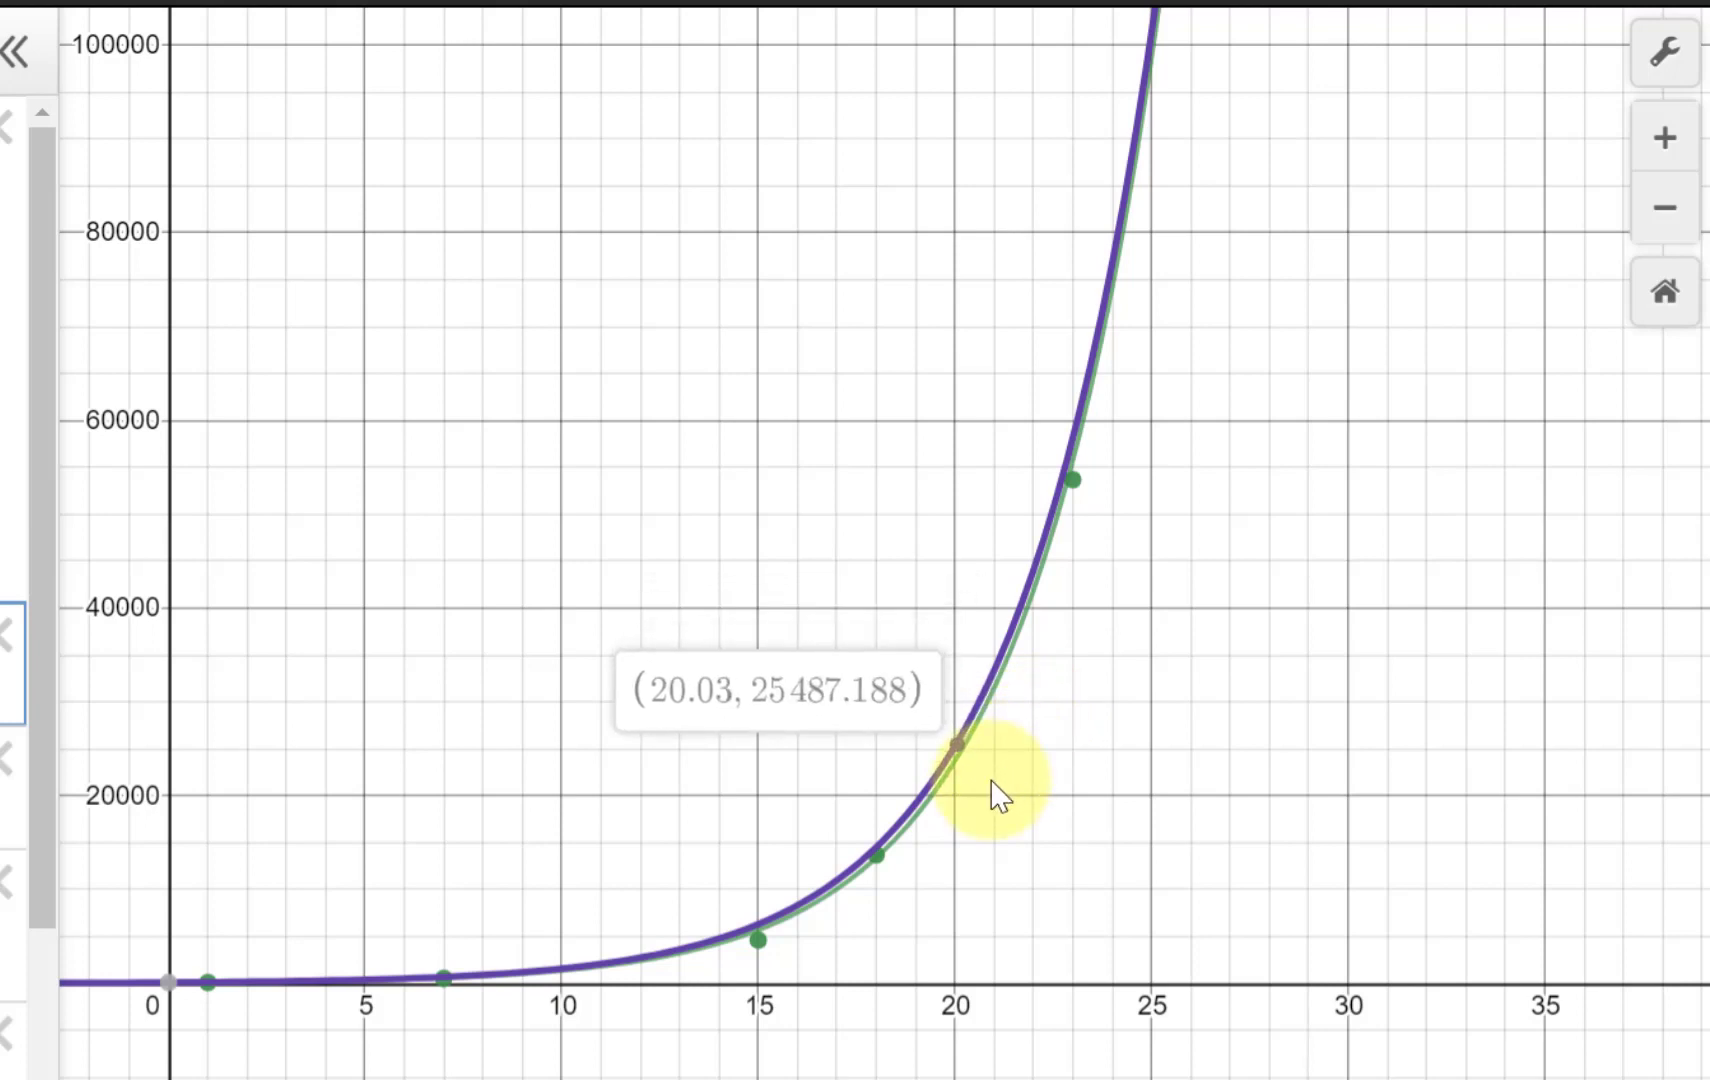
{"action": "mouse_move", "coordinate": [991, 781]}
{"action": "left_mouse_down"}
{"action": "mouse_move", "coordinate": [1089, 543]}
{"action": "mouse_move", "coordinate": [1002, 805]}
{"action": "mouse_move", "coordinate": [1069, 537]}
{"action": "mouse_move", "coordinate": [1027, 706]}
{"action": "mouse_move", "coordinate": [945, 868]}
{"action": "mouse_move", "coordinate": [868, 970]}
{"action": "mouse_move", "coordinate": [755, 1023]}
{"action": "left_mouse_up"}
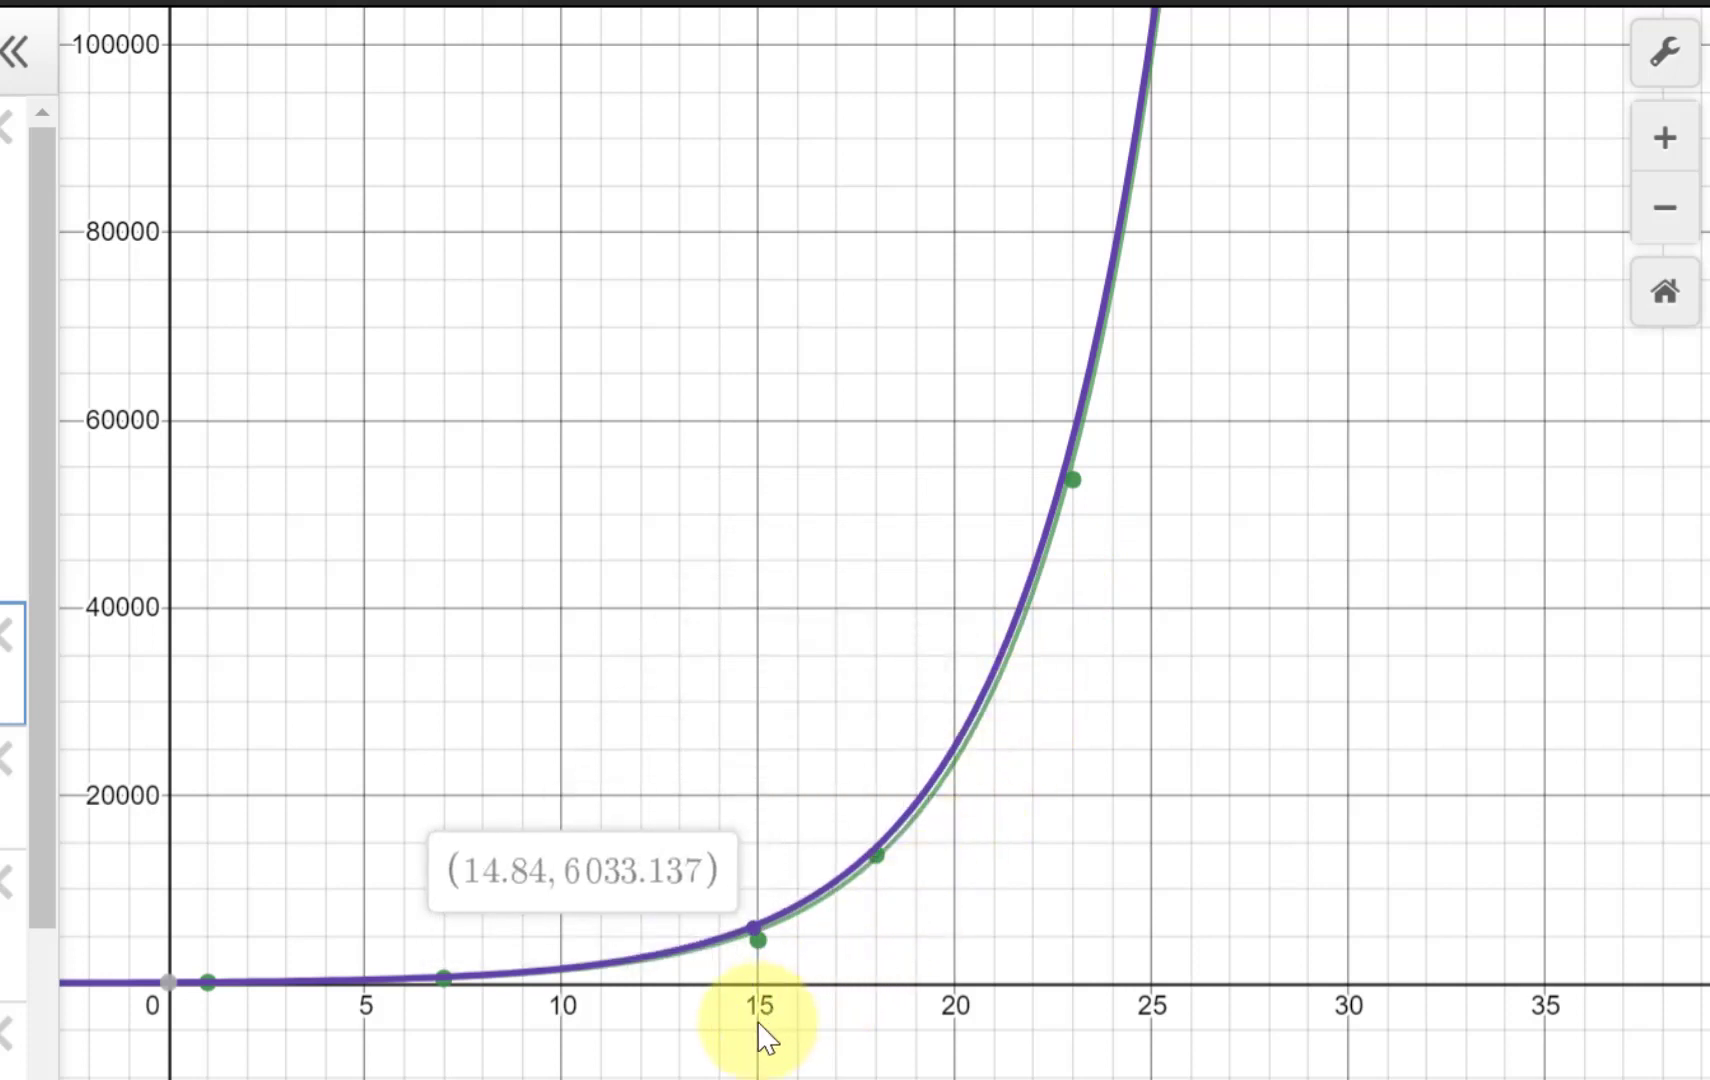
{"action": "mouse_move", "coordinate": [758, 1025]}
{"action": "left_mouse_down"}
{"action": "mouse_move", "coordinate": [880, 978]}
{"action": "mouse_move", "coordinate": [832, 1008]}
{"action": "mouse_move", "coordinate": [985, 895]}
{"action": "mouse_move", "coordinate": [1126, 580]}
{"action": "mouse_move", "coordinate": [1177, 393]}
{"action": "left_mouse_up"}
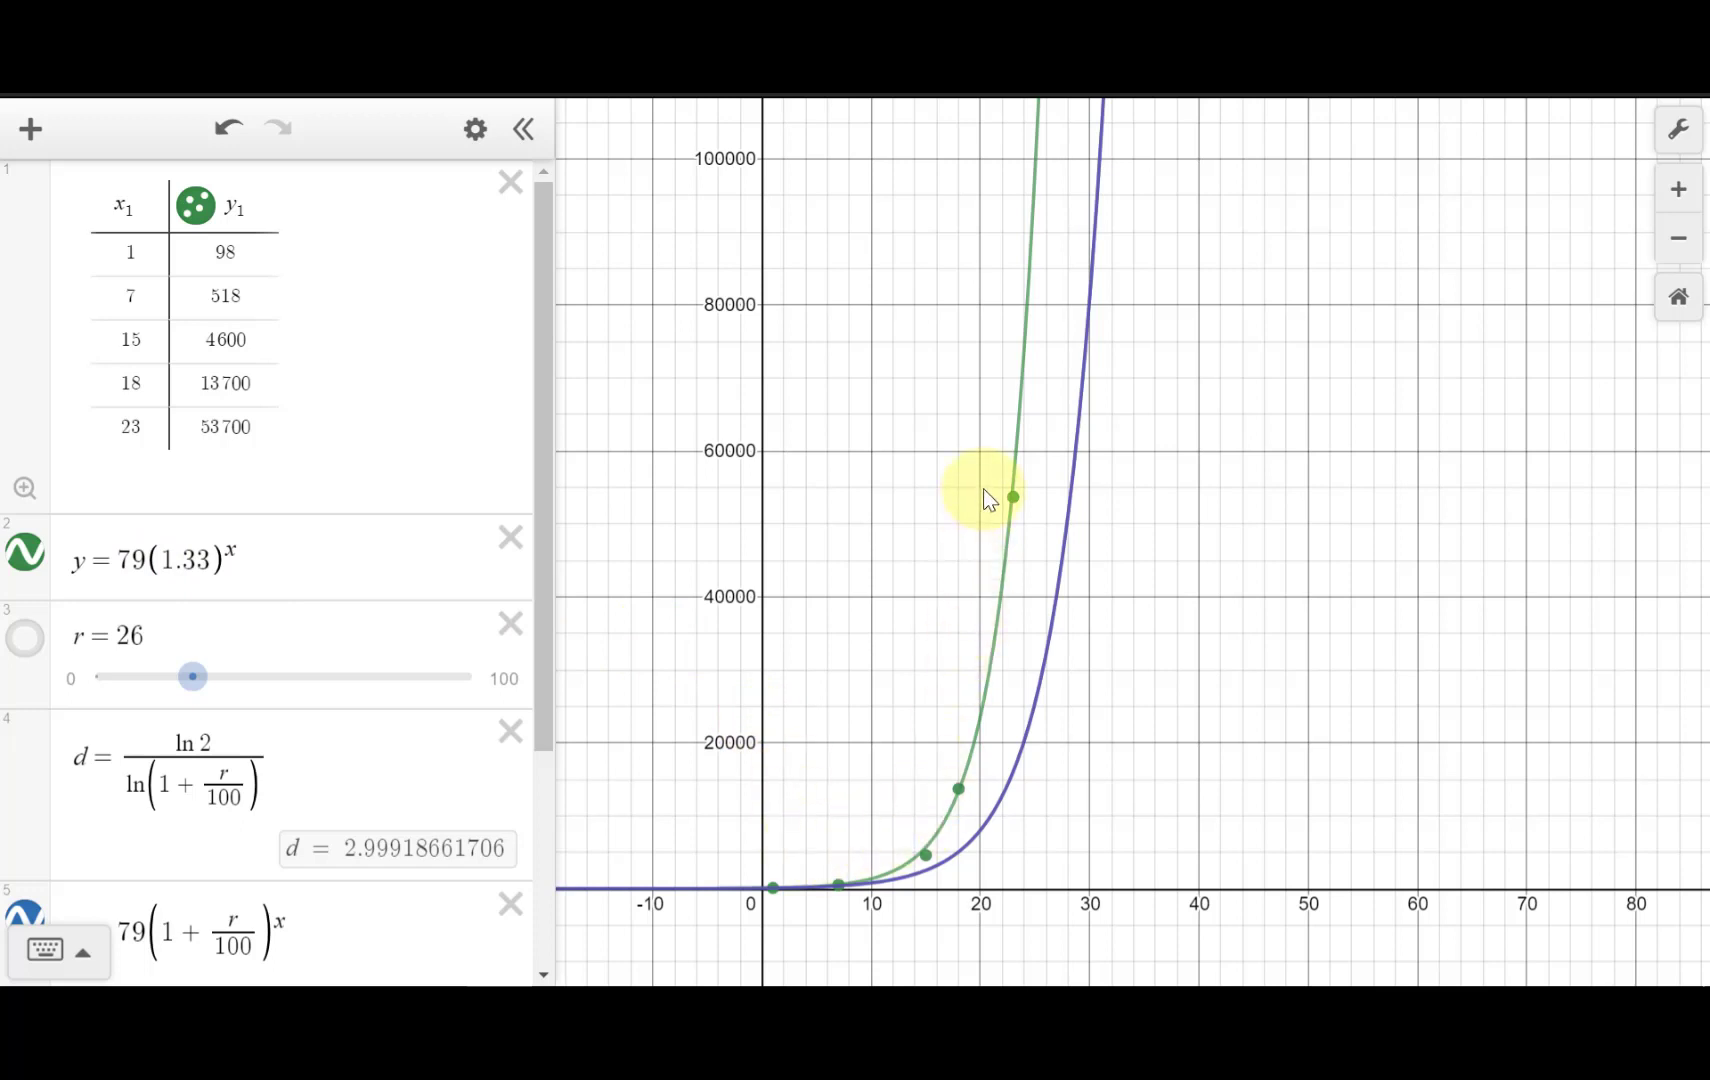
Step: Raise the growth rate r to 32 and then 33 to match the adjustable curves to y = 79(1.33)^x
{"action": "left_click", "coordinate": [1014, 497]}
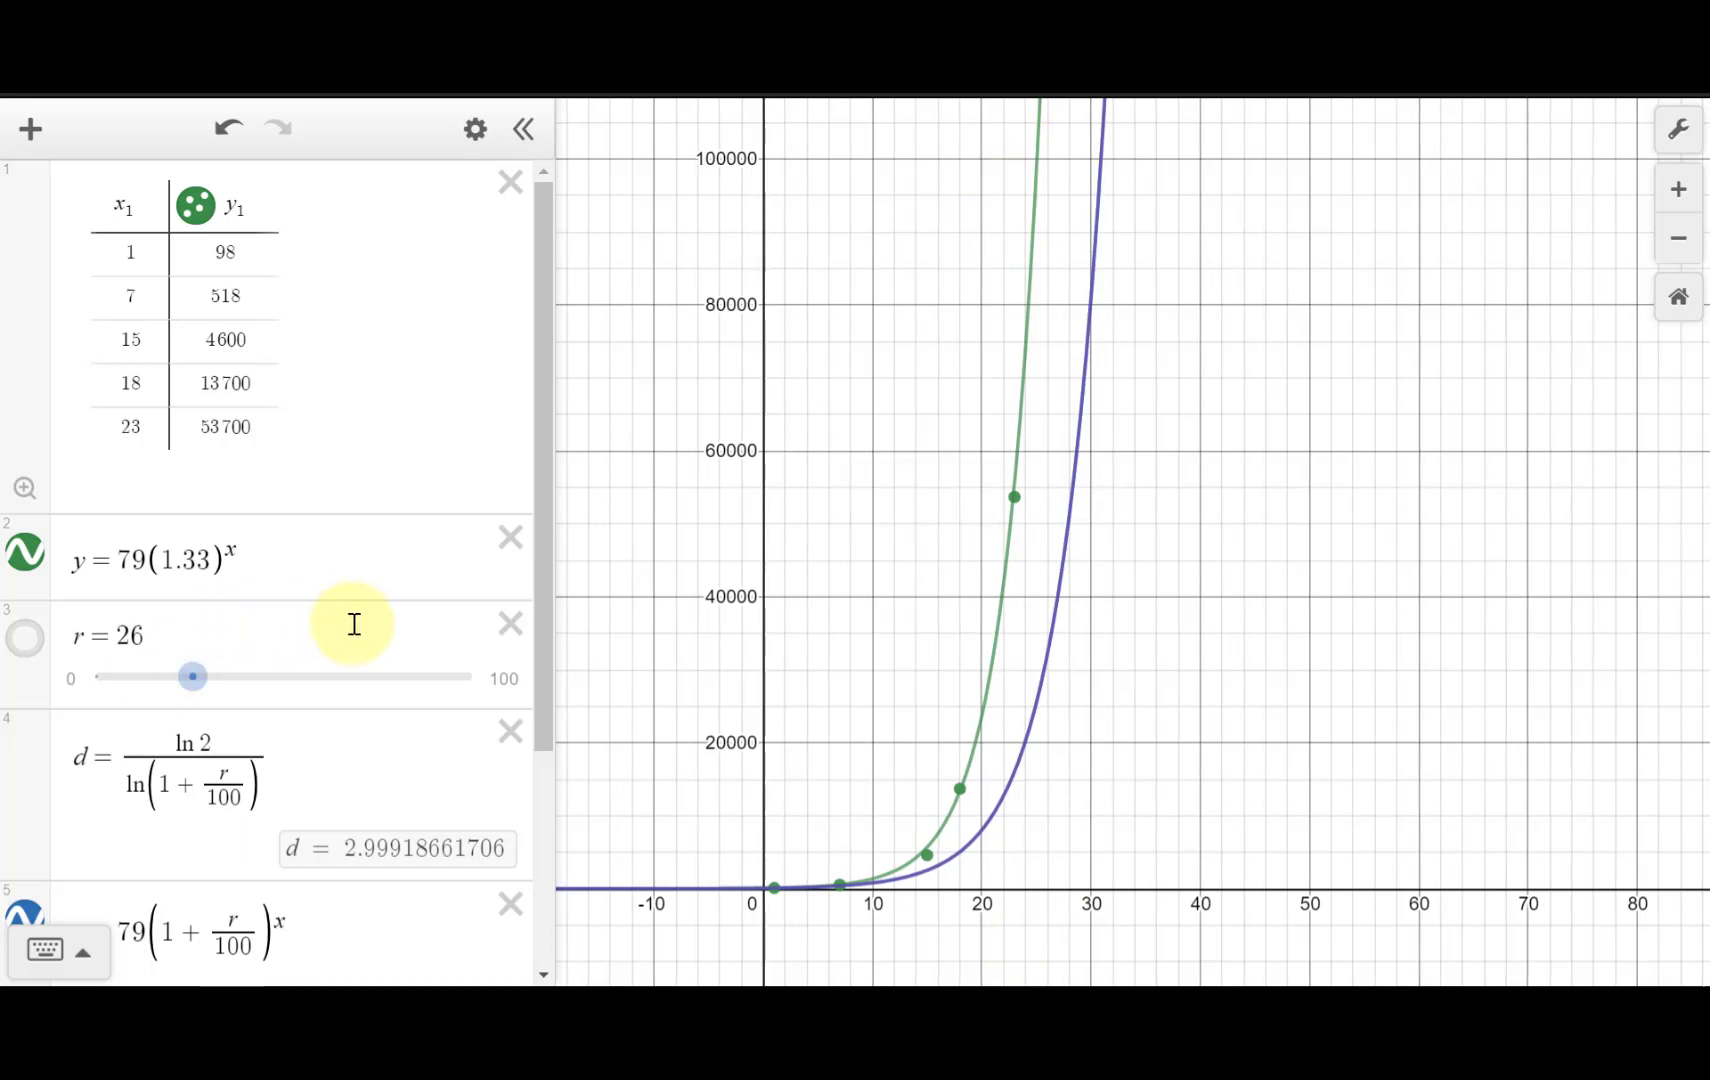
{"action": "scroll", "coordinate": [351, 622], "scroll_direction": "down", "scroll_amount": 2}
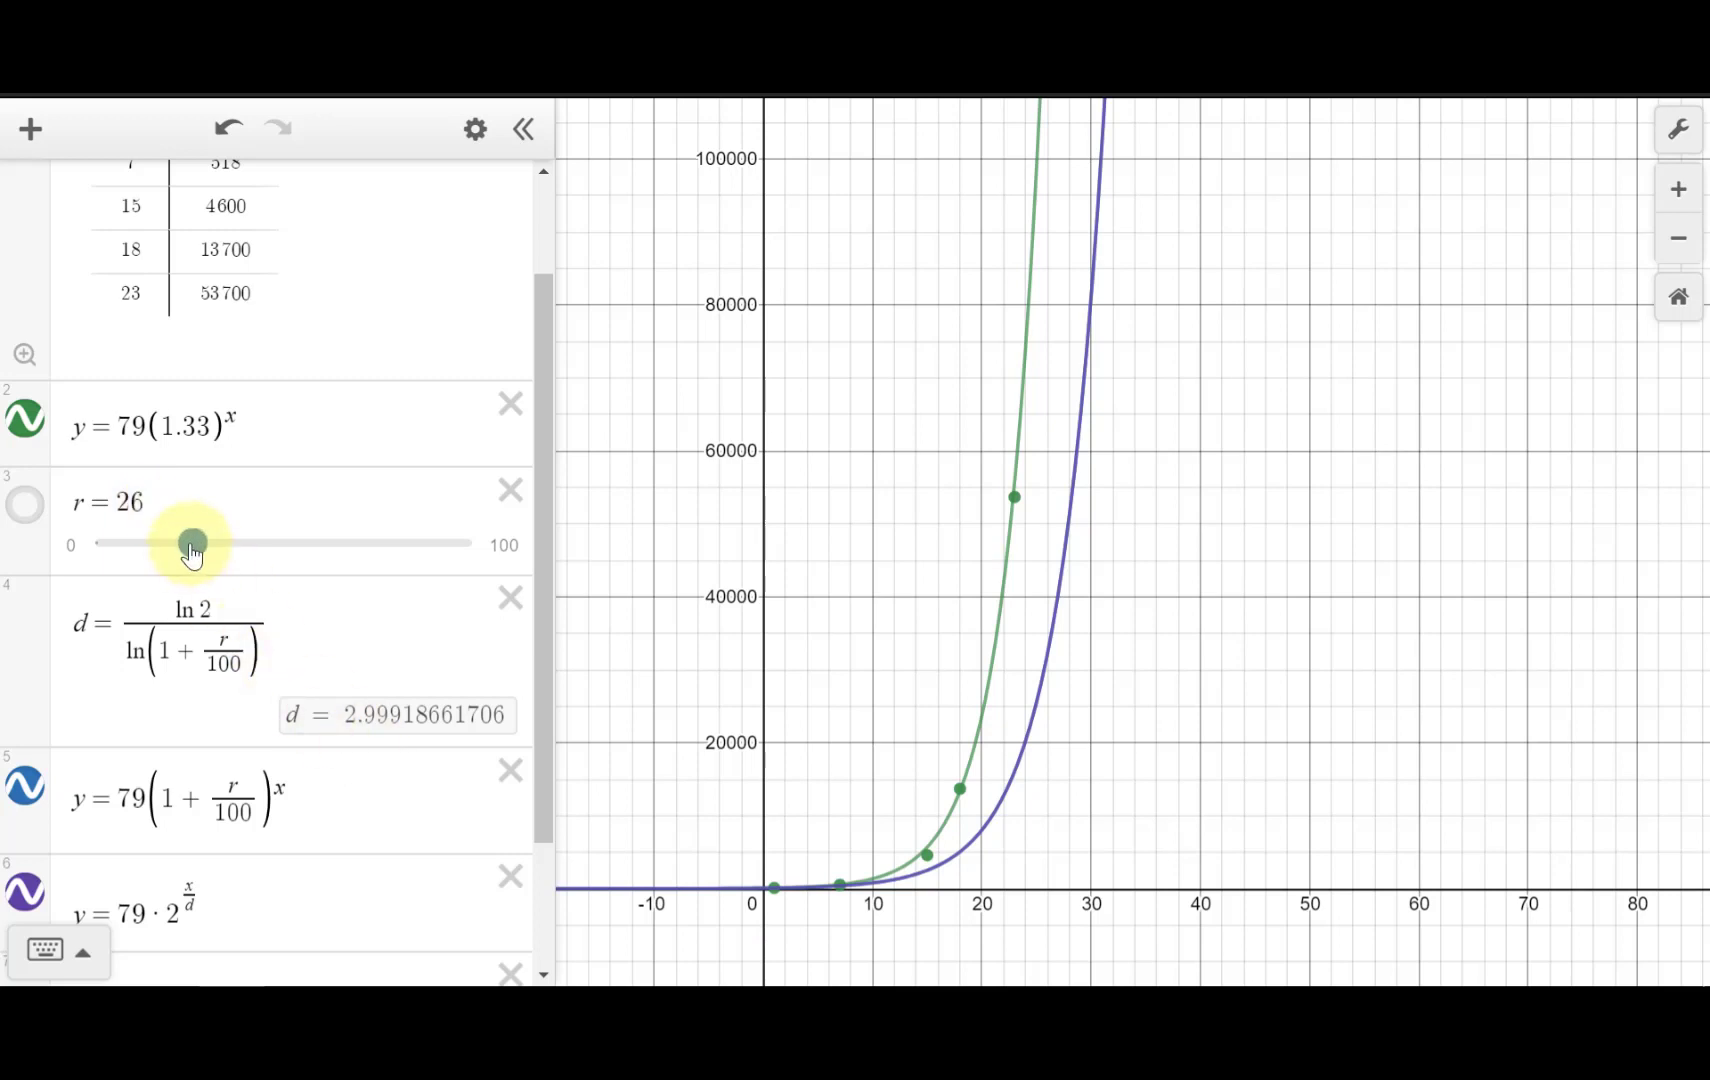
{"action": "mouse_move", "coordinate": [192, 553]}
{"action": "left_mouse_down"}
{"action": "mouse_move", "coordinate": [160, 565]}
{"action": "mouse_move", "coordinate": [197, 572]}
{"action": "left_mouse_up"}
{"action": "left_click_drag", "start_coordinate": [207, 571], "coordinate": [216, 572]}
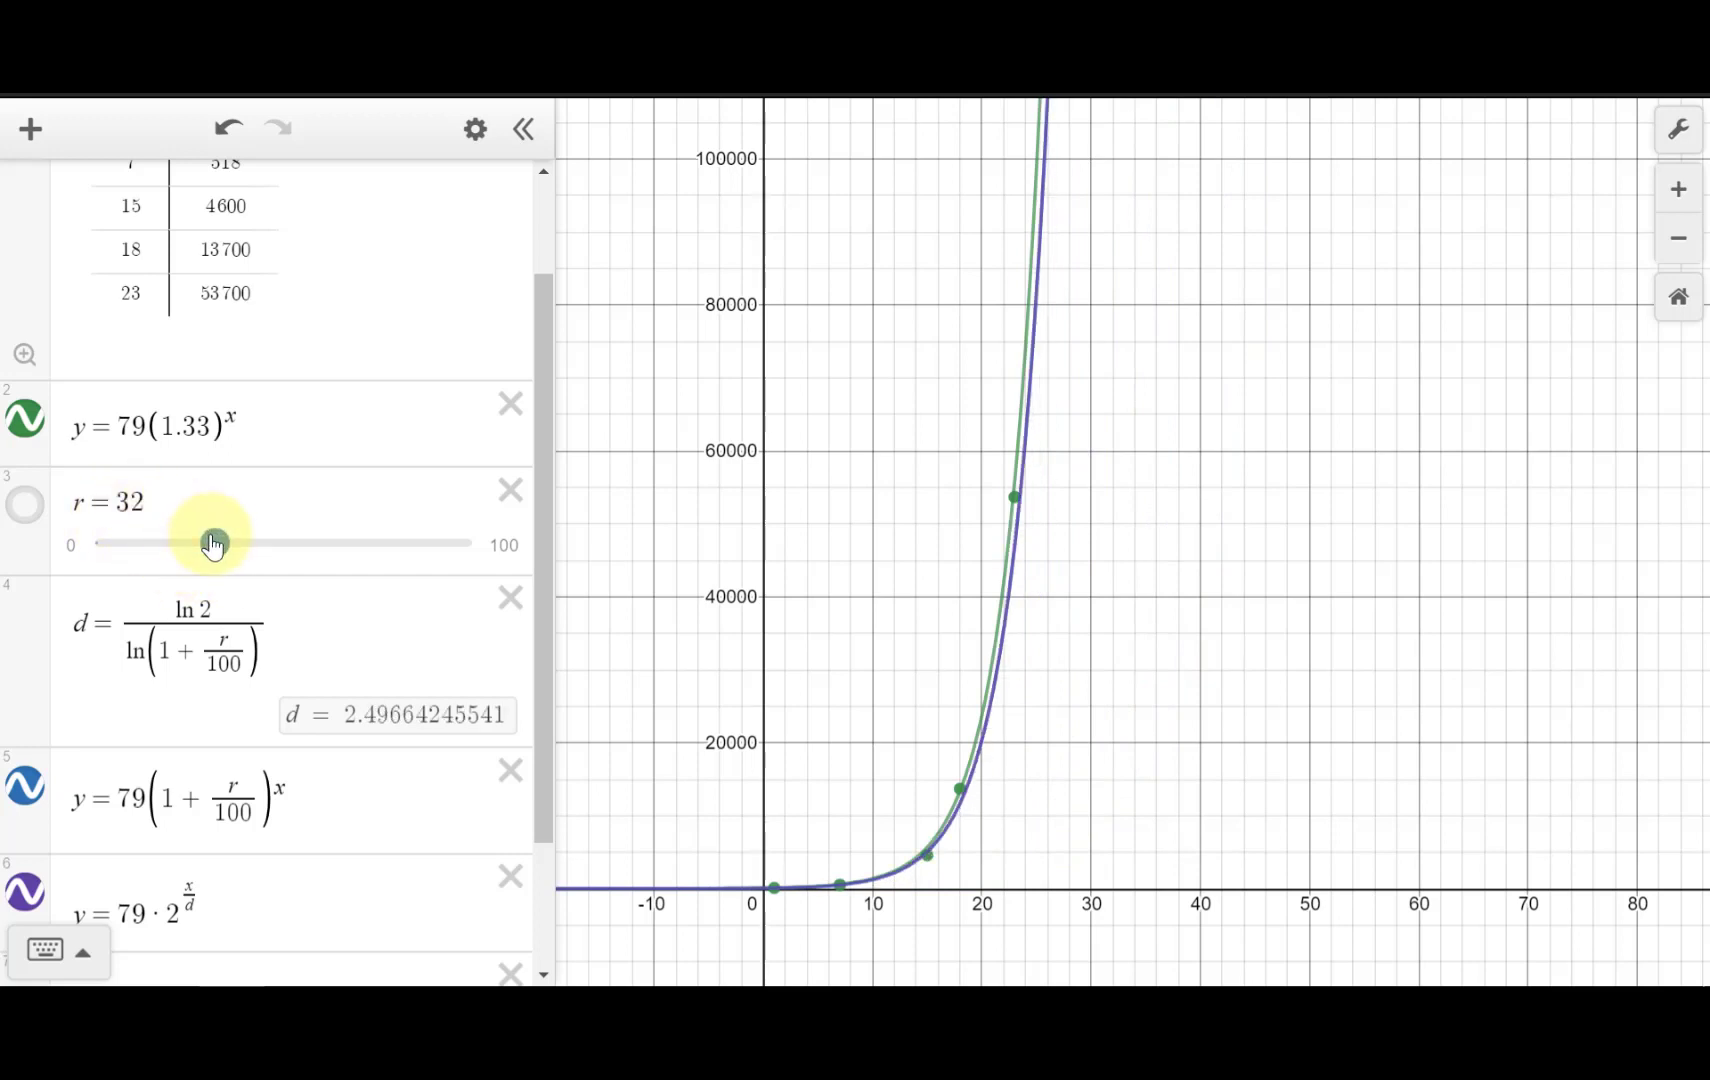
{"action": "left_click_drag", "start_coordinate": [213, 543], "coordinate": [219, 543]}
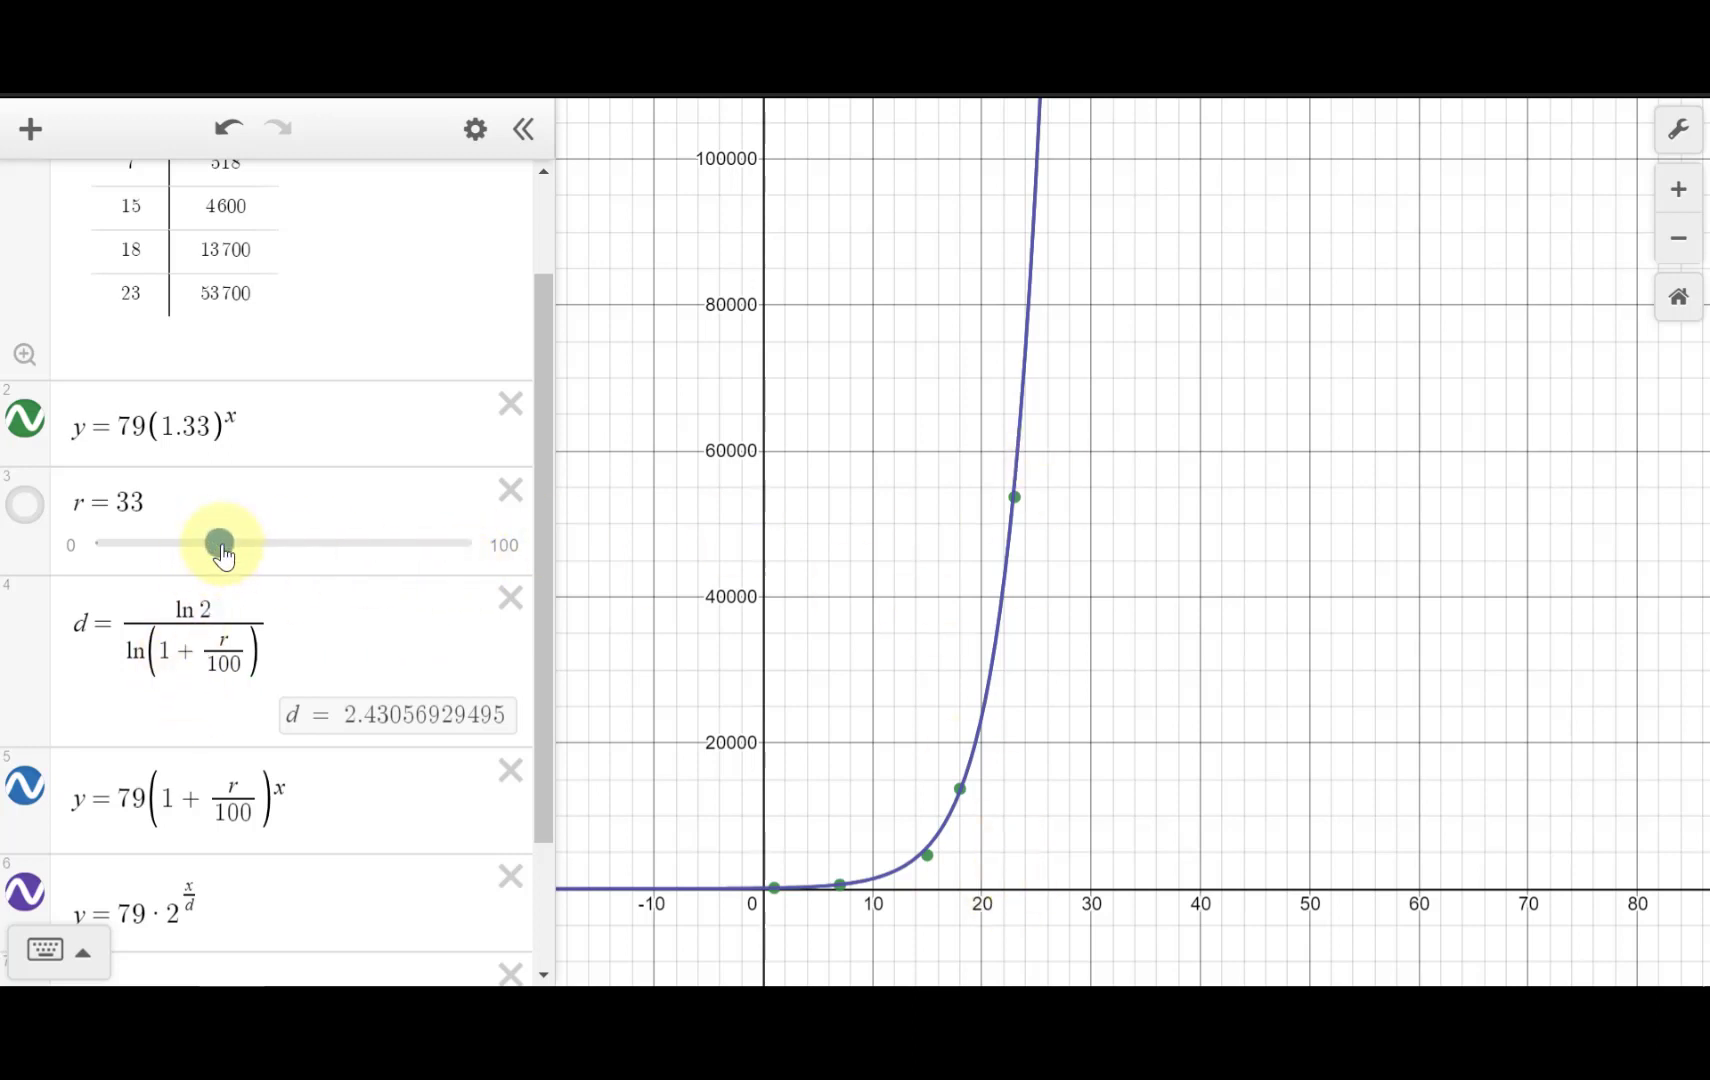
{"action": "scroll", "coordinate": [305, 603], "scroll_direction": "down", "scroll_amount": 3}
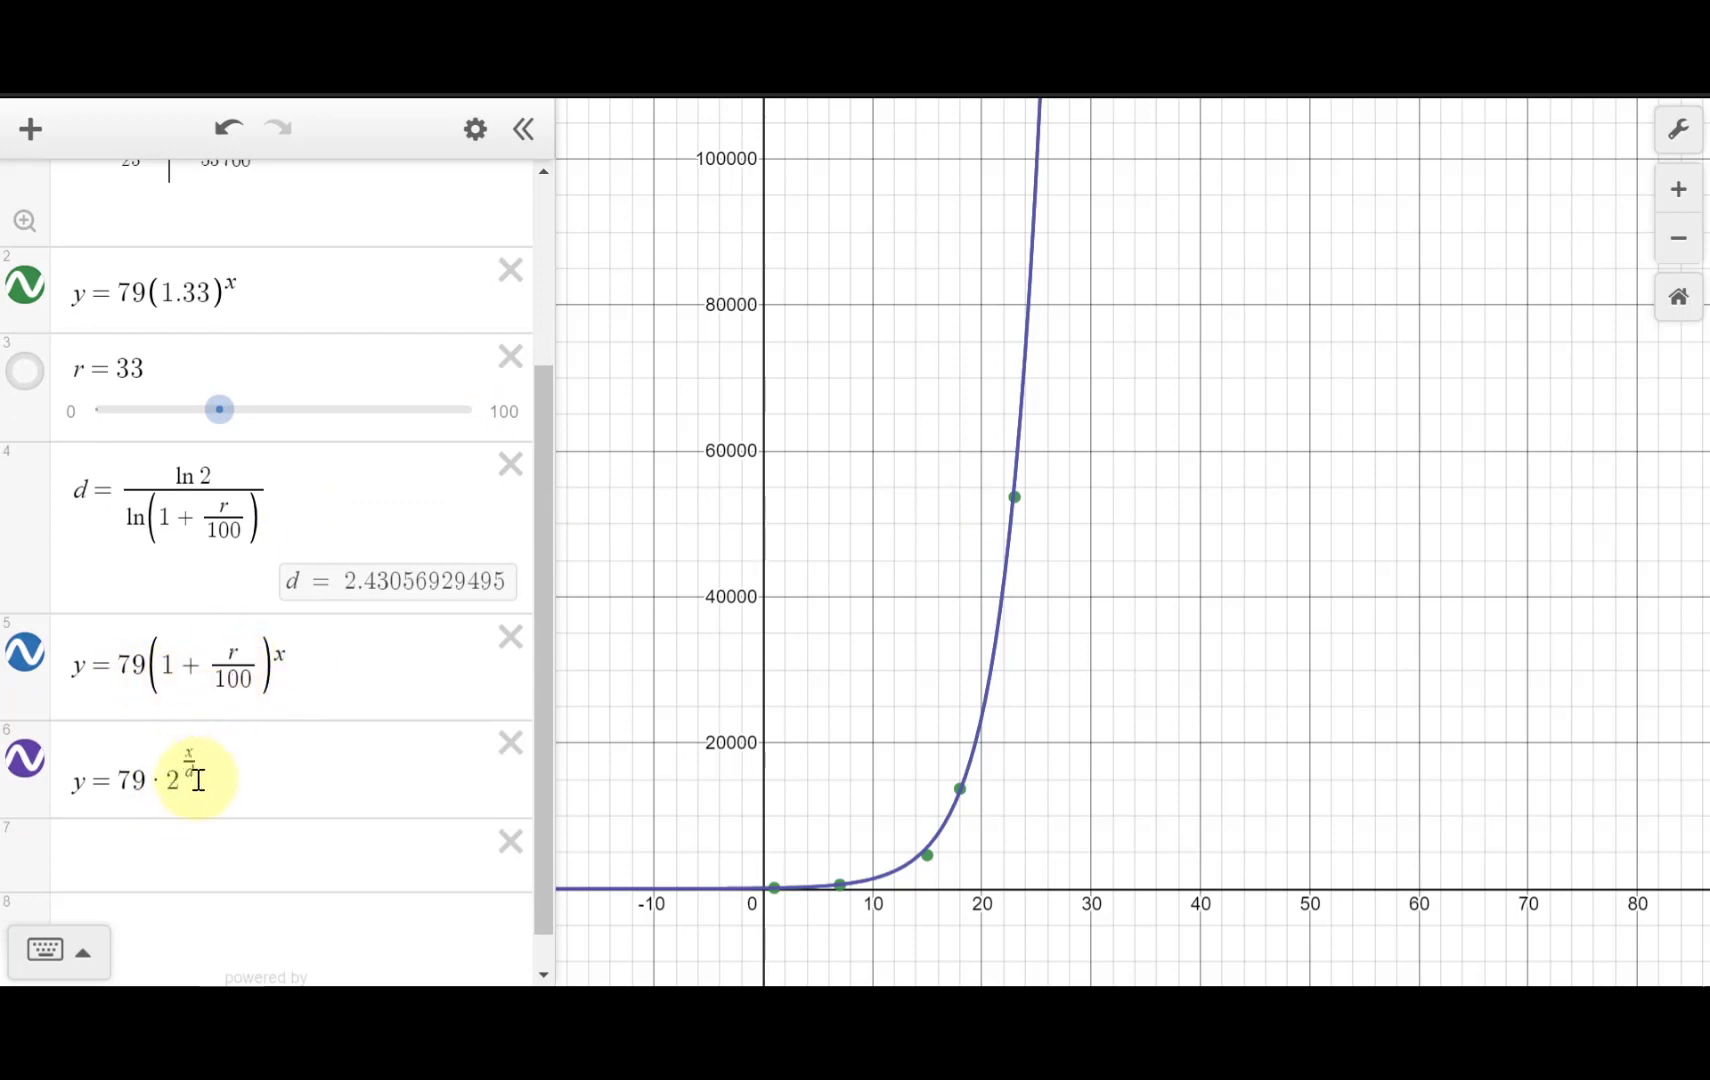
Step: Vary the growth rate r to 50, 100 and finally 10, comparing the doubling time d and the curve for each
{"action": "scroll", "coordinate": [198, 773], "scroll_direction": "up", "scroll_amount": 2}
{"action": "left_click_drag", "start_coordinate": [221, 542], "coordinate": [297, 555]}
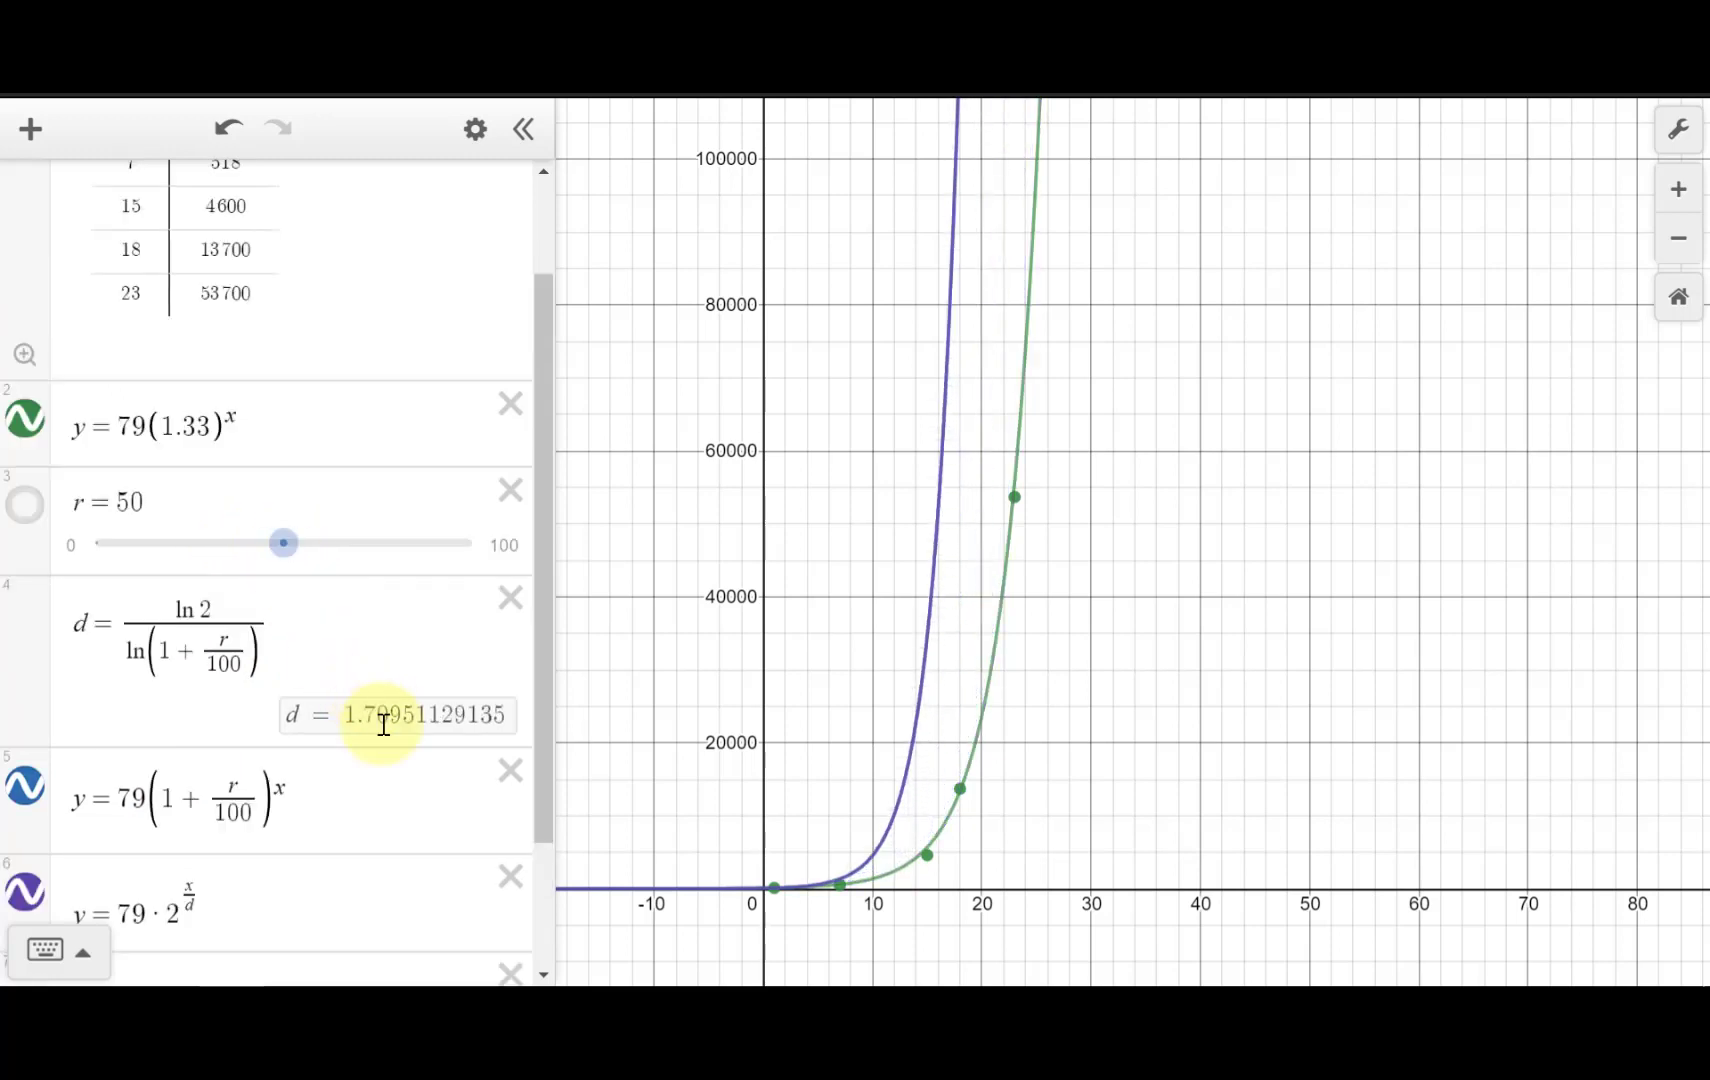
{"action": "left_click_drag", "start_coordinate": [286, 546], "coordinate": [481, 556]}
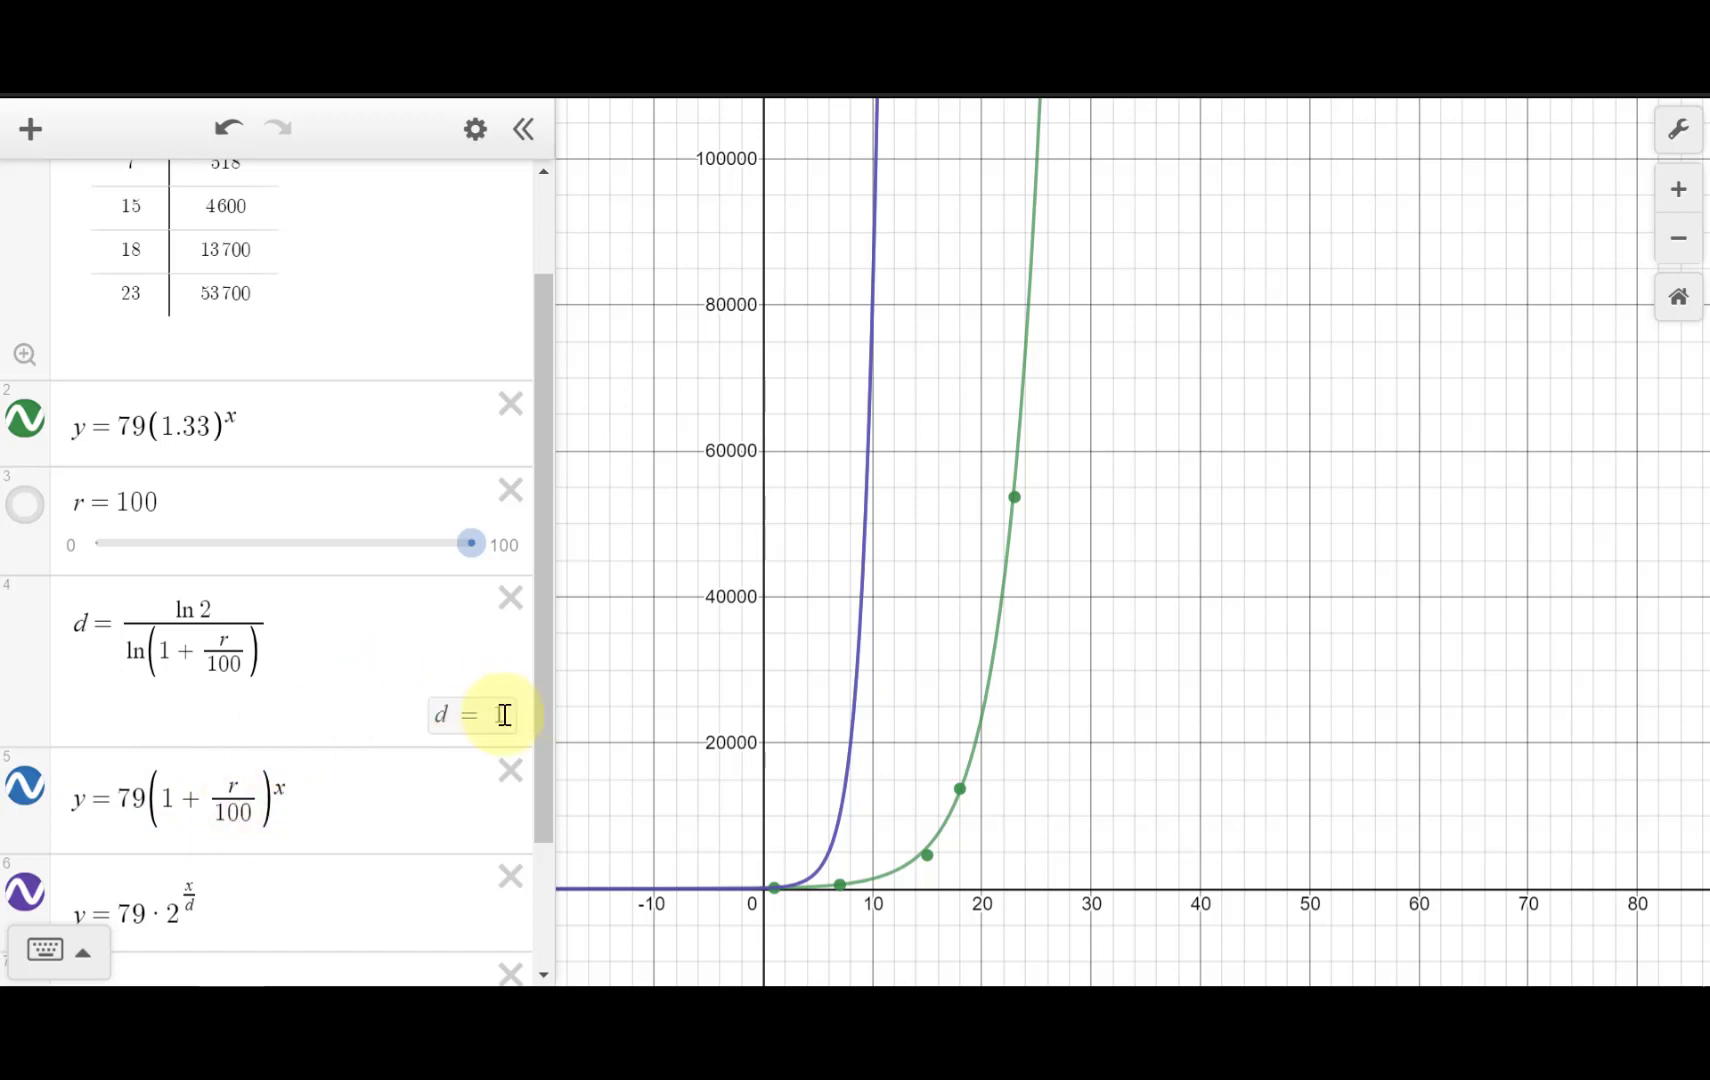
{"action": "left_click_drag", "start_coordinate": [471, 543], "coordinate": [139, 580]}
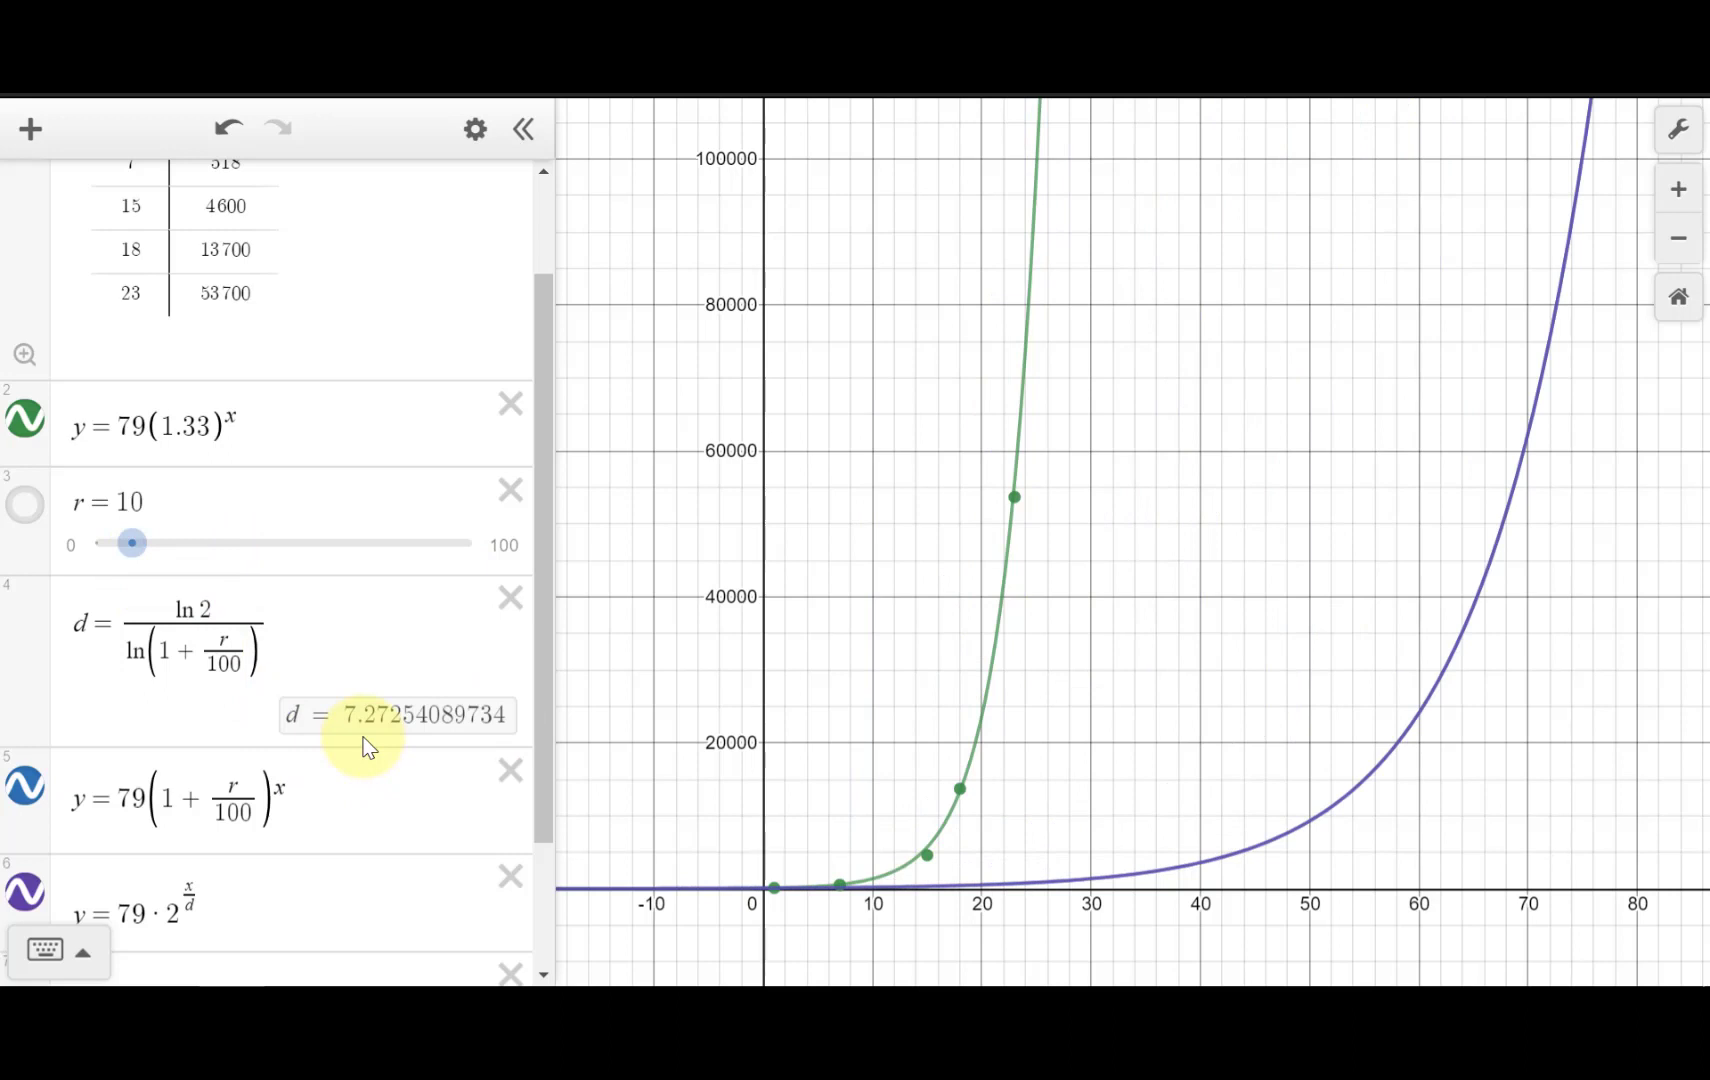
{"action": "left_click_drag", "start_coordinate": [1256, 734], "coordinate": [1193, 697]}
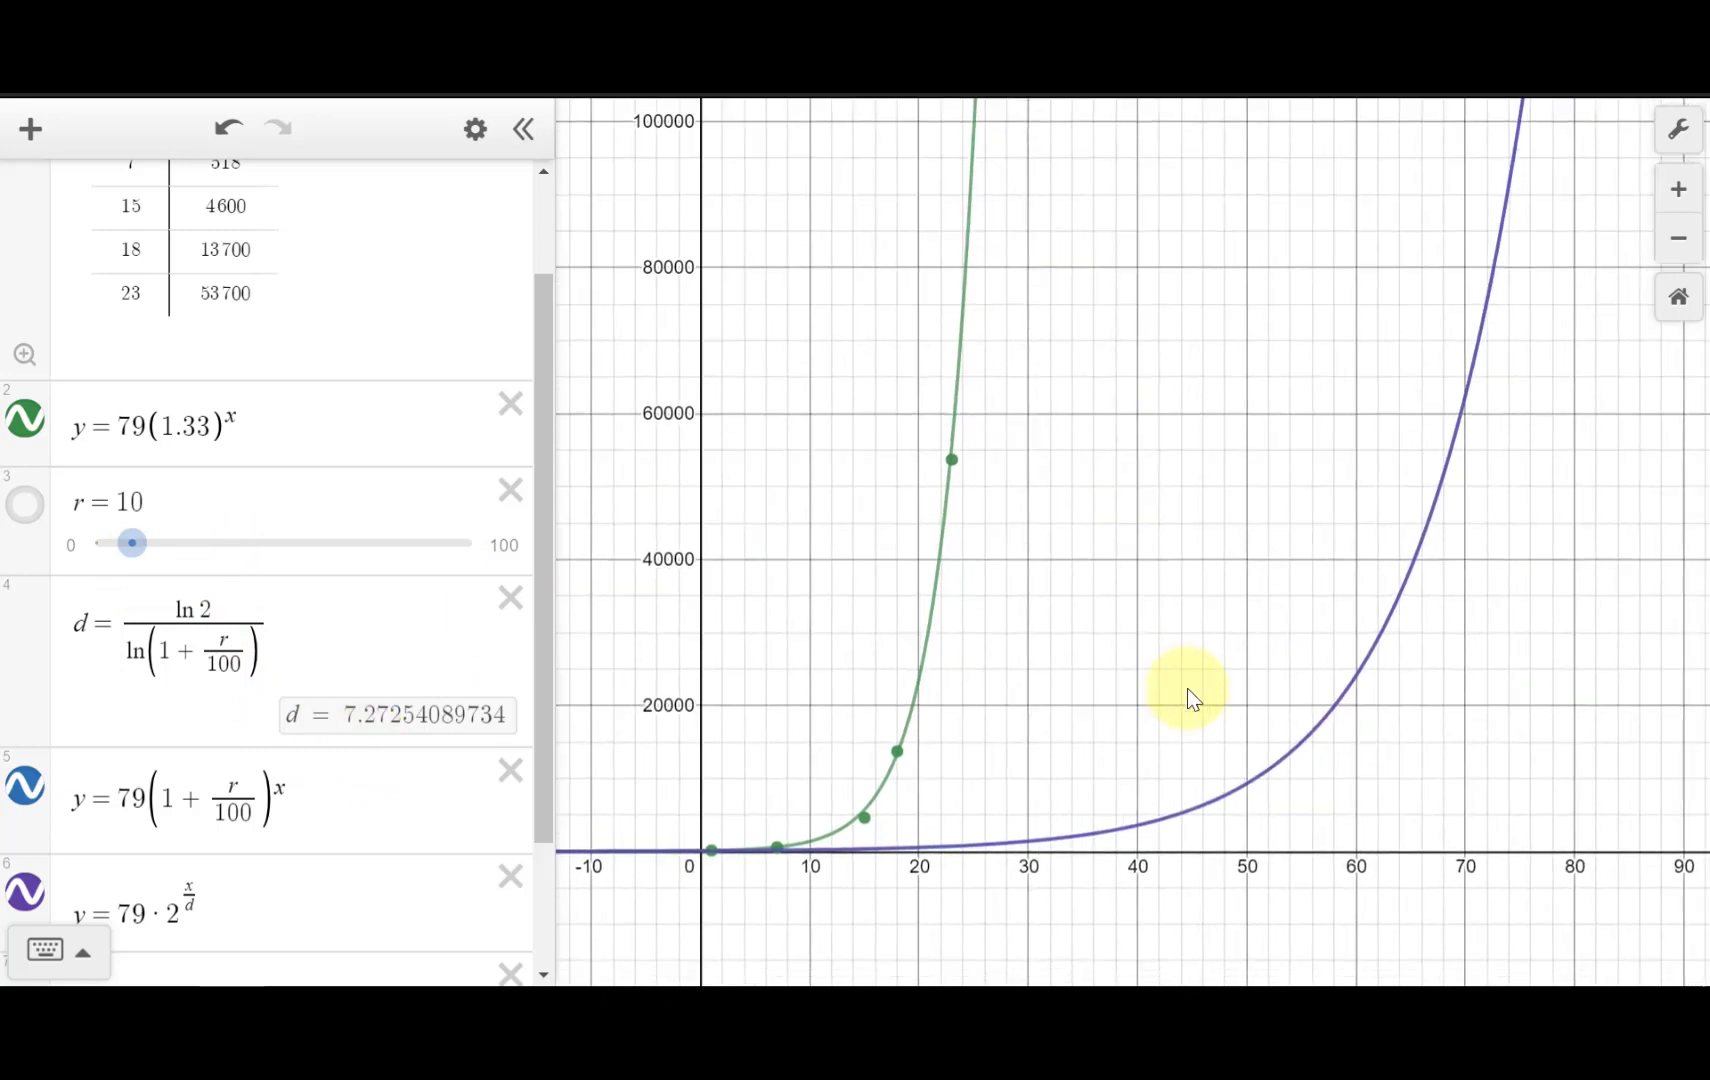